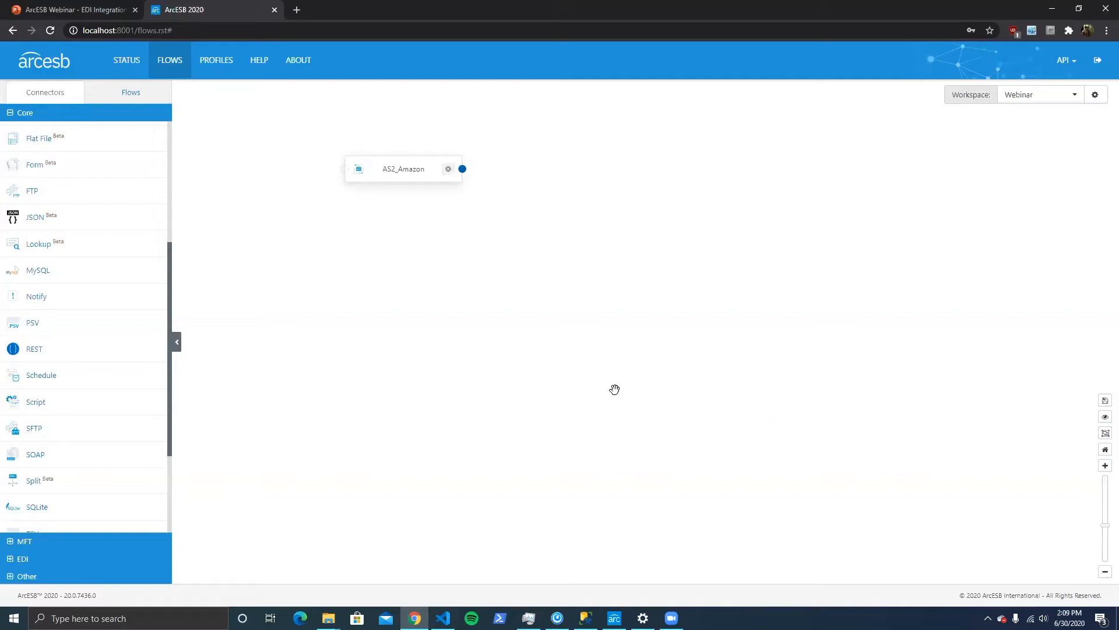
Review the trading partner settings of the AS2_Amazon connector, then close them.
left_click(415, 172)
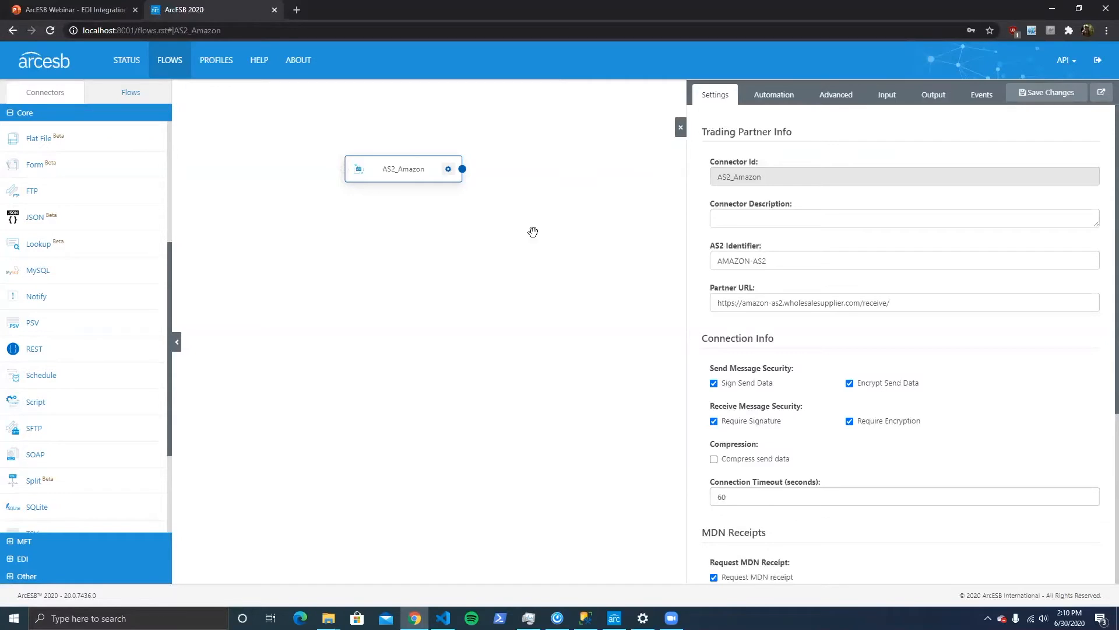
left_click(681, 127)
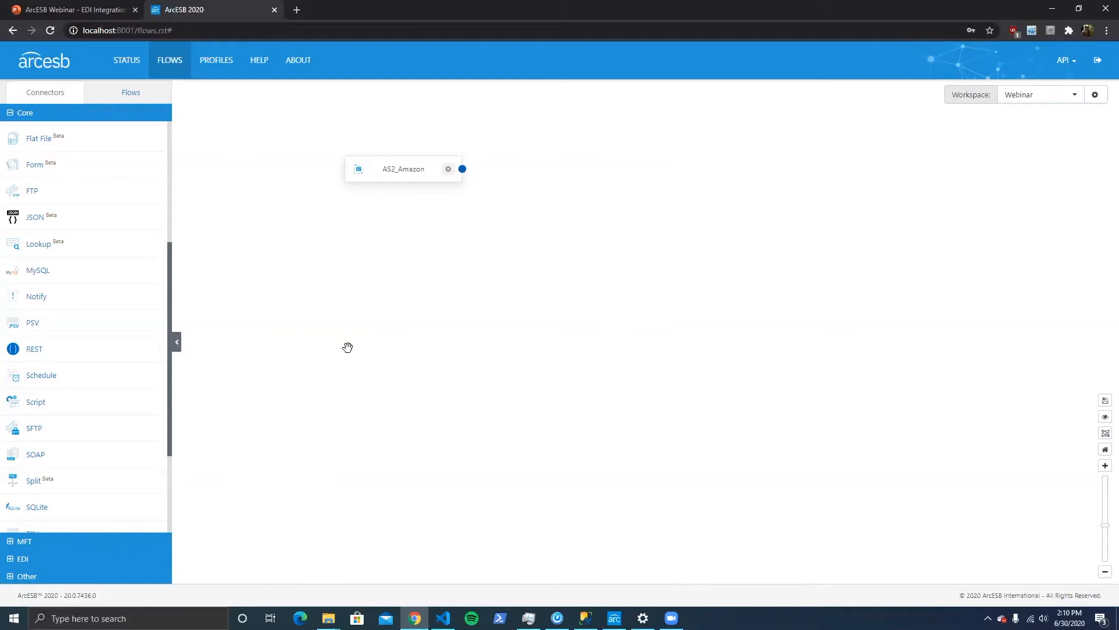
Add a SQL Server connector with the Id SQLServer to the flow and align it directly below AS2_Amazon.
scroll(117, 310, "down", 3)
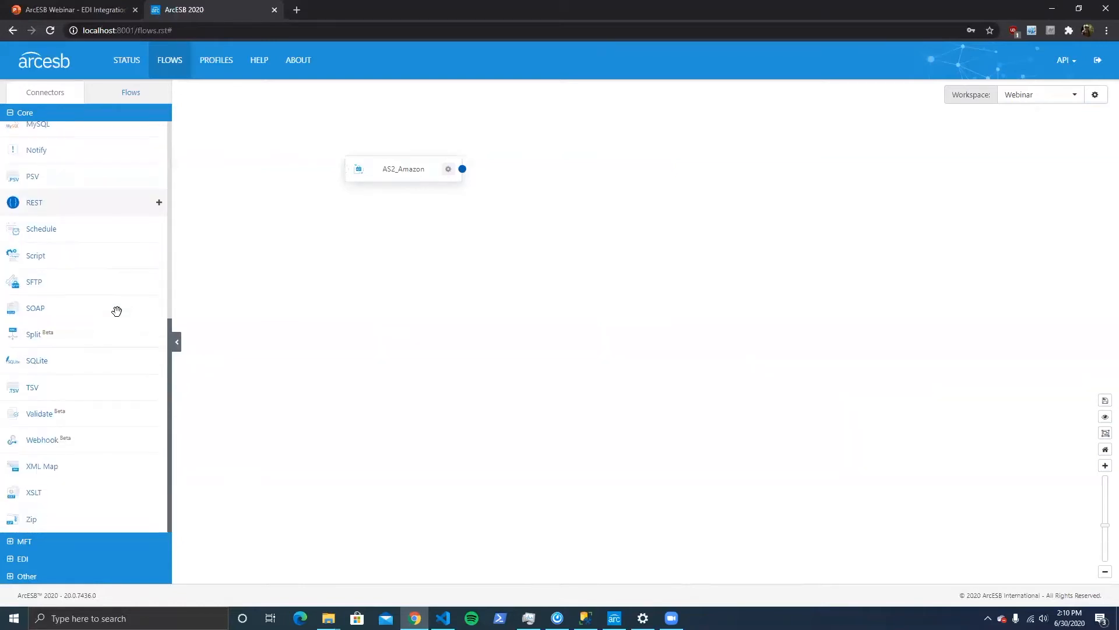
left_click(27, 576)
left_click_drag(35, 266, 384, 280)
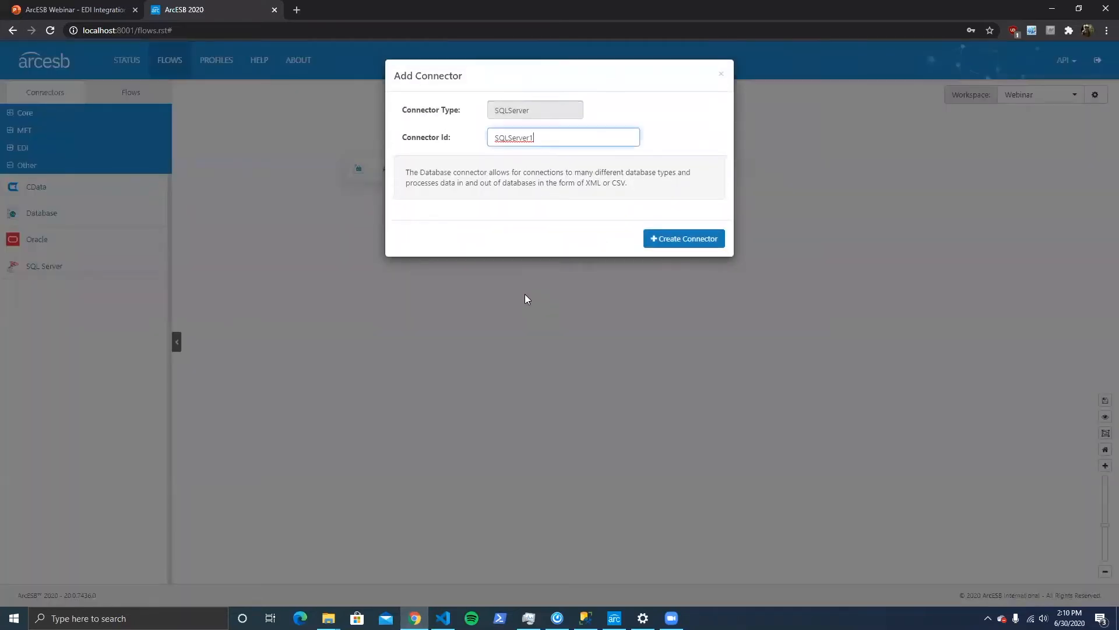
key("BackSpace")
key("Return")
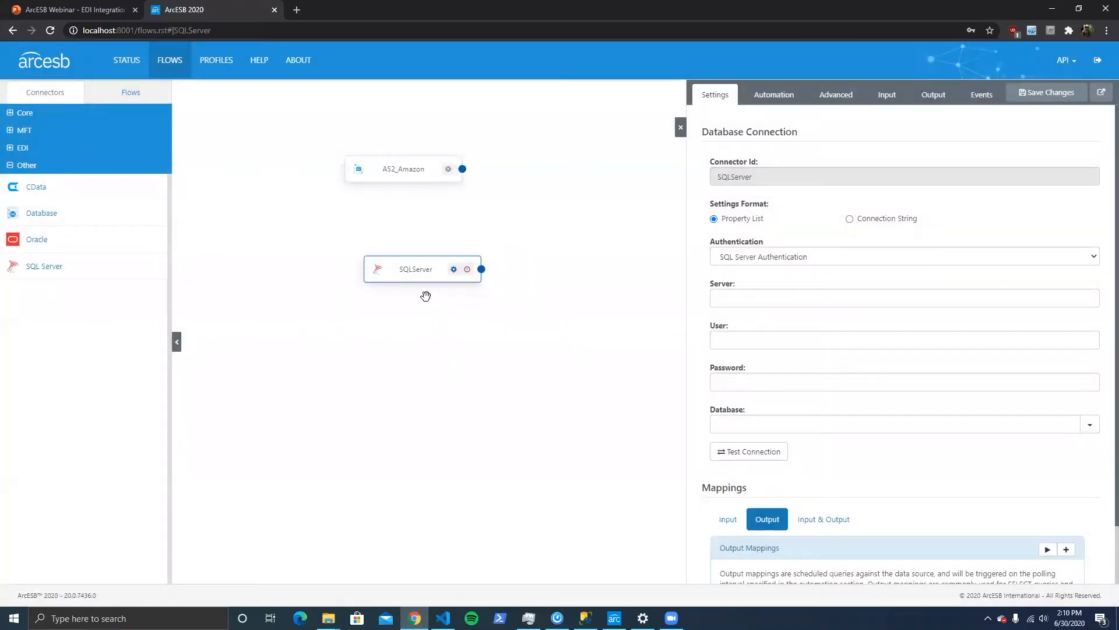
left_click_drag(411, 272, 392, 272)
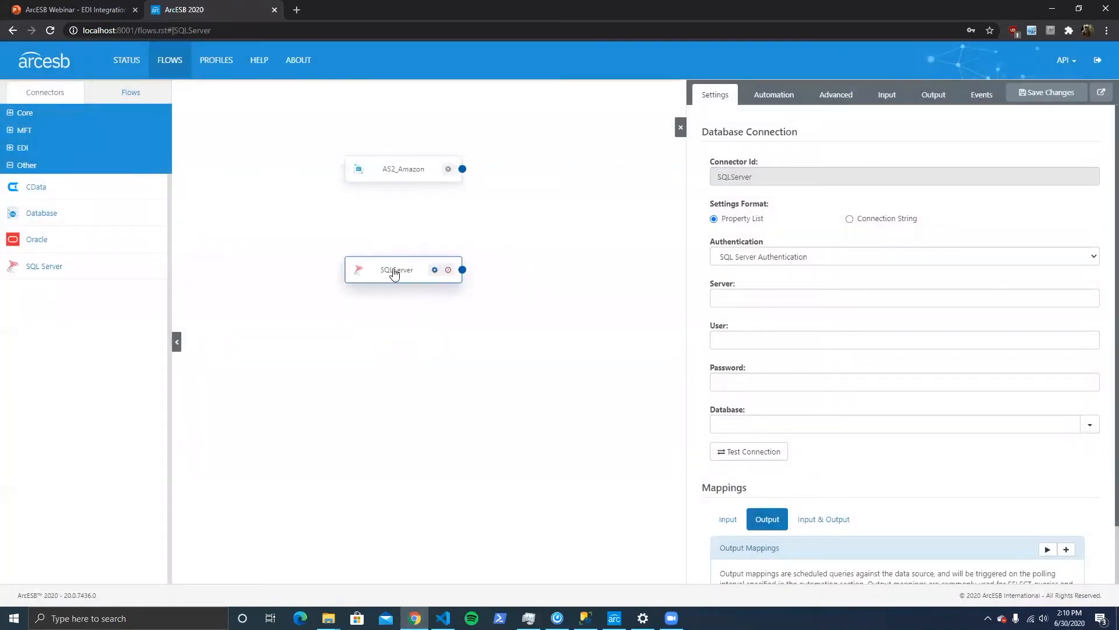
left_click(17, 113)
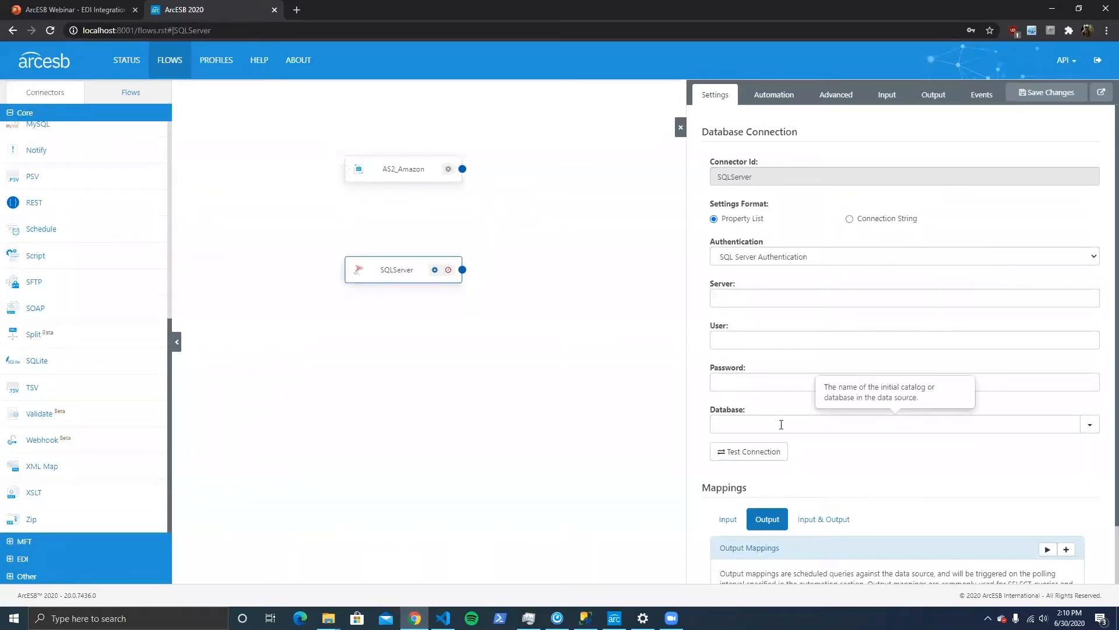
Check the Connection String format, return to Property List, and set the SQLServer connector's authentication to Windows Authentication.
left_click(869, 223)
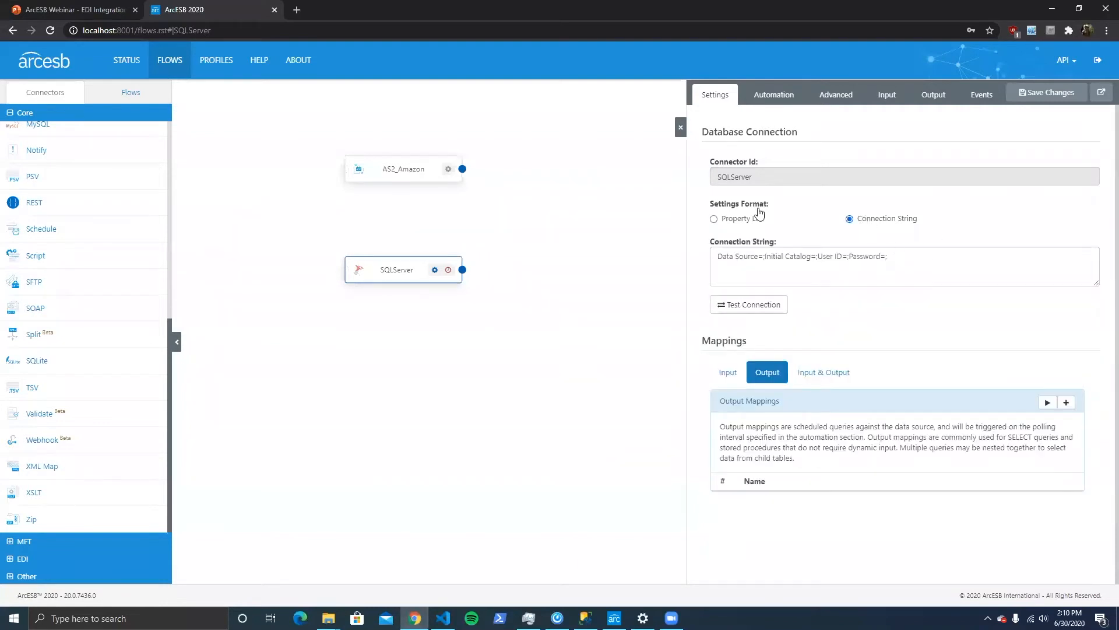
left_click(721, 219)
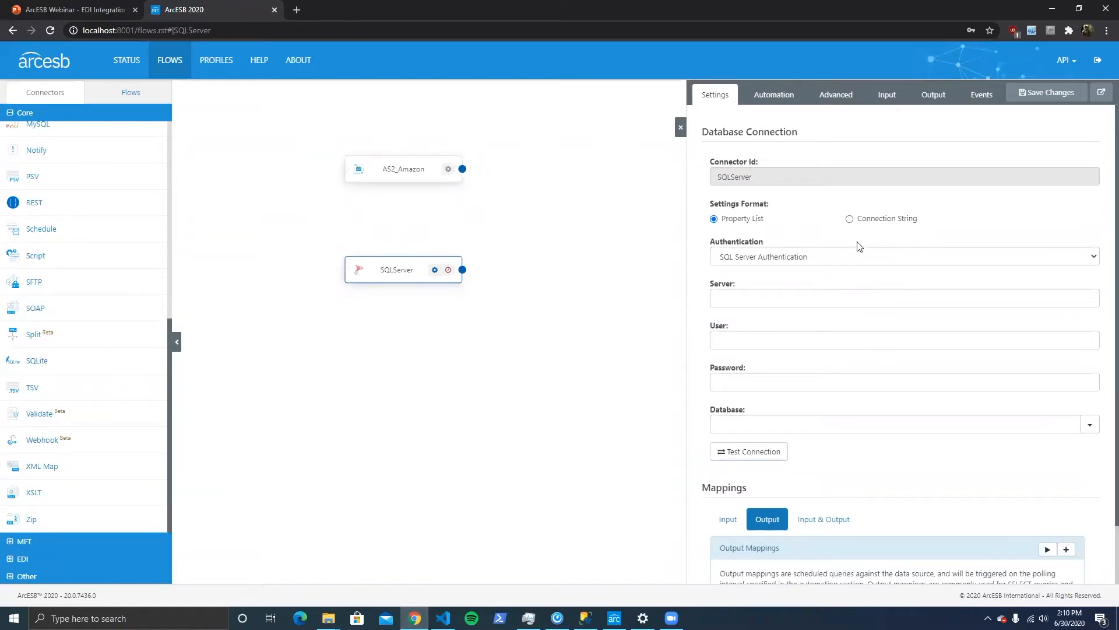
left_click(849, 260)
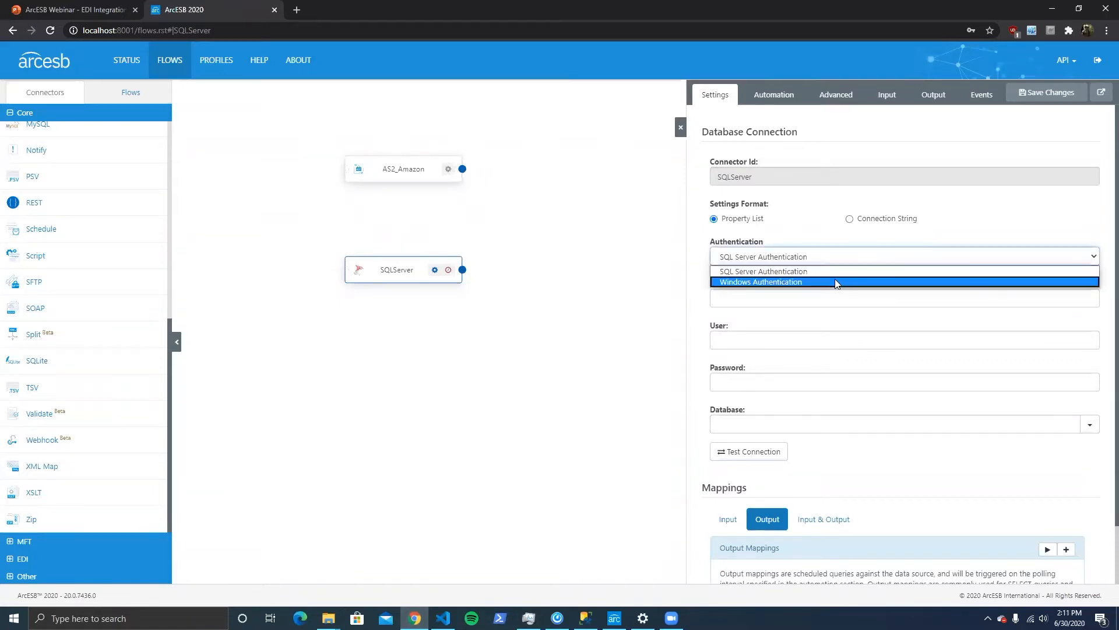
left_click(836, 280)
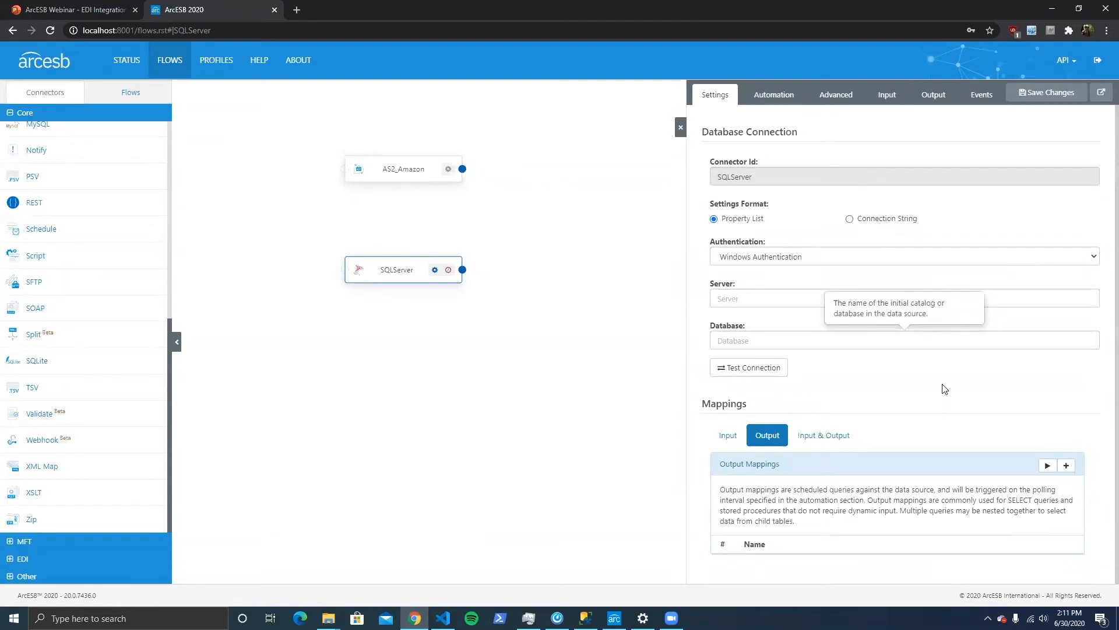
Set the SQLServer connector's server to localhost and its database to amazondf.
left_click(767, 301)
type("localhost")
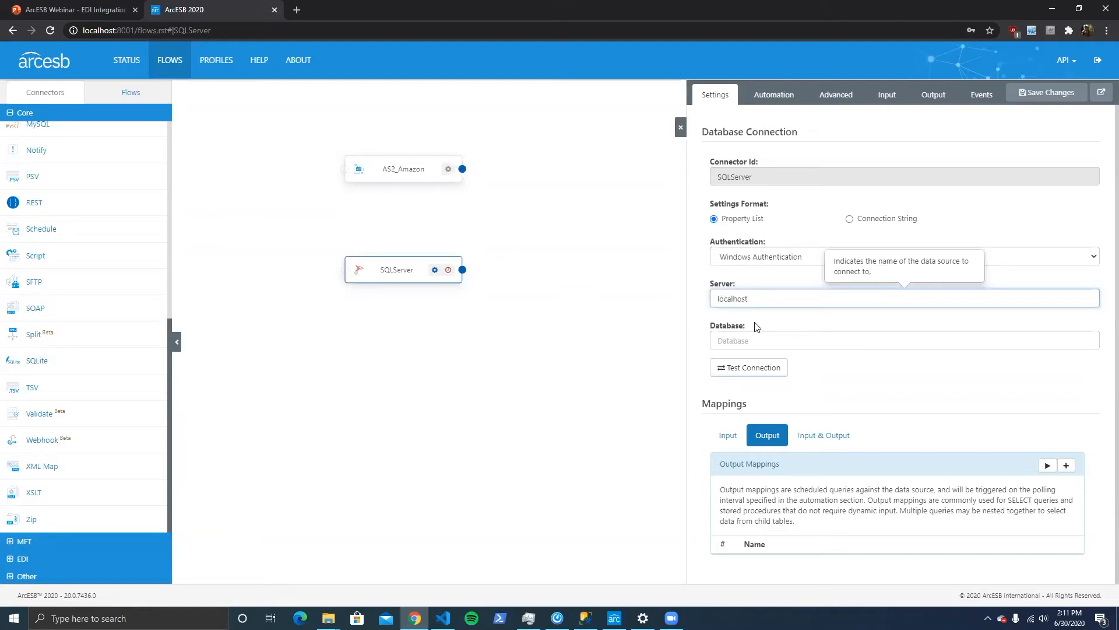
key("Tab")
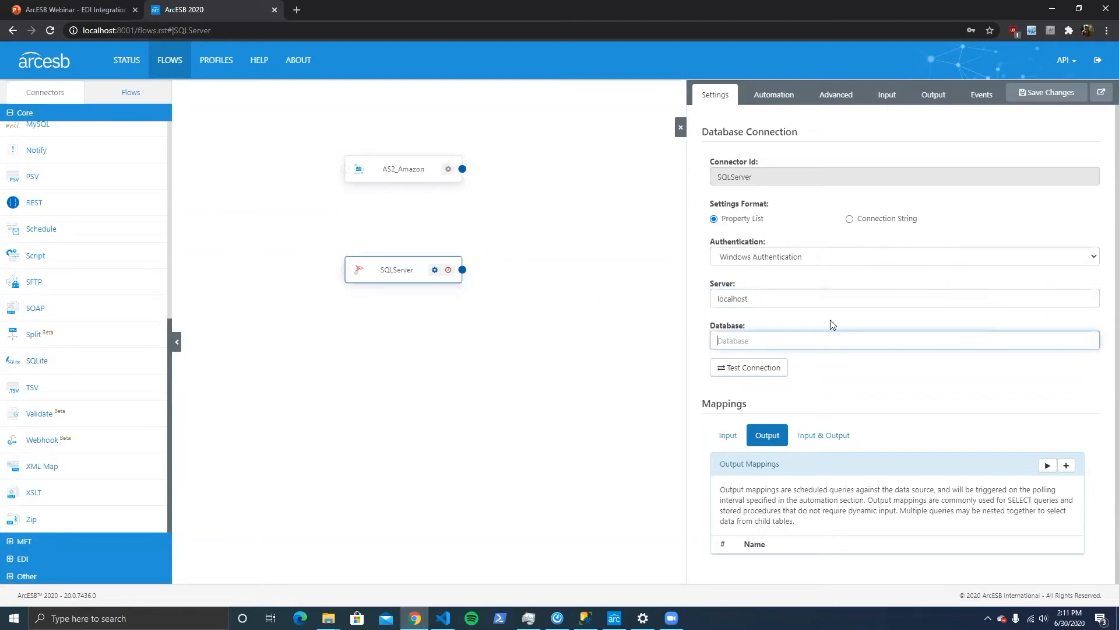
type("amazondf")
left_click(742, 340)
left_click(915, 376)
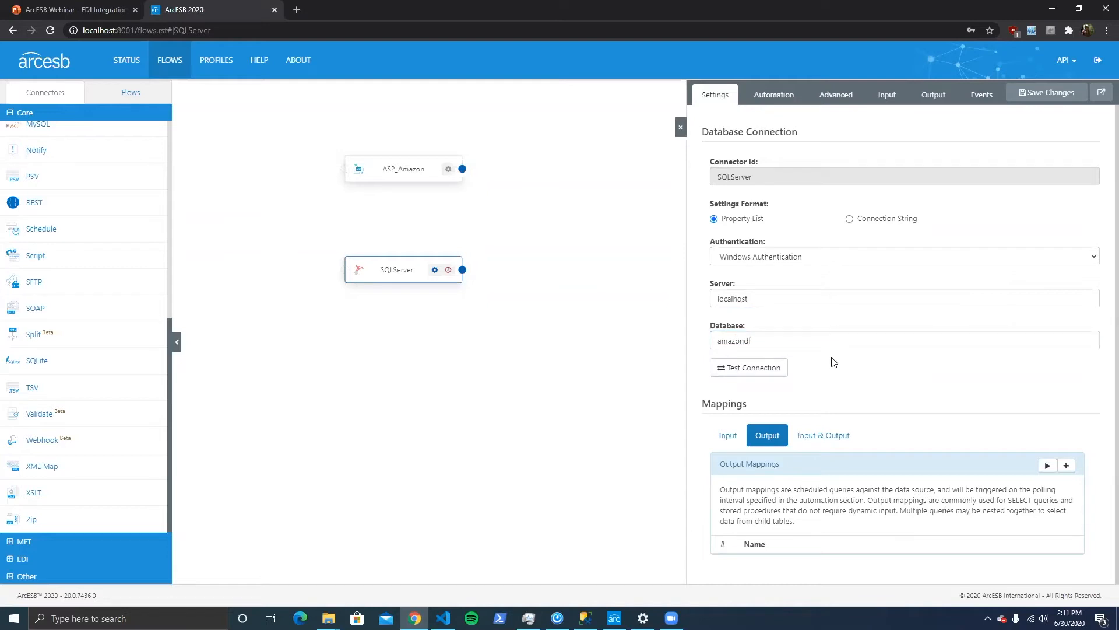
Test the SQLServer database connection and save the connector's settings.
left_click(751, 368)
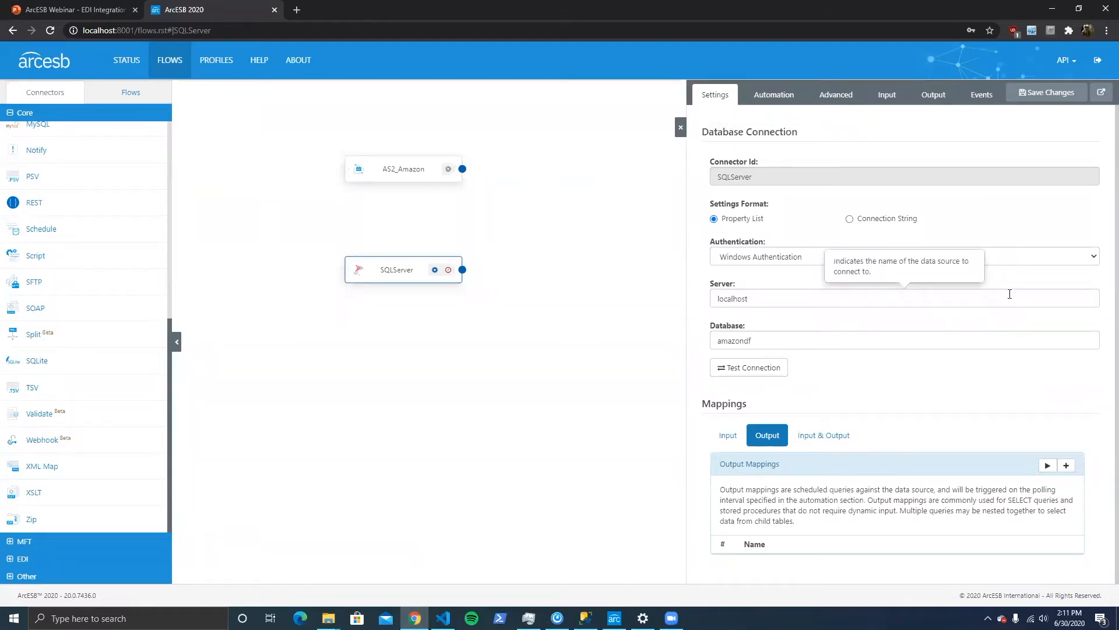
left_click(1045, 92)
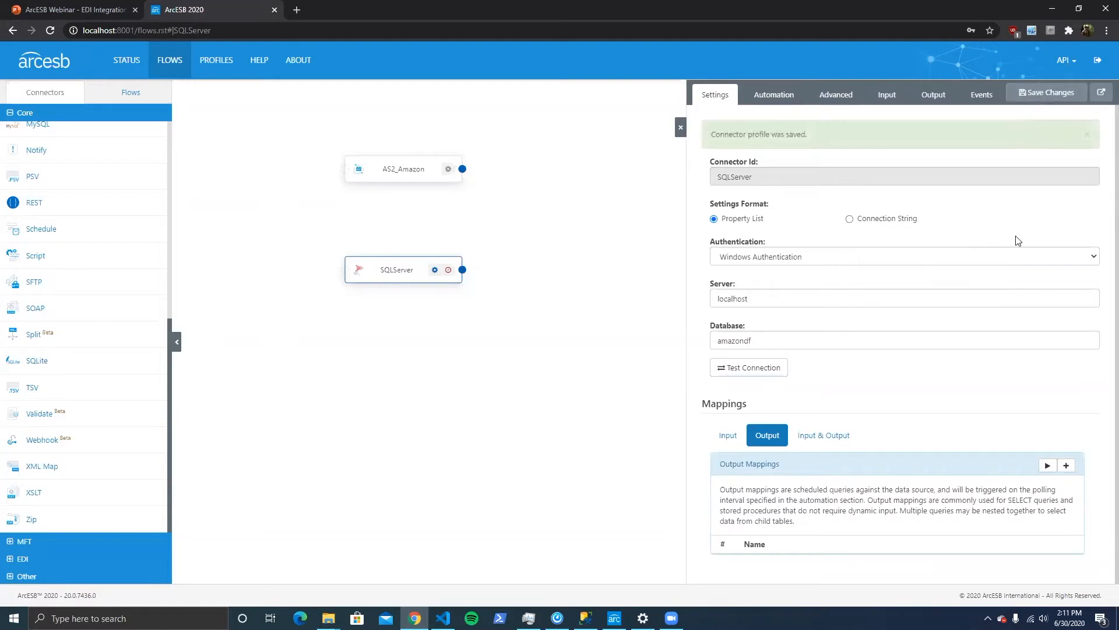
left_click(681, 125)
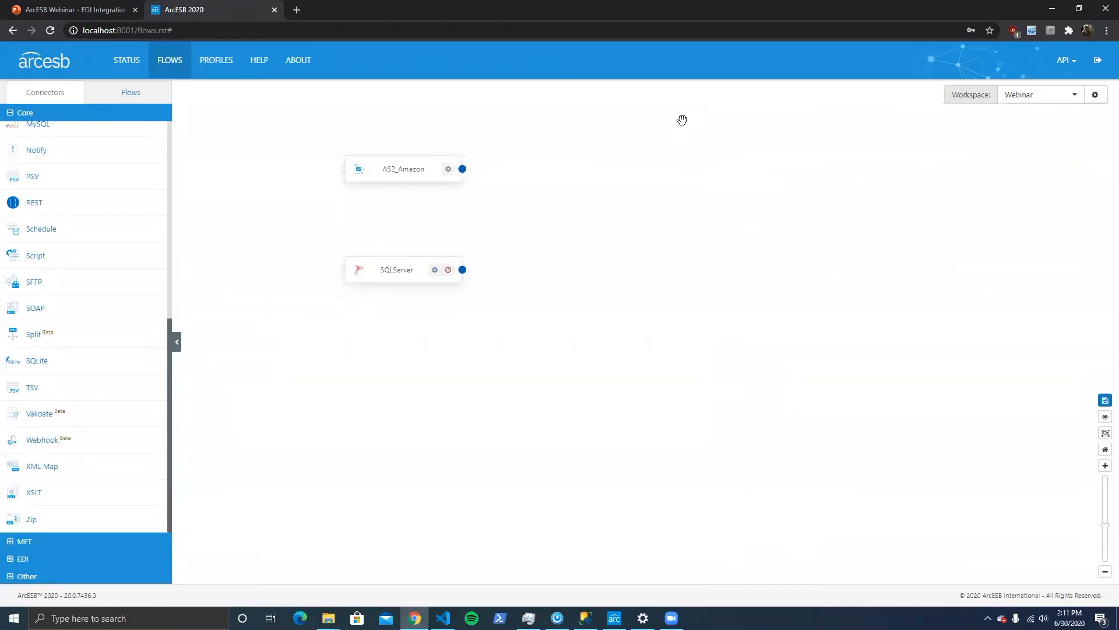
Examine the connection settings of the MySQL1, SQLite1, Oracle1, Database1 and CData1 connectors, including the driver choices of Database1.
left_click_drag(489, 347, 712, 259)
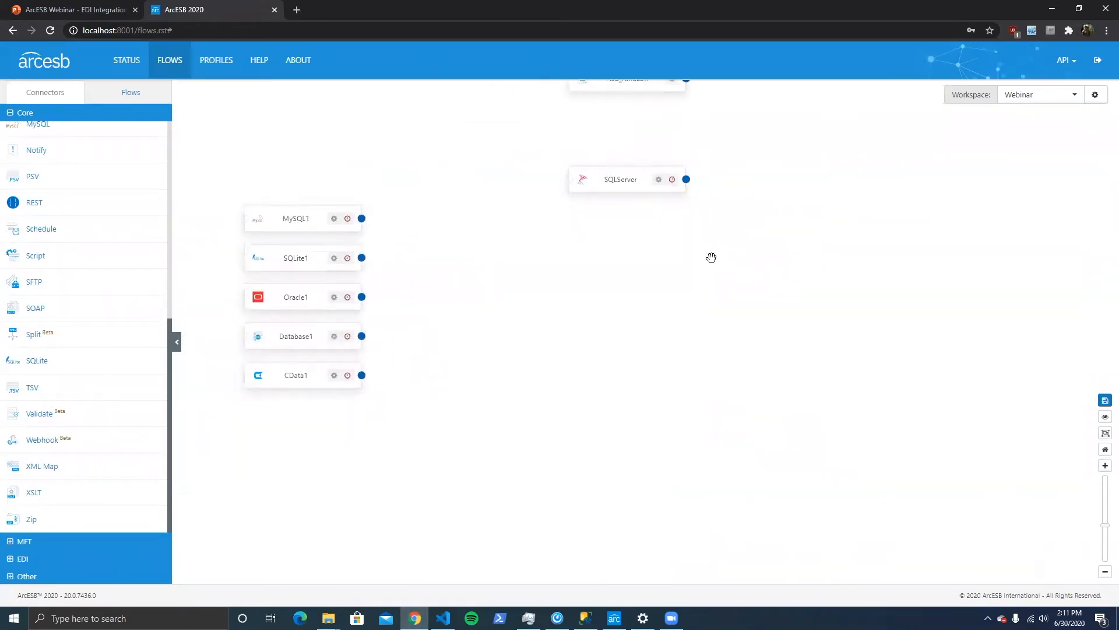
left_click(307, 221)
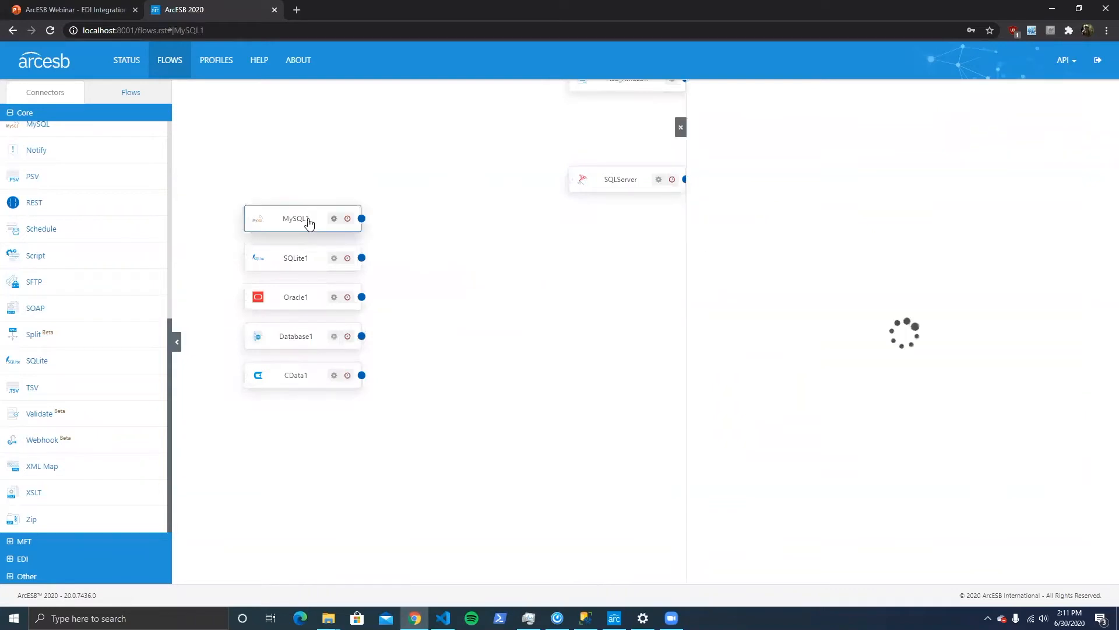
left_click(305, 260)
left_click(304, 300)
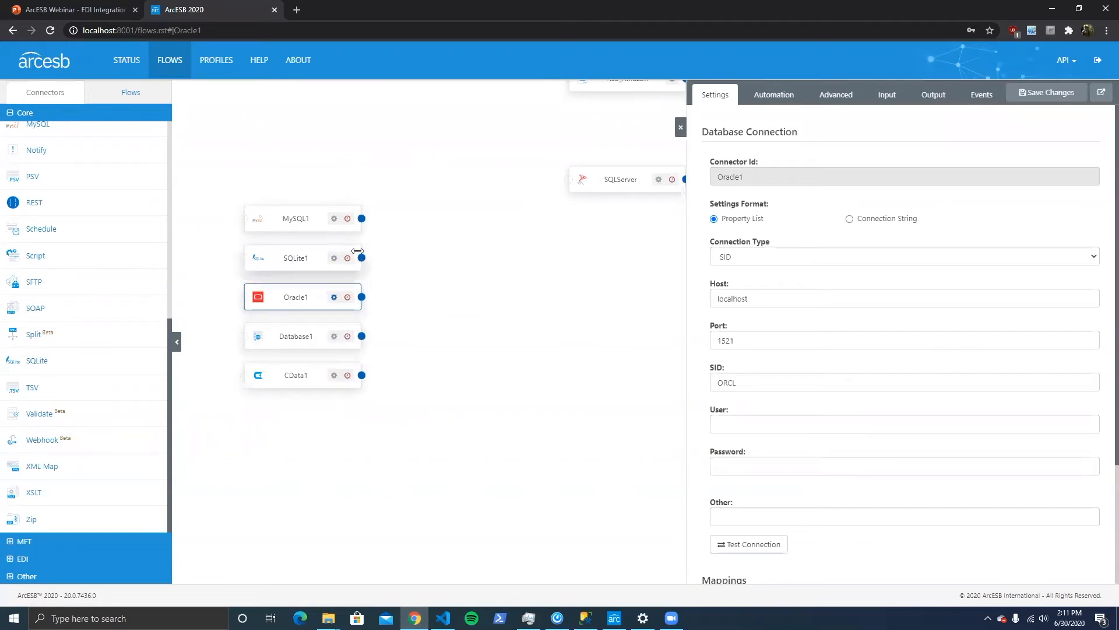
left_click(292, 342)
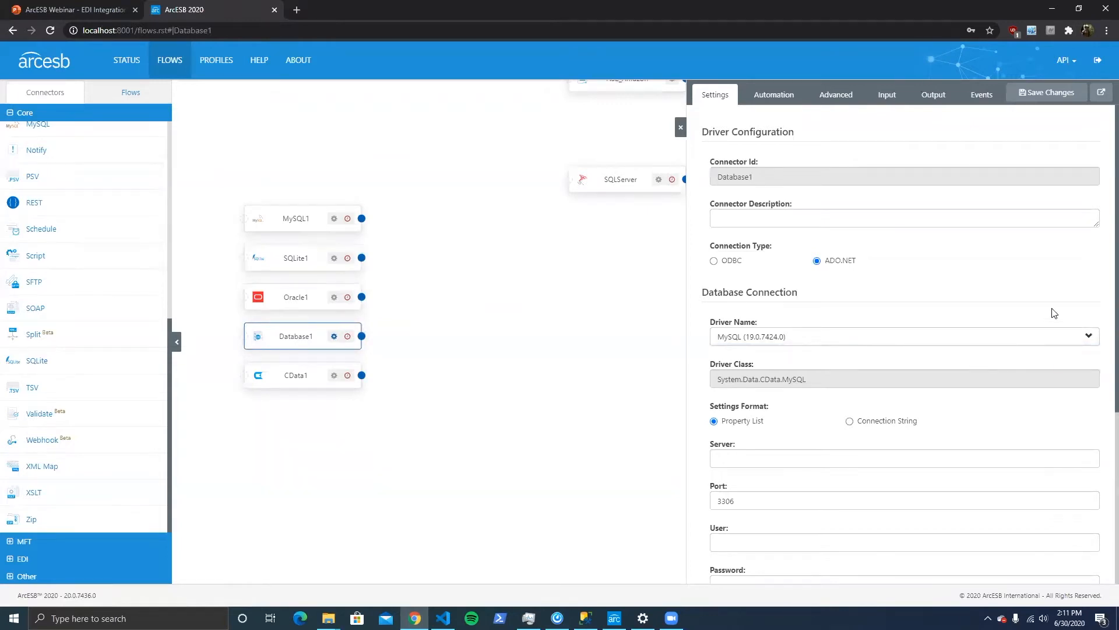
left_click(1052, 337)
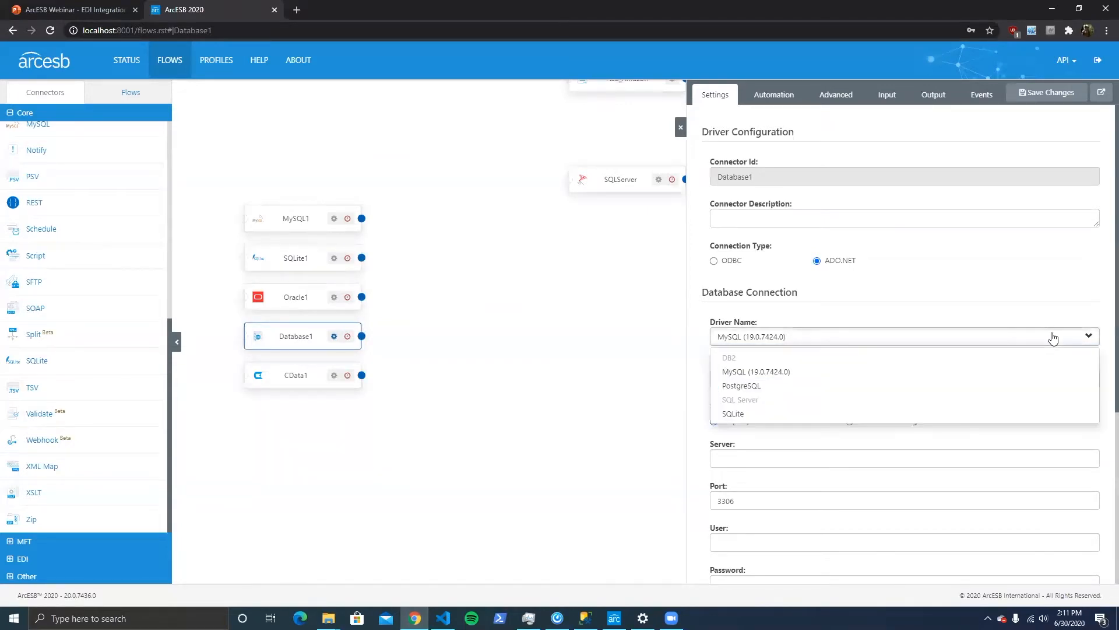
left_click(1053, 338)
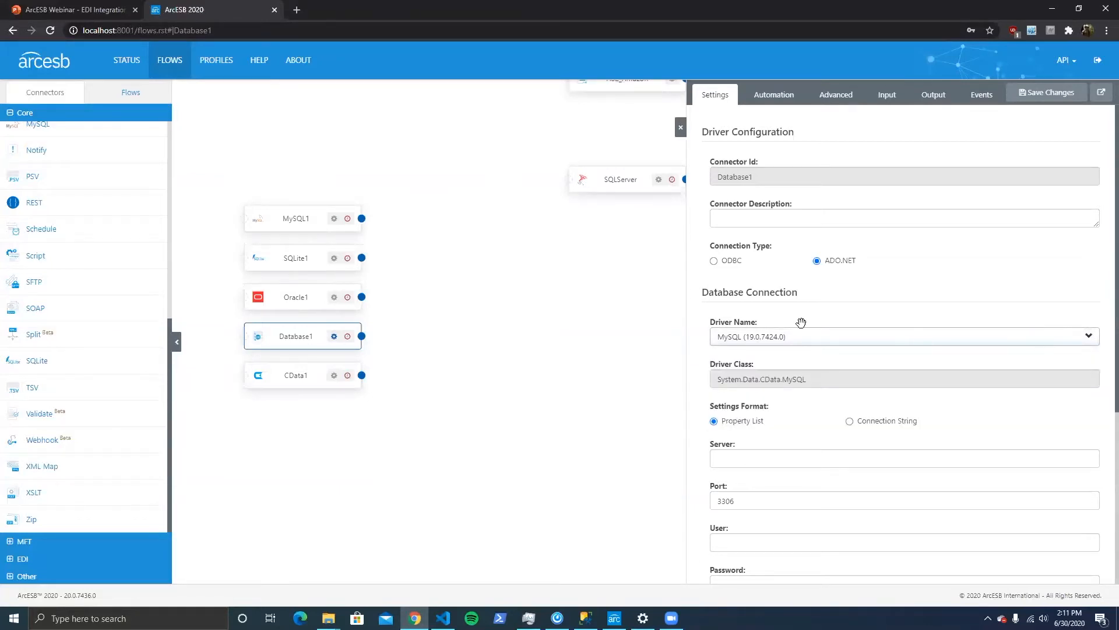
left_click(296, 377)
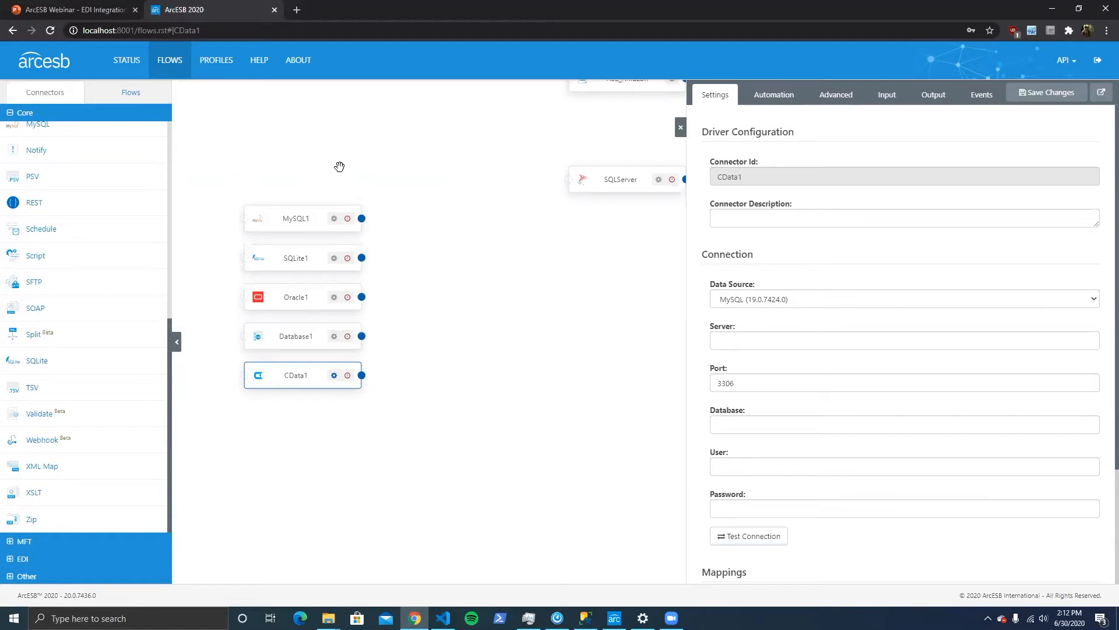
left_click(320, 217)
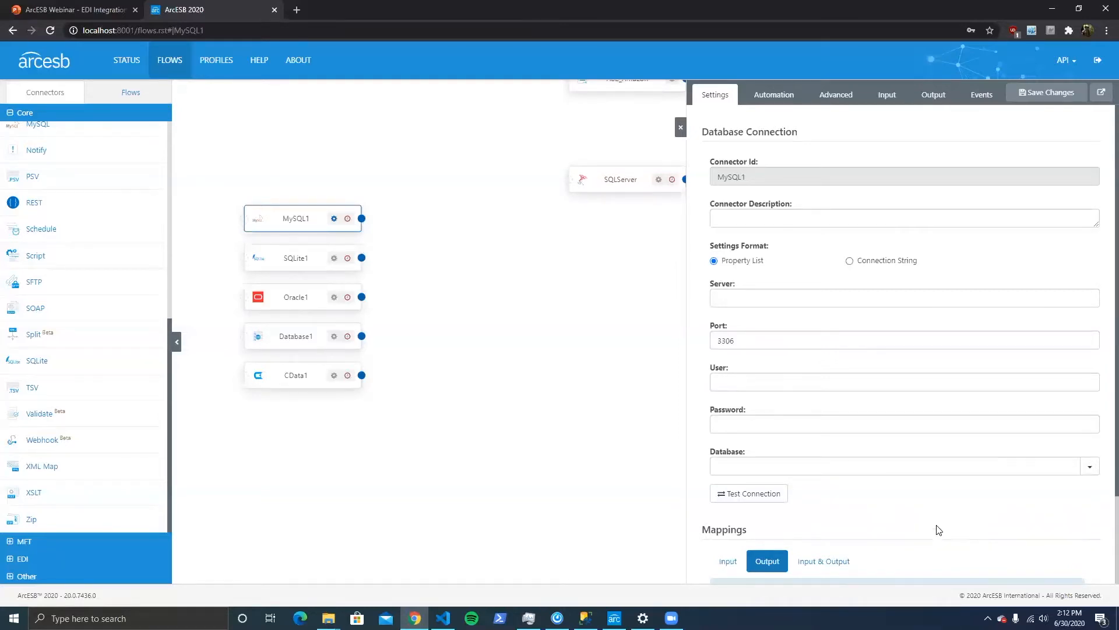
Compare the input and output mapping sections of the SQLServer connector and test its database connection.
left_click_drag(627, 256, 355, 395)
left_click(340, 321)
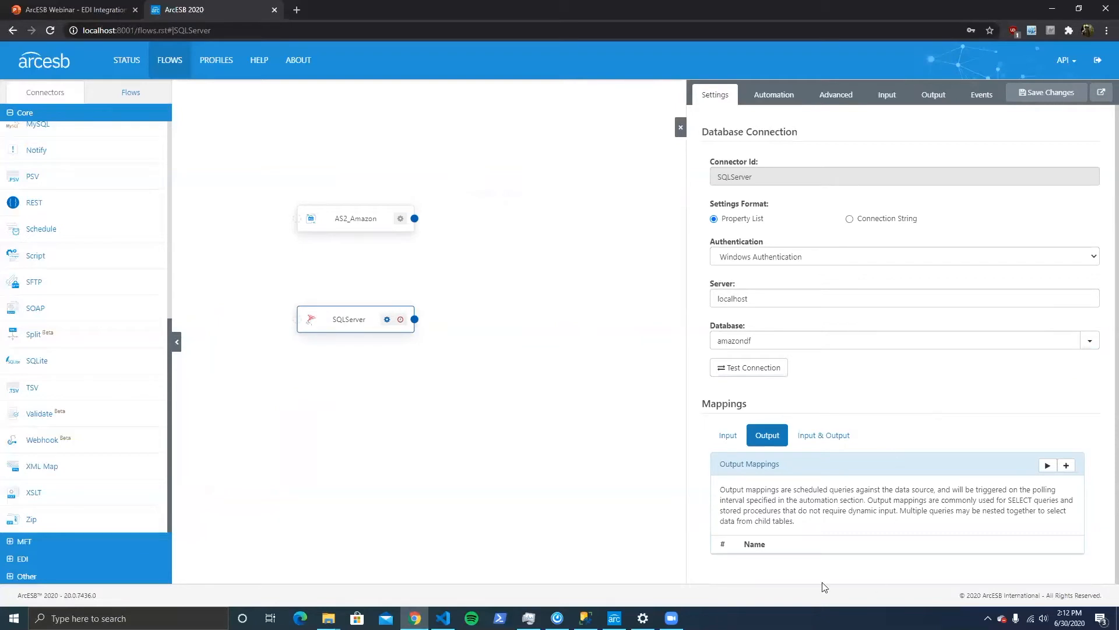
left_click(727, 438)
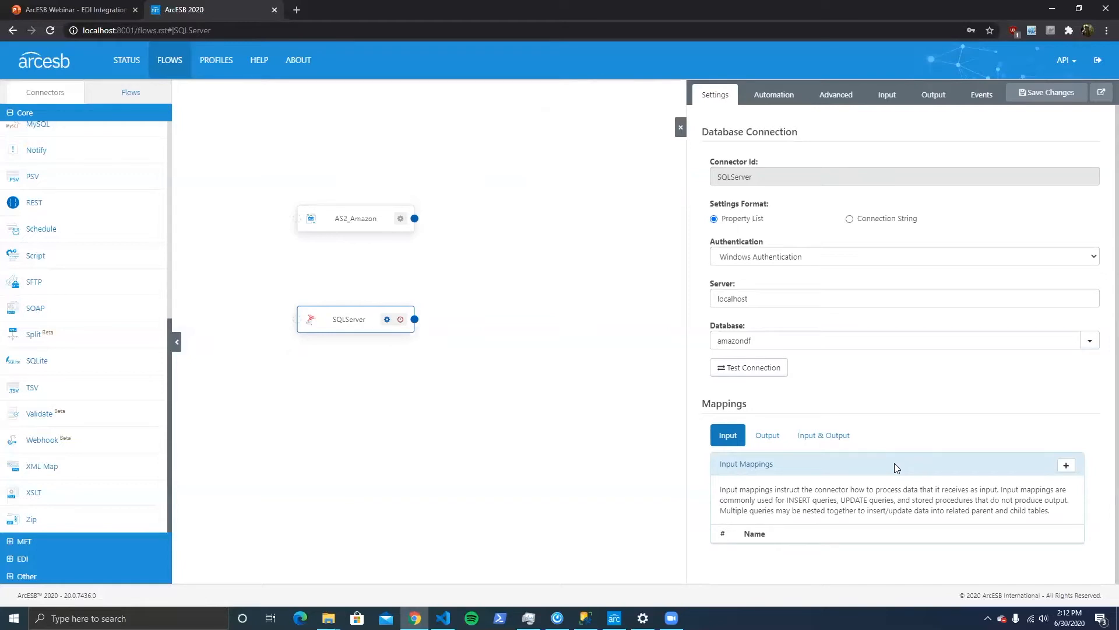
left_click(759, 434)
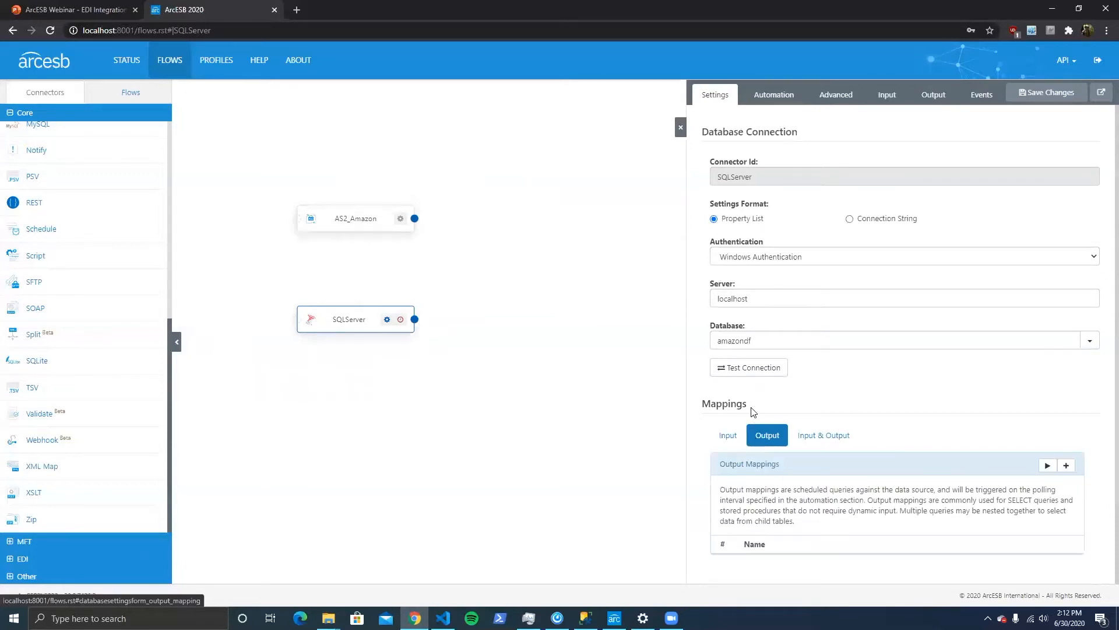
left_click(732, 436)
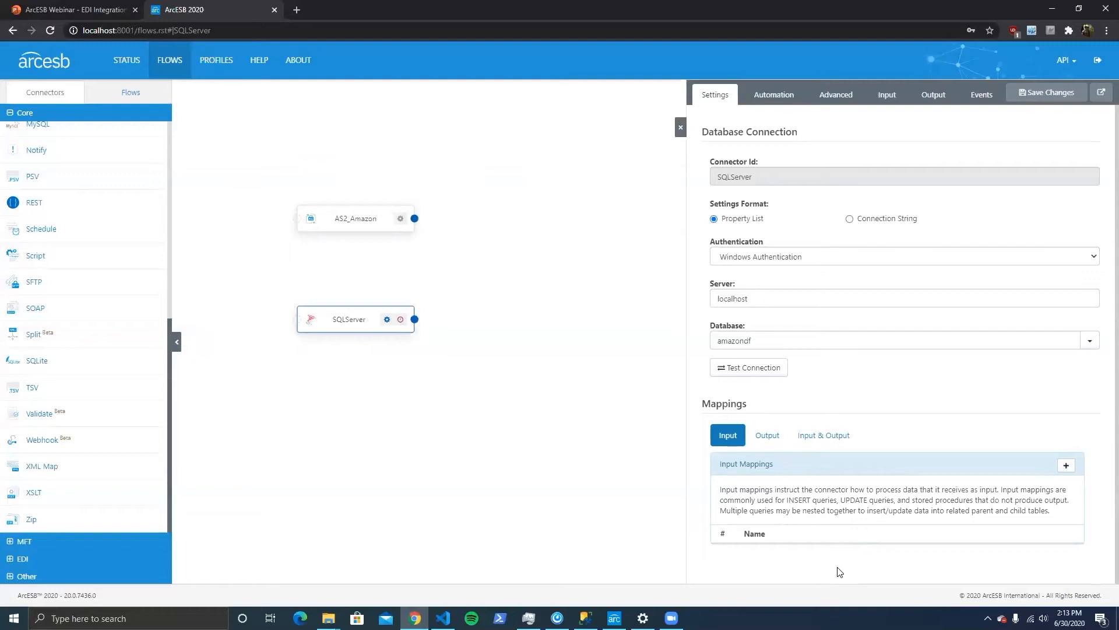
left_click(767, 435)
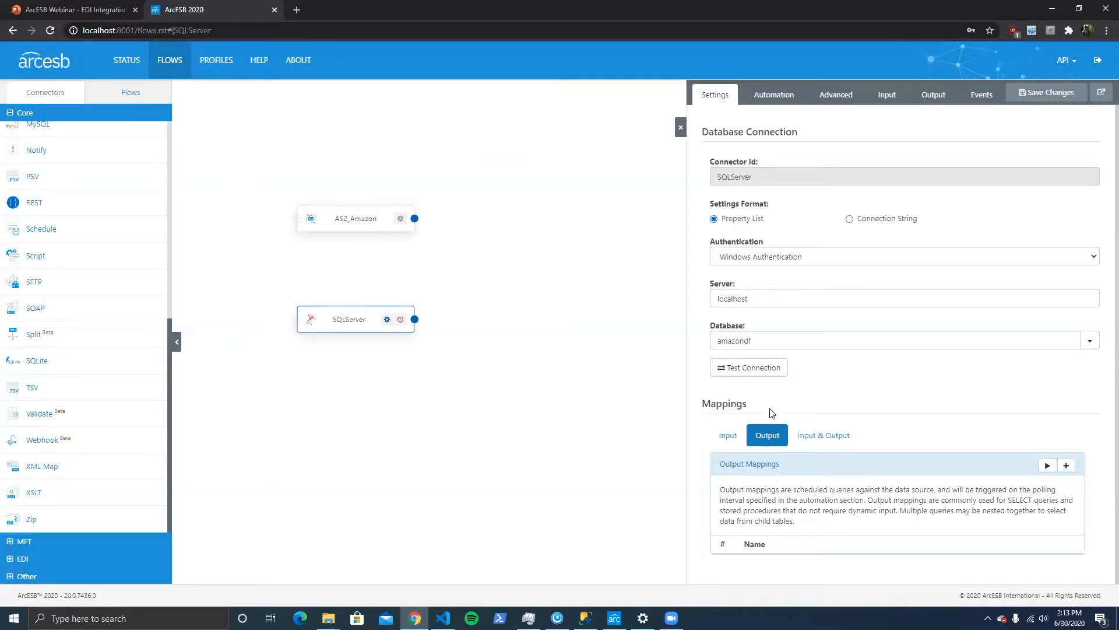
left_click(728, 437)
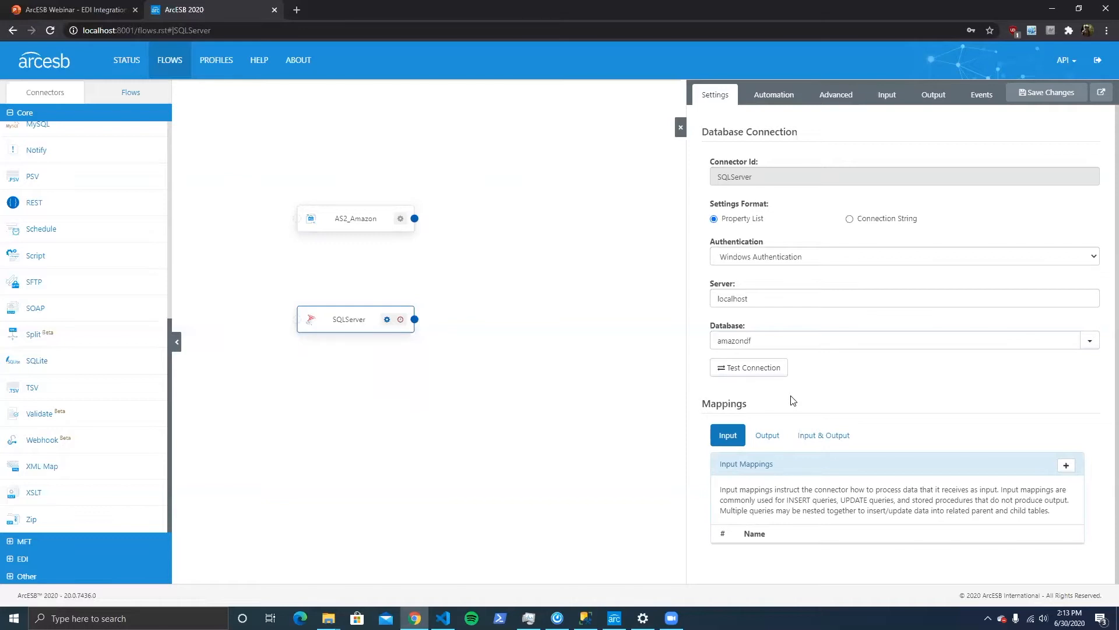
left_click(765, 369)
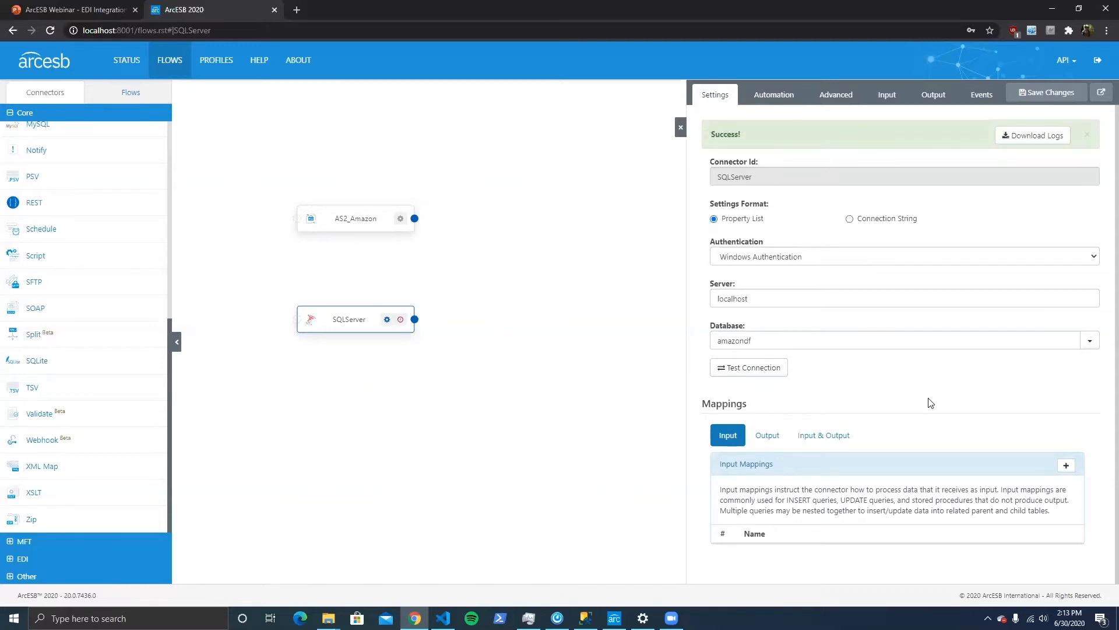
Start a new input mapping on the SQLServer connector for the [dbo].[salesorder] table, proceeding to its column selection.
left_click(1066, 465)
left_click(1027, 486)
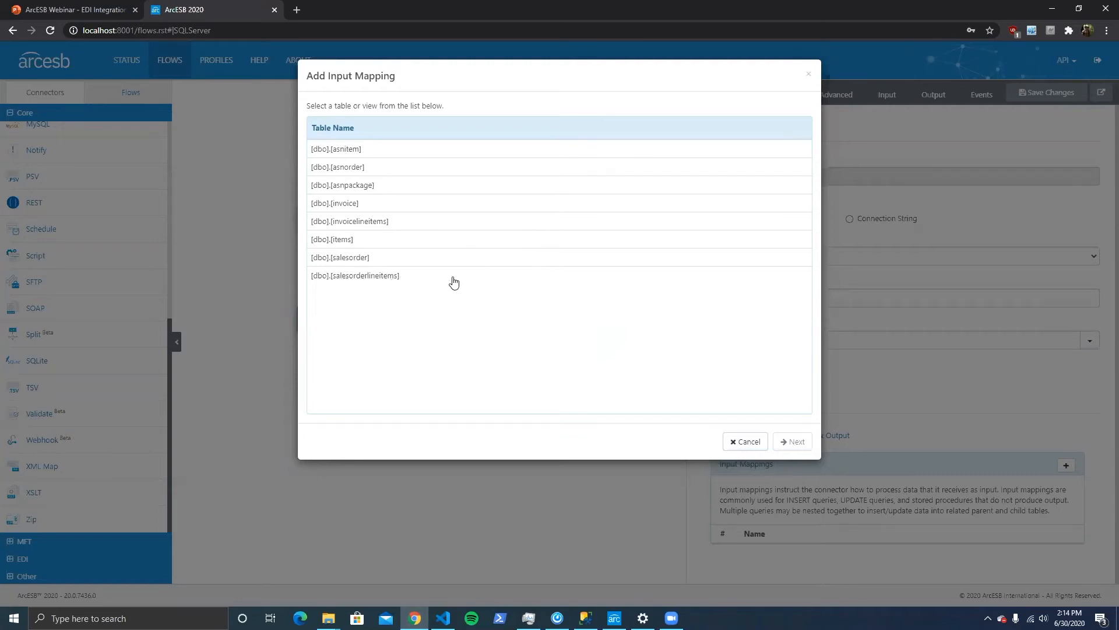
left_click(373, 259)
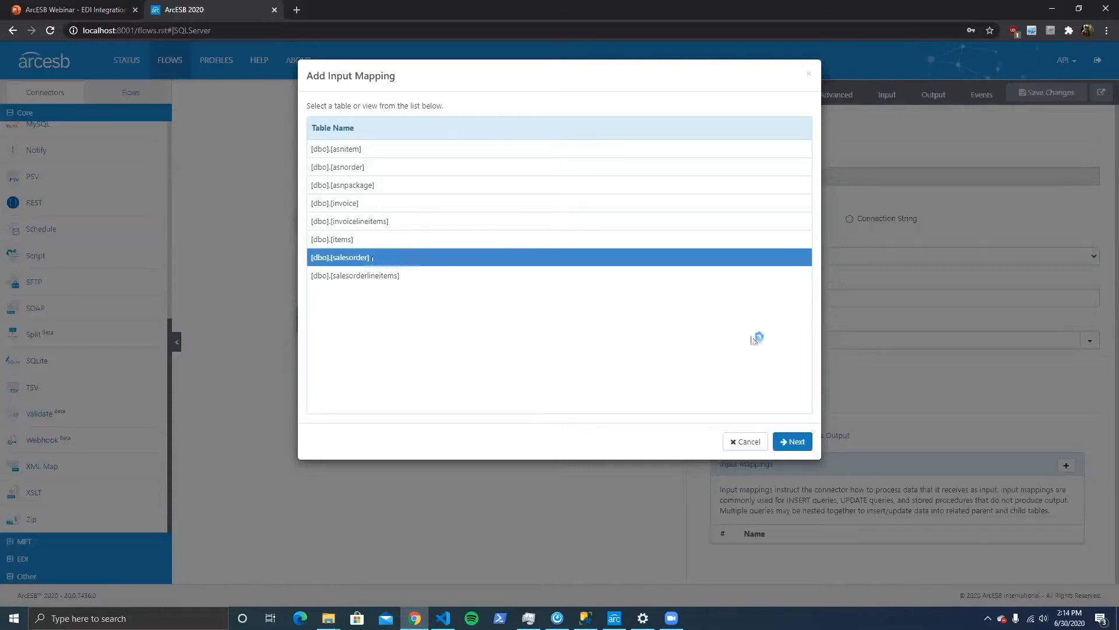
left_click(796, 447)
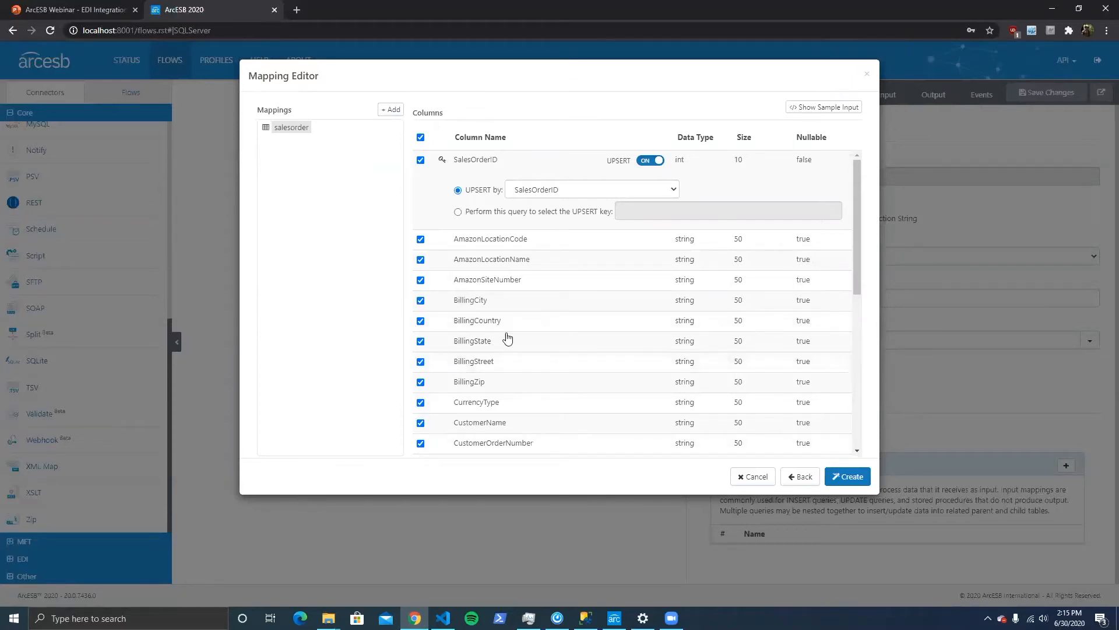
Try out excluding the AmazonSiteNumber column and the alternative UPSERT keys for salesorder, ending with all columns included and UPSERT by SalesOrderID.
left_click(420, 280)
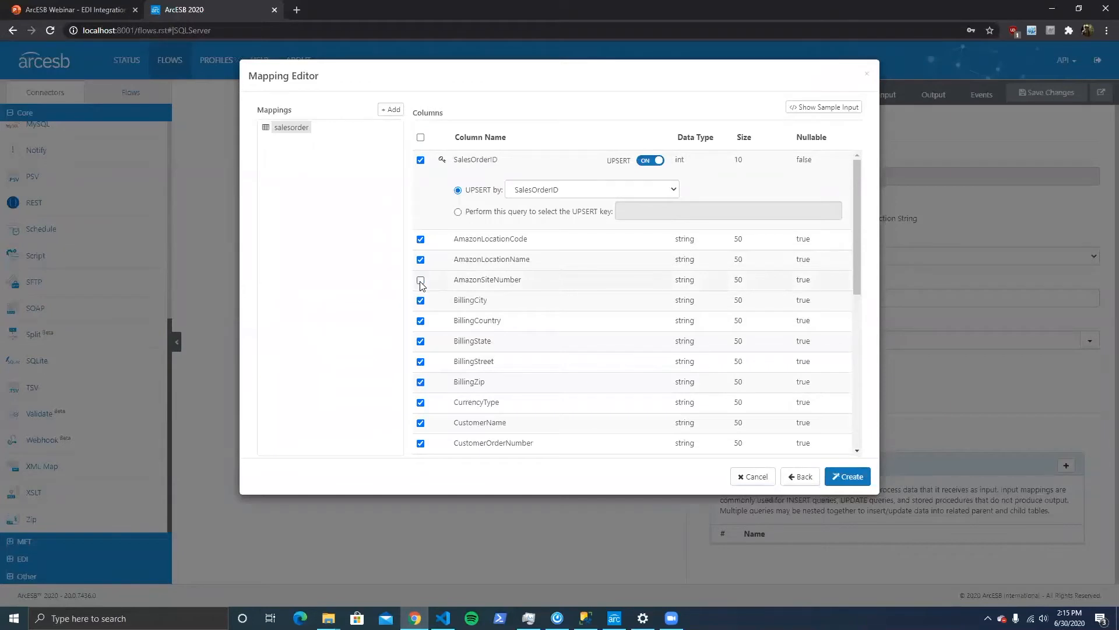
left_click(421, 281)
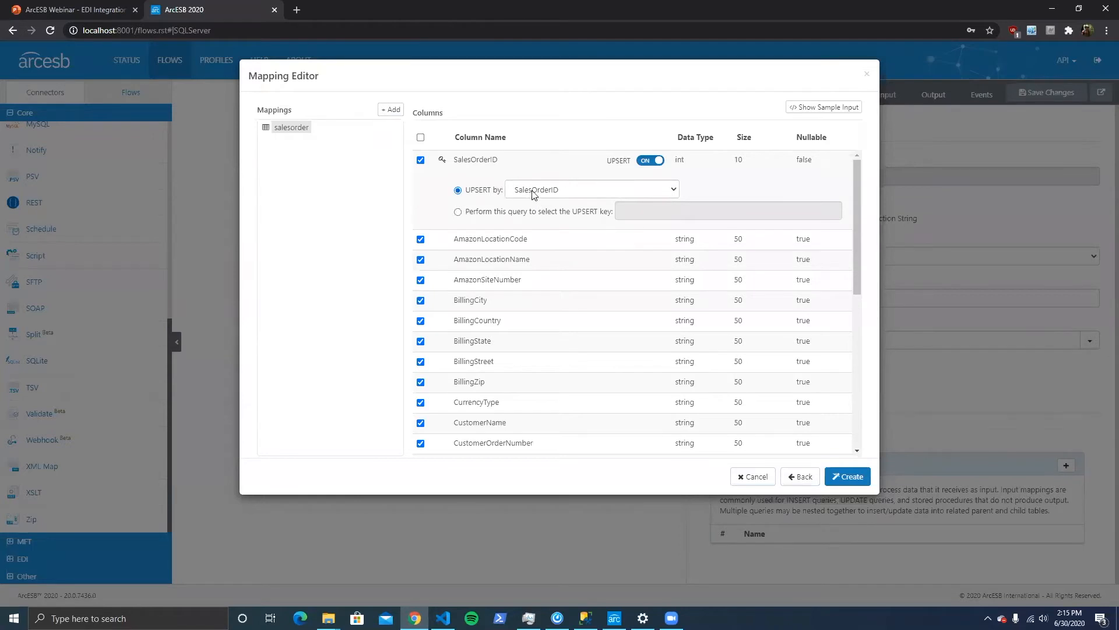
left_click(673, 191)
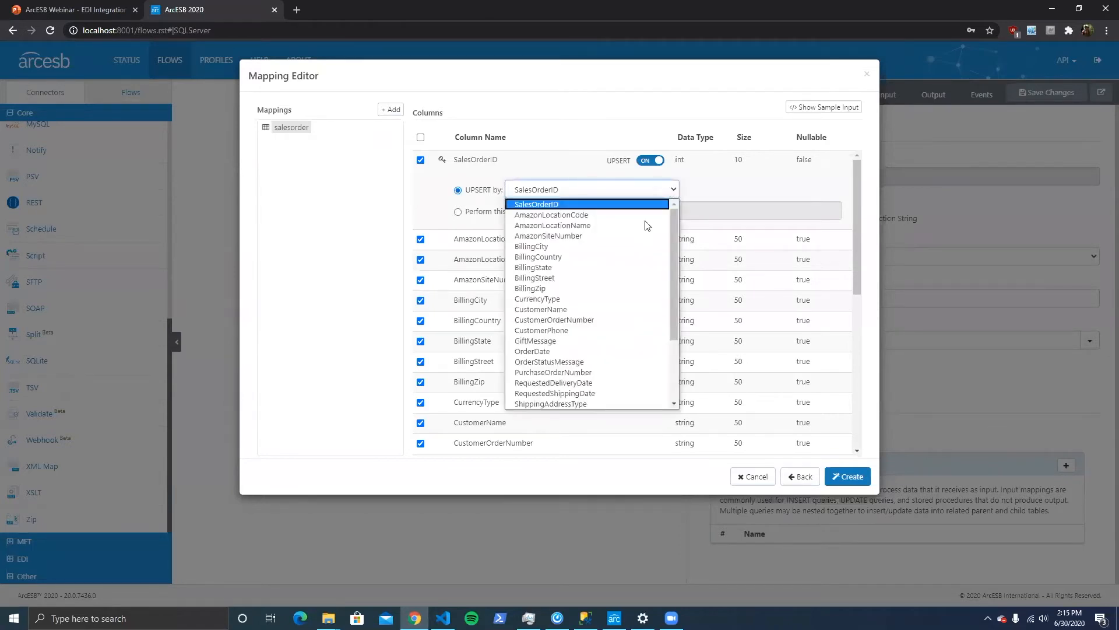
left_click(621, 330)
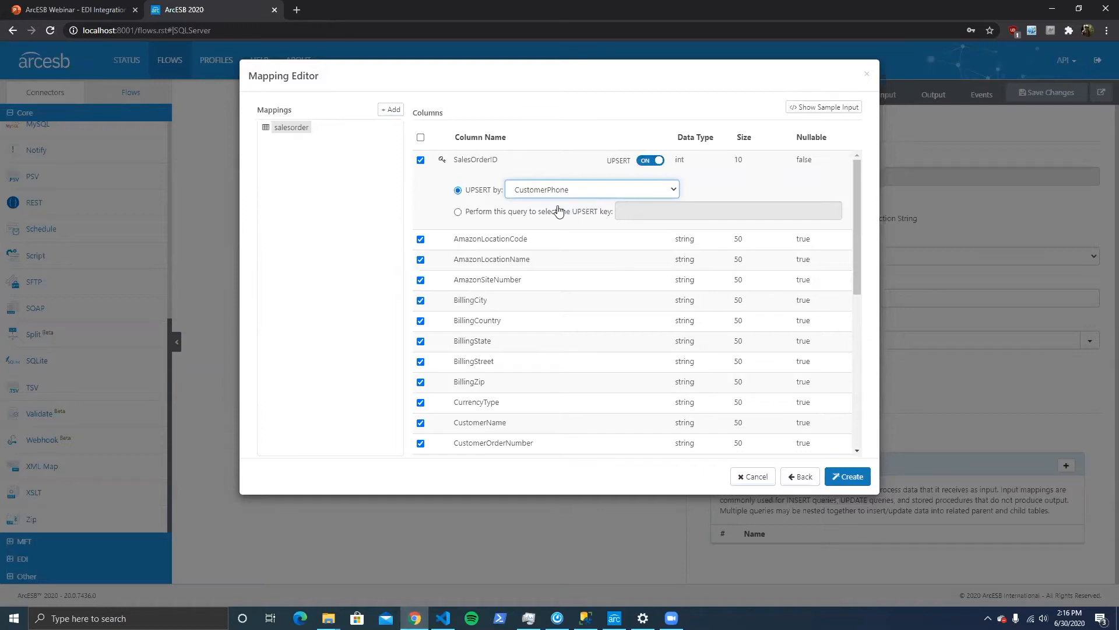
left_click(458, 212)
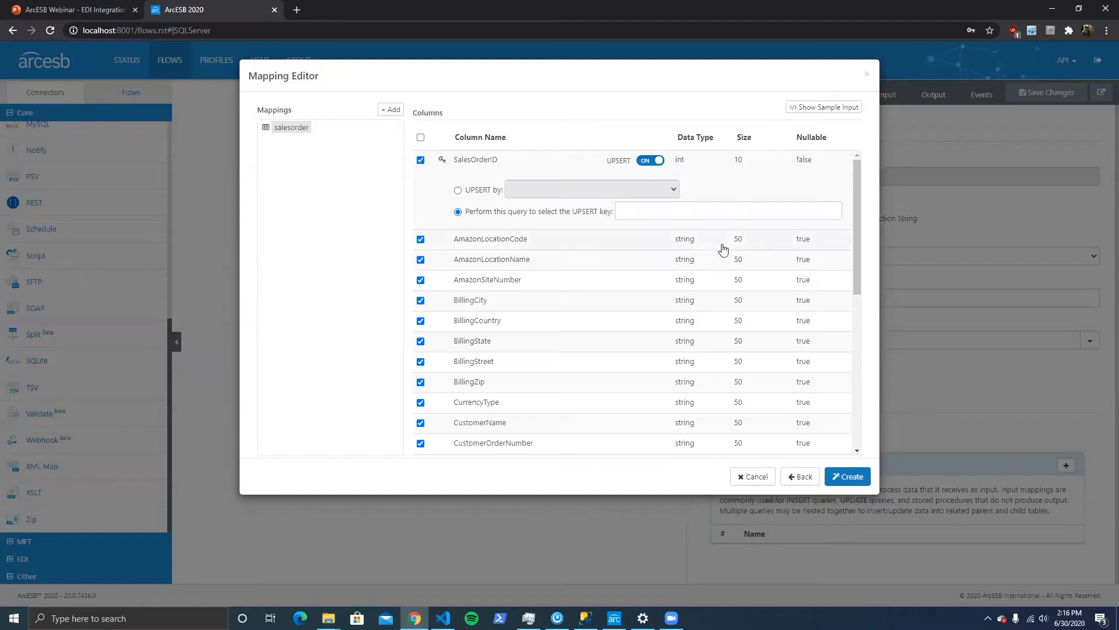
left_click(474, 190)
left_click(670, 189)
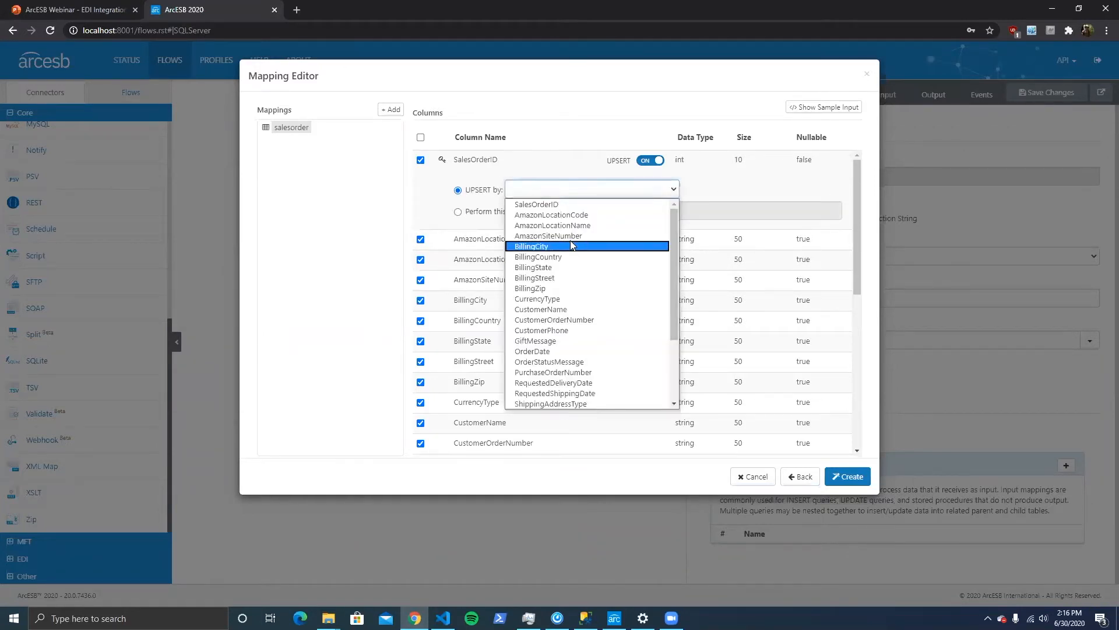
left_click(573, 205)
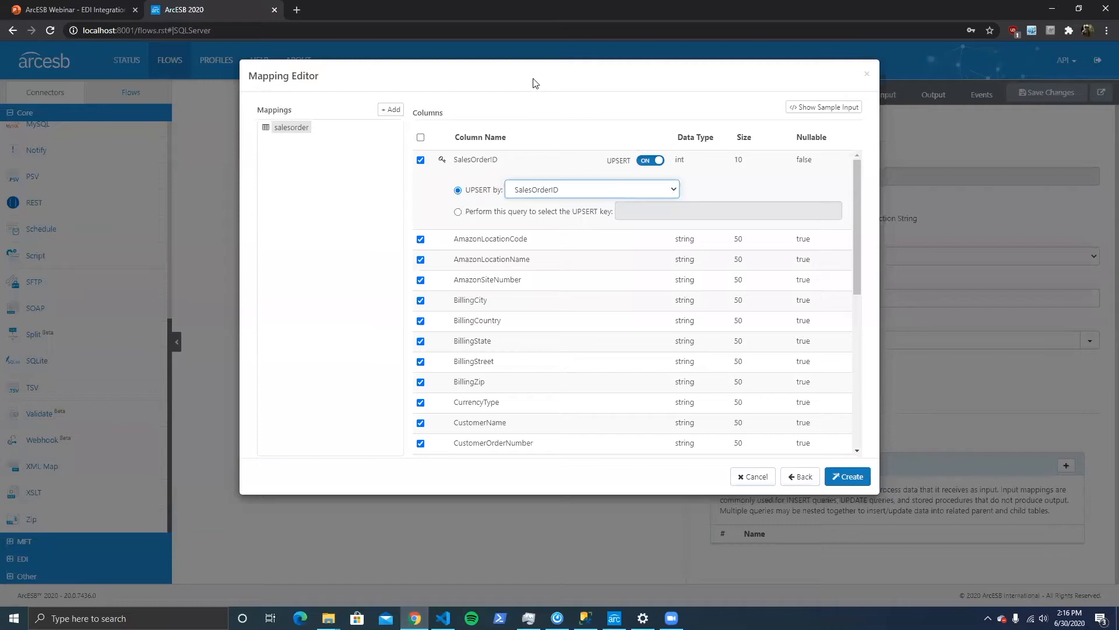
Add [dbo].[salesorderlineitems] as a child table of salesorder and create the input mapping.
left_click(390, 114)
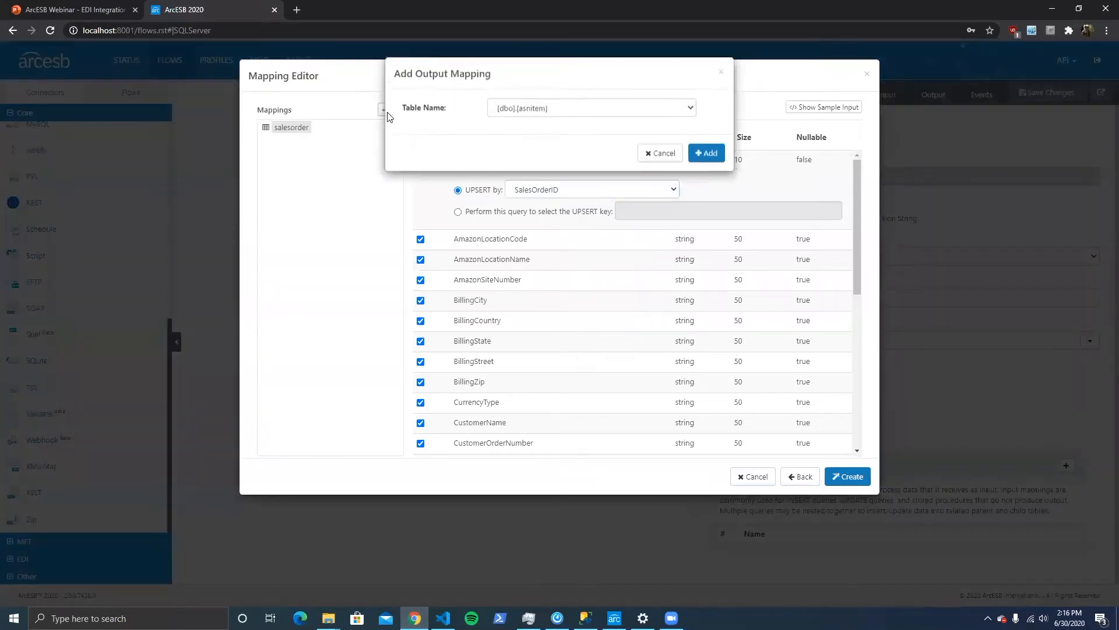
left_click(651, 108)
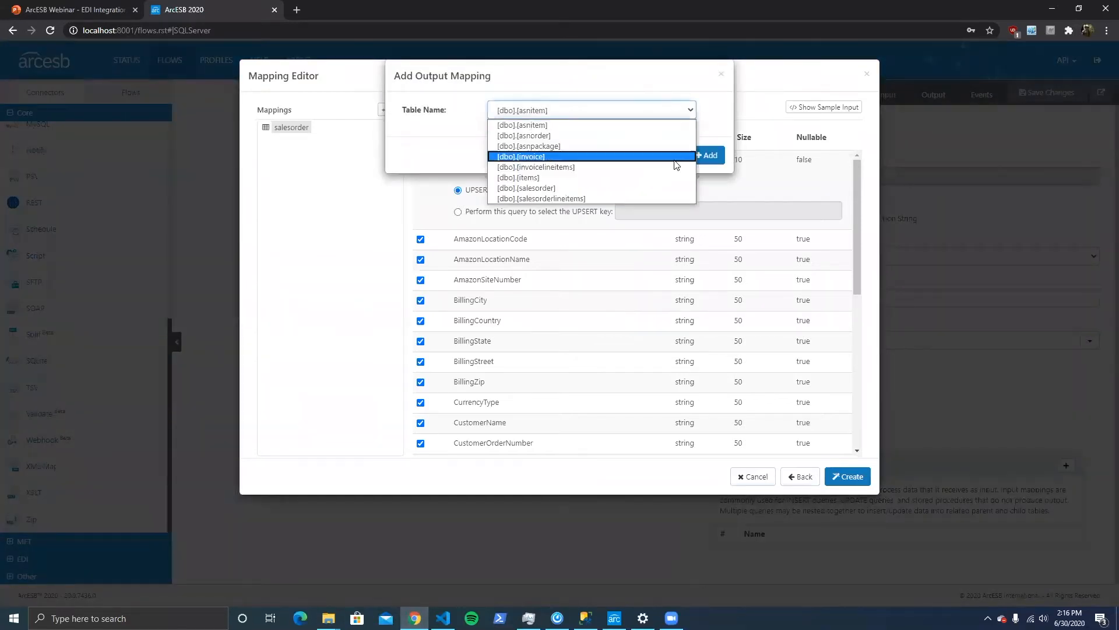
left_click(617, 199)
left_click(706, 155)
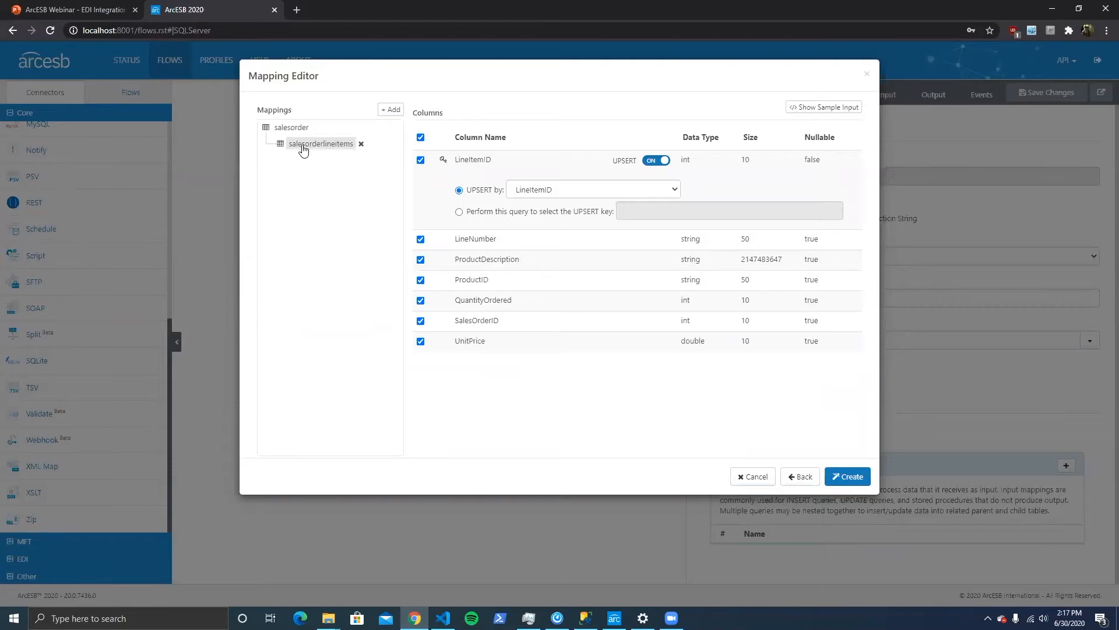
left_click(859, 477)
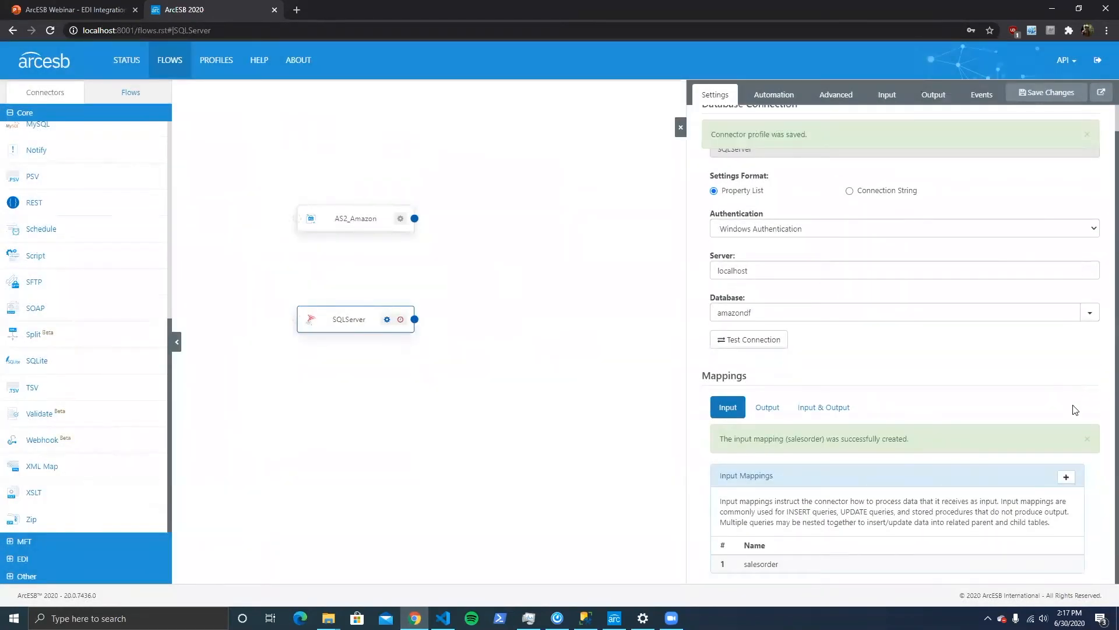
Examine the salesorder input mapping's XML, comparing the salesorder table element with its nested salesorderlineitems element, and close it without changes.
left_click(1066, 565)
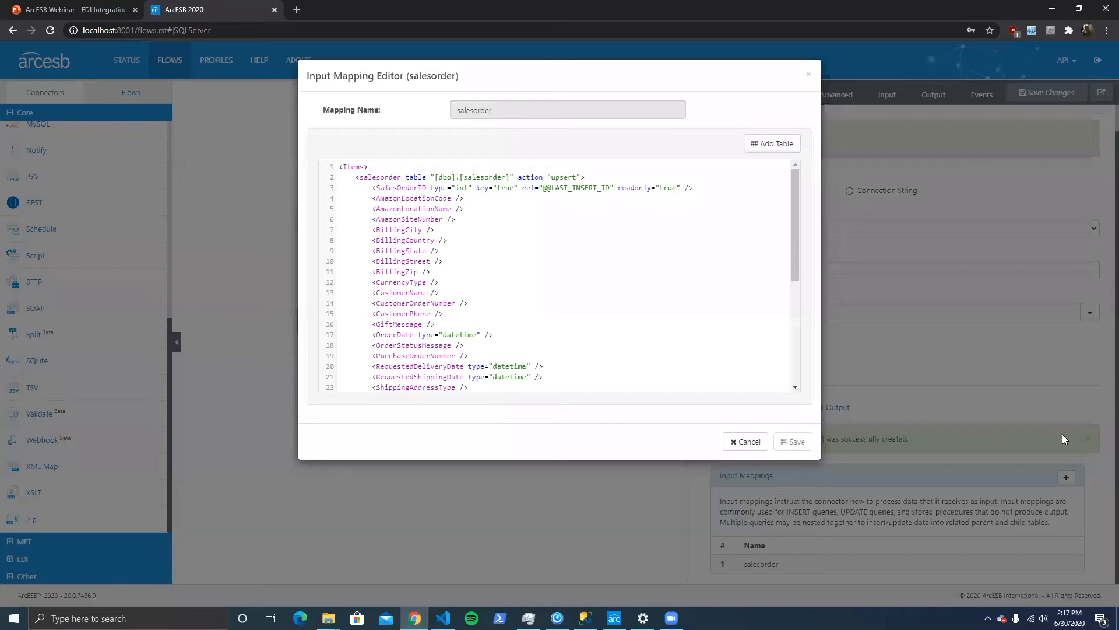
scroll(532, 220, "down", 5)
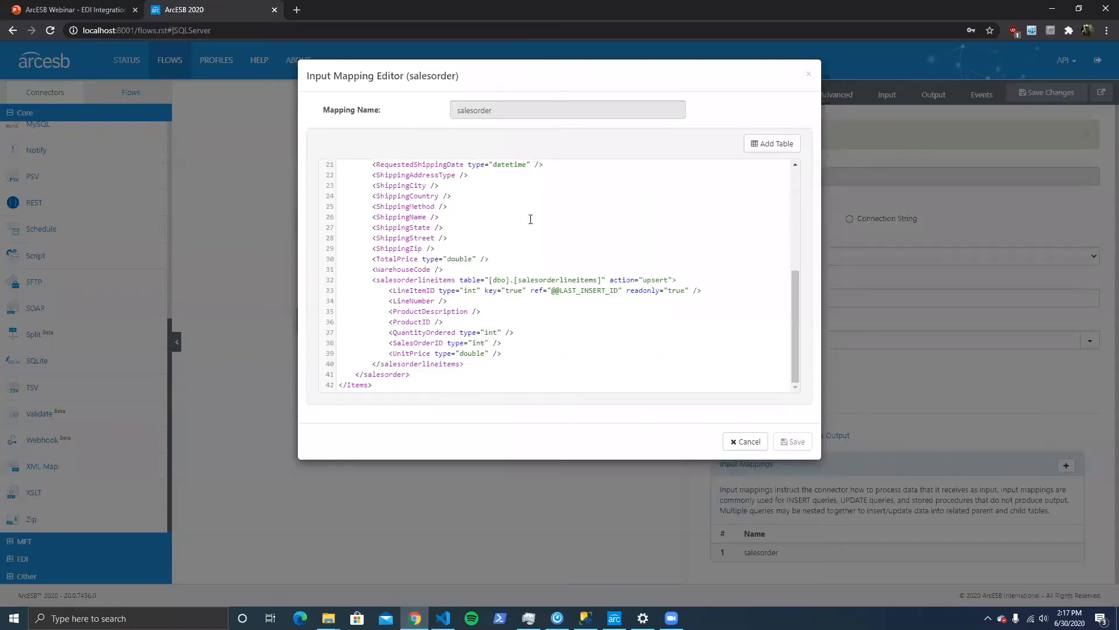
scroll(531, 220, "up", 5)
scroll(530, 219, "down", 6)
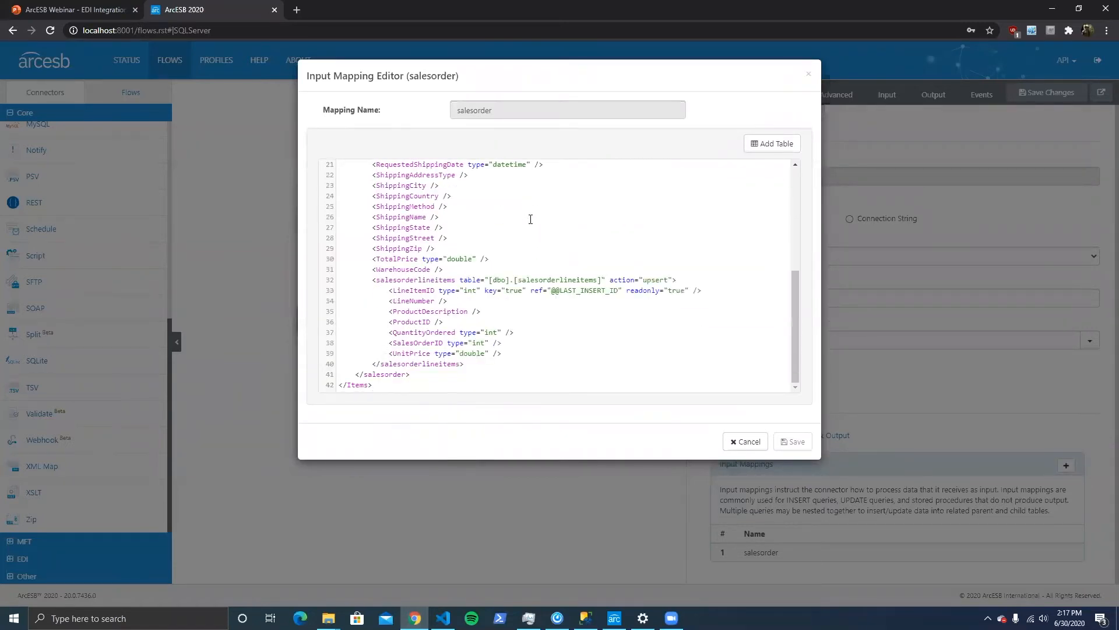
scroll(531, 220, "up", 6)
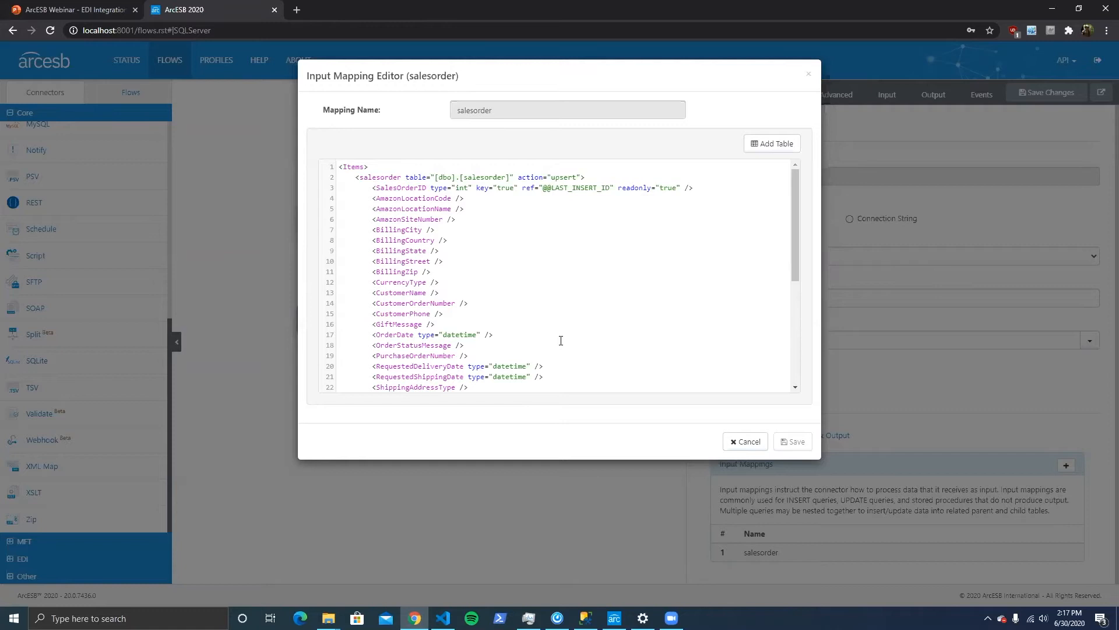
scroll(561, 333, "down", 5)
scroll(535, 299, "up", 5)
left_click_drag(365, 177, 390, 176)
scroll(538, 262, "down", 5)
left_click_drag(379, 279, 447, 279)
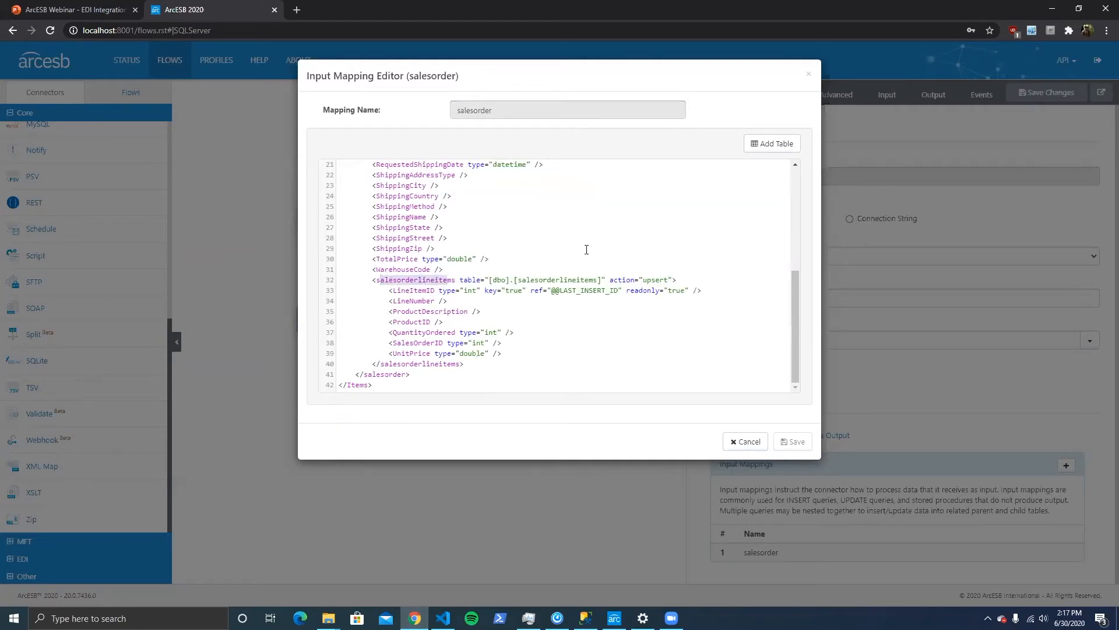
scroll(586, 249, "up", 5)
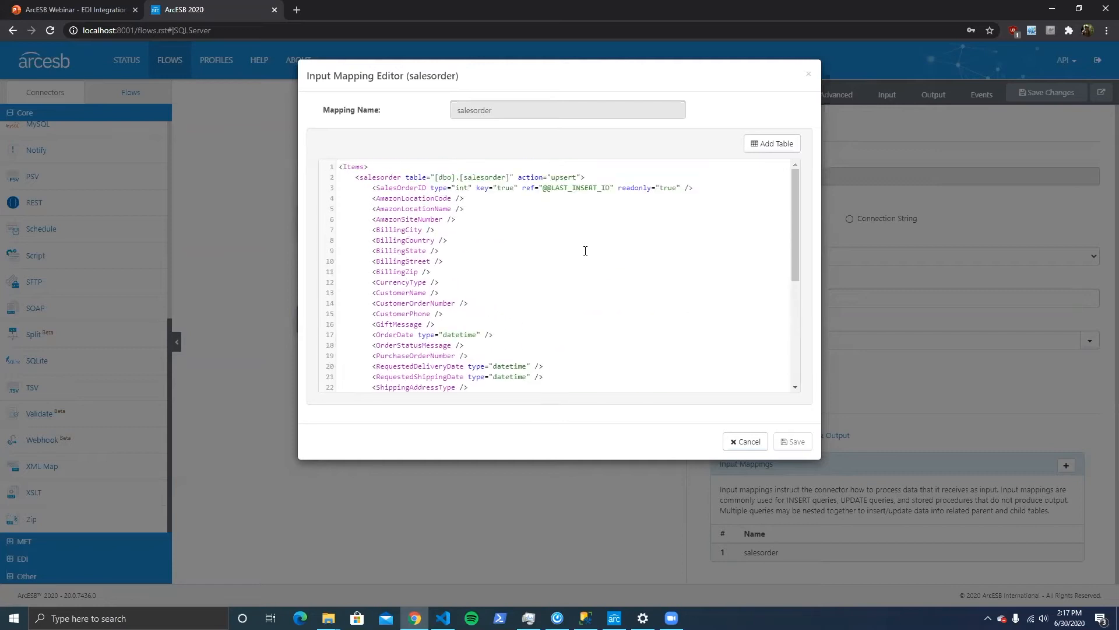
scroll(585, 250, "down", 4)
scroll(584, 250, "up", 4)
scroll(391, 208, "down", 5)
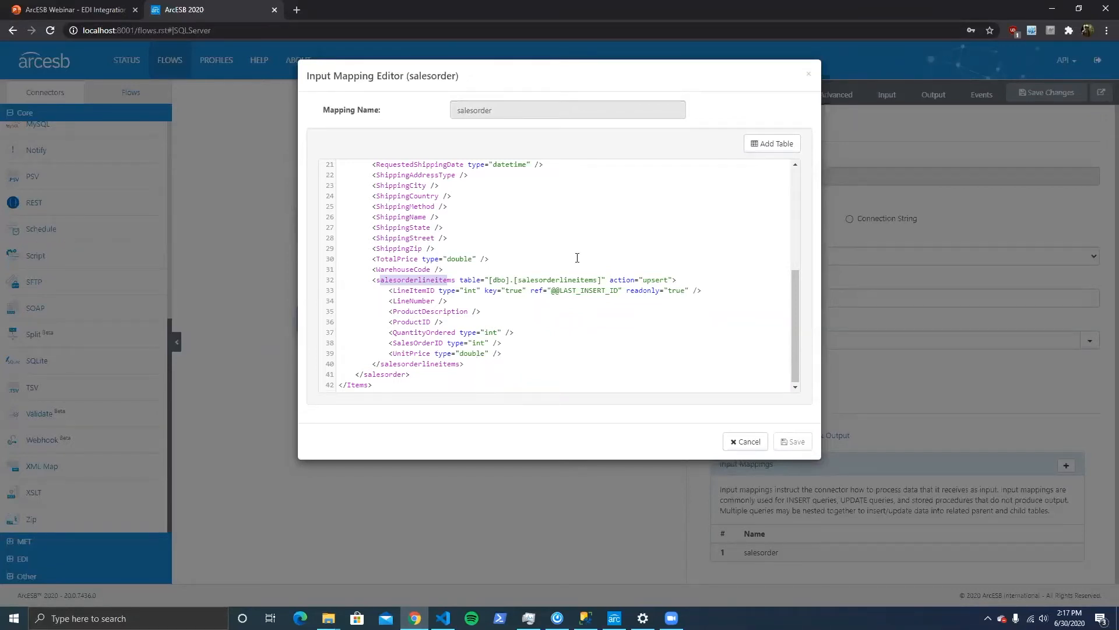
scroll(692, 298, "up", 5)
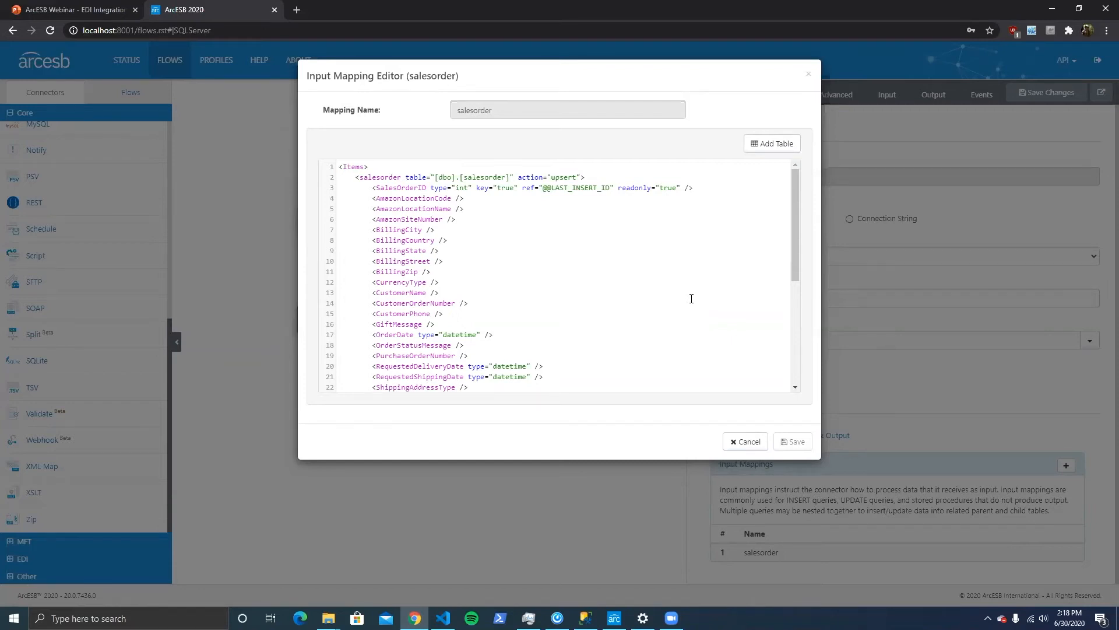
scroll(692, 299, "down", 5)
scroll(531, 371, "up", 5)
scroll(477, 185, "down", 5)
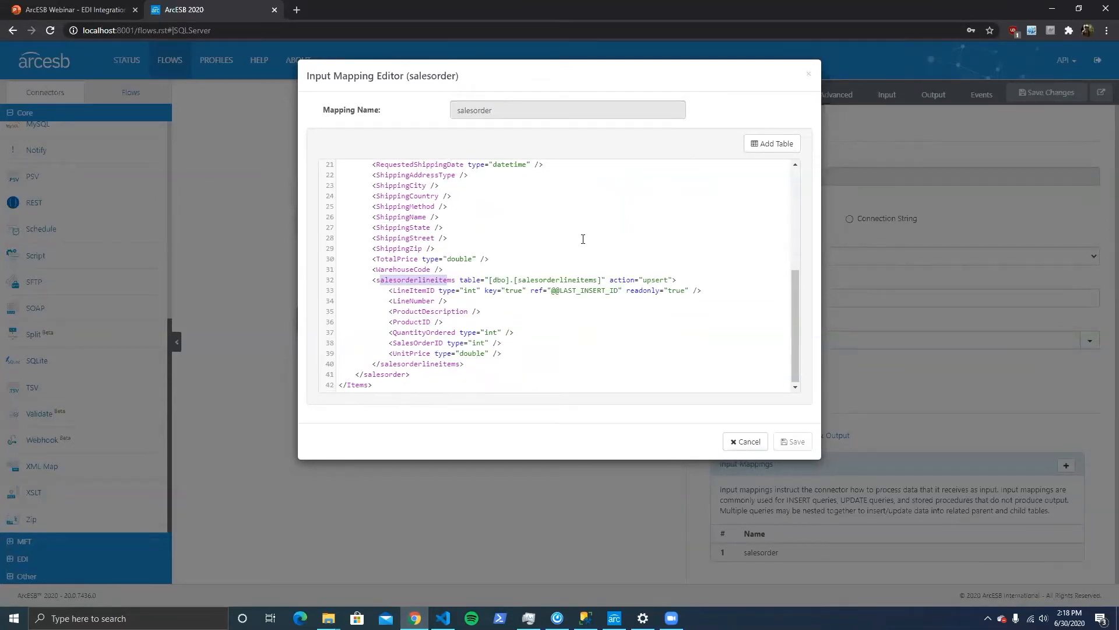
scroll(583, 239, "up", 5)
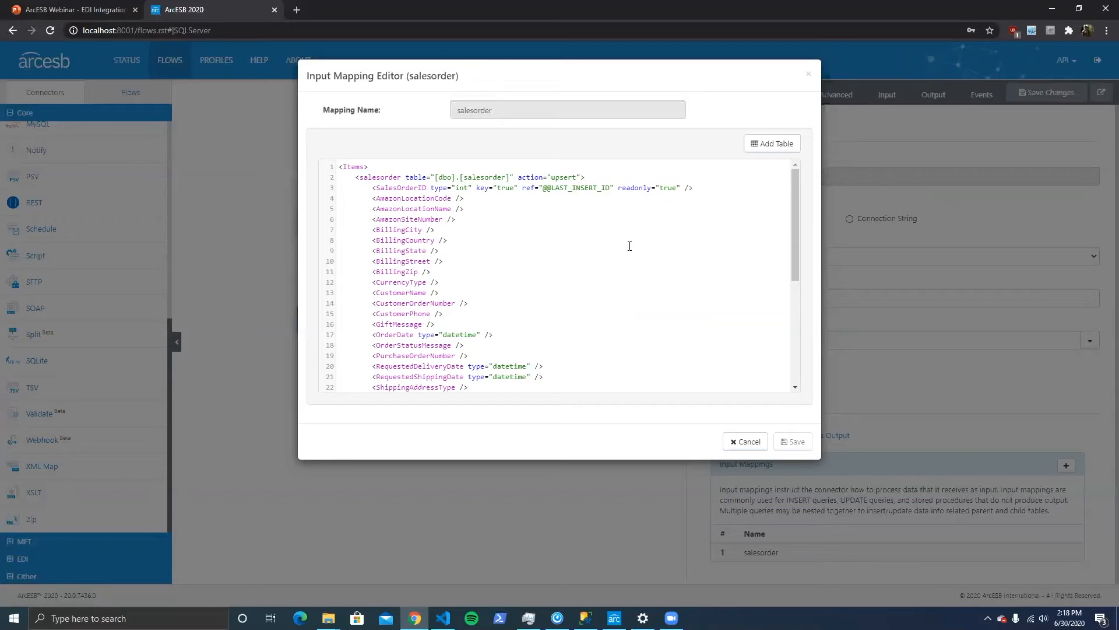
left_click(751, 442)
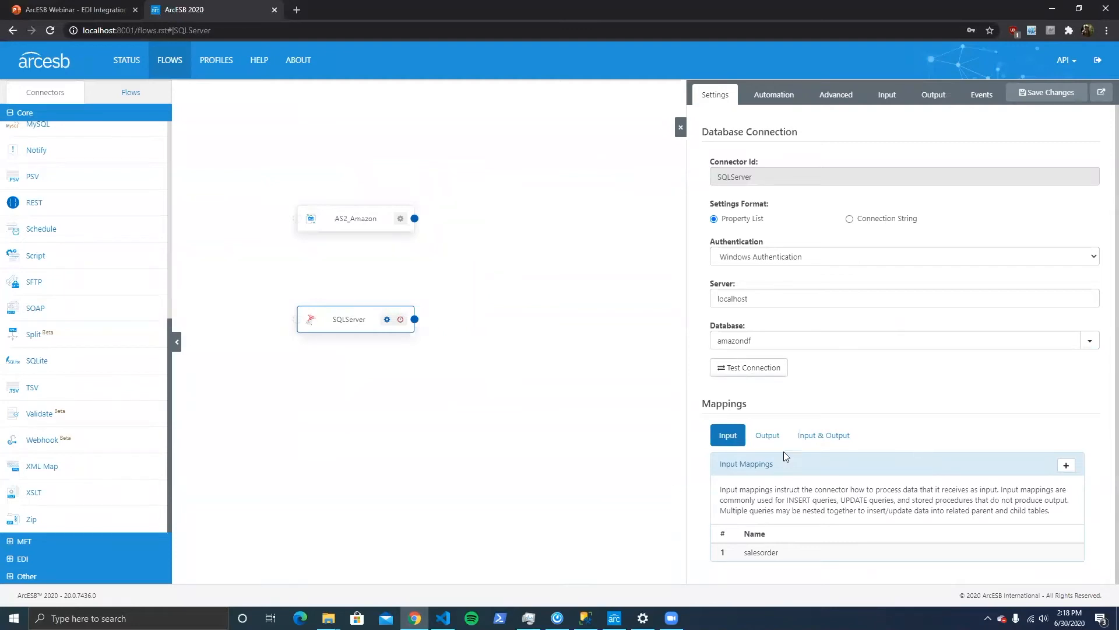
Switch to Visual Studio Code and examine how mapped_order.xml structures the sales order and its line items.
left_click(443, 617)
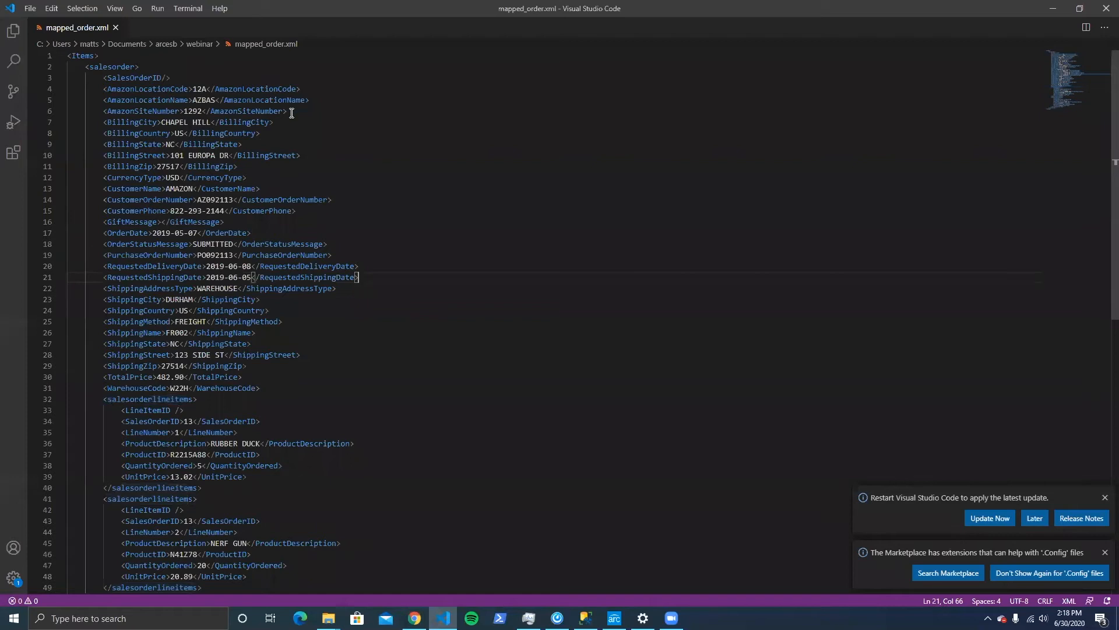
scroll(245, 141, "down", 3)
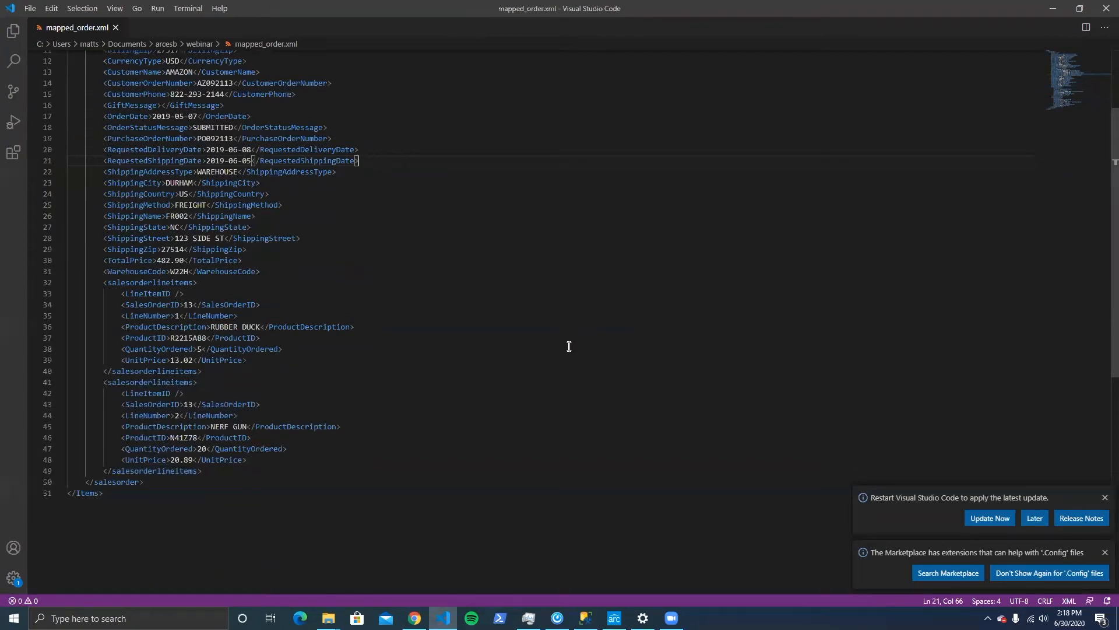
scroll(570, 344, "up", 3)
left_click(87, 67)
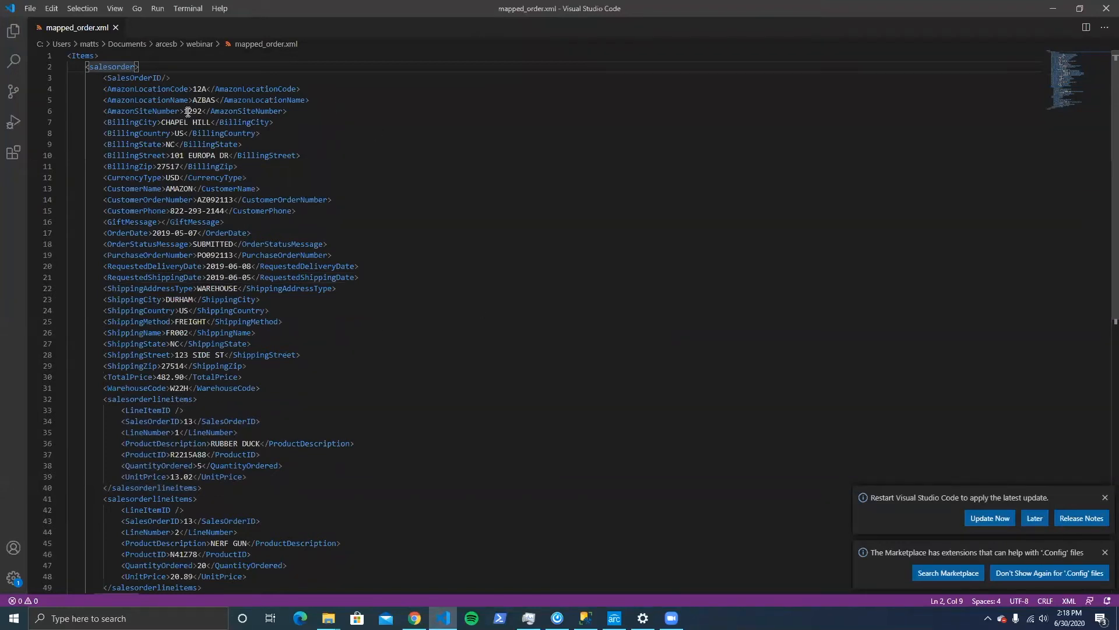
scroll(379, 356, "down", 1)
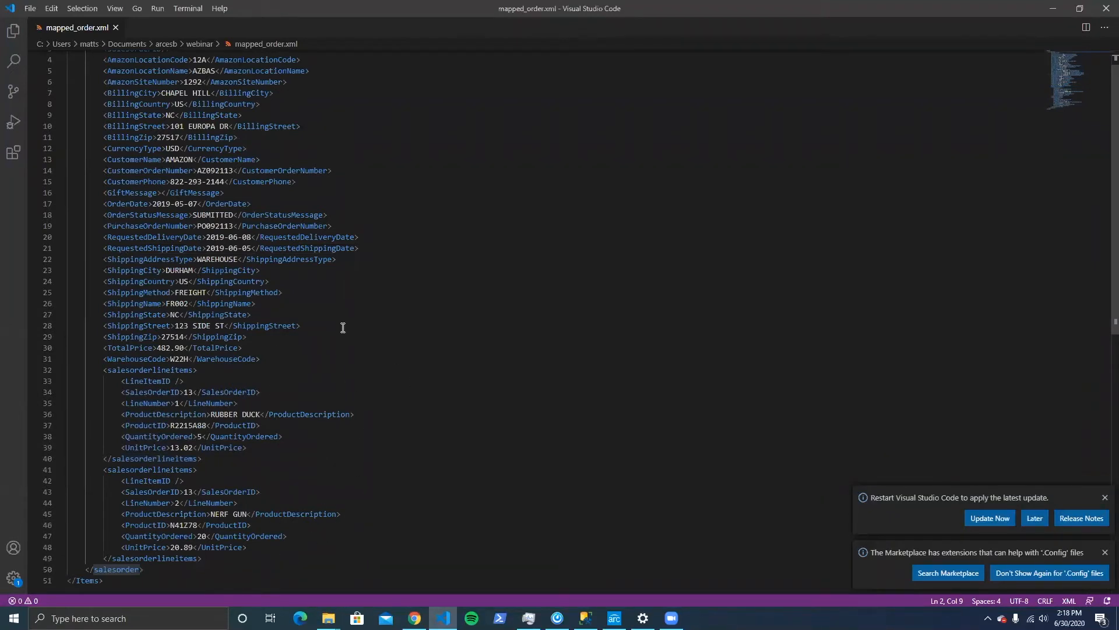
scroll(45, 174, "up", 1)
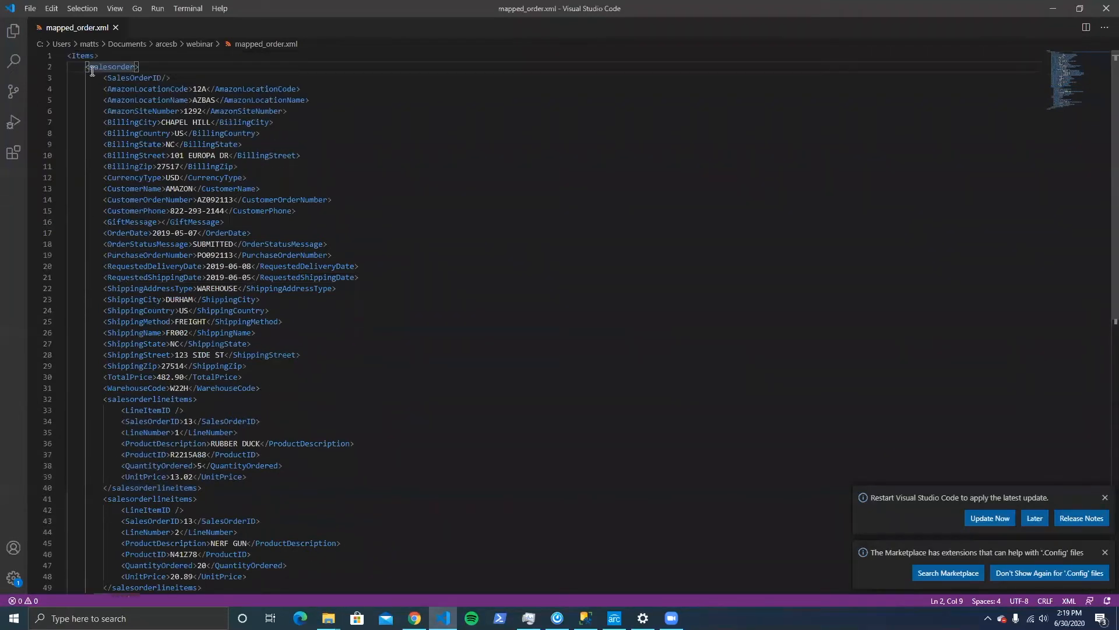
scroll(365, 239, "down", 2)
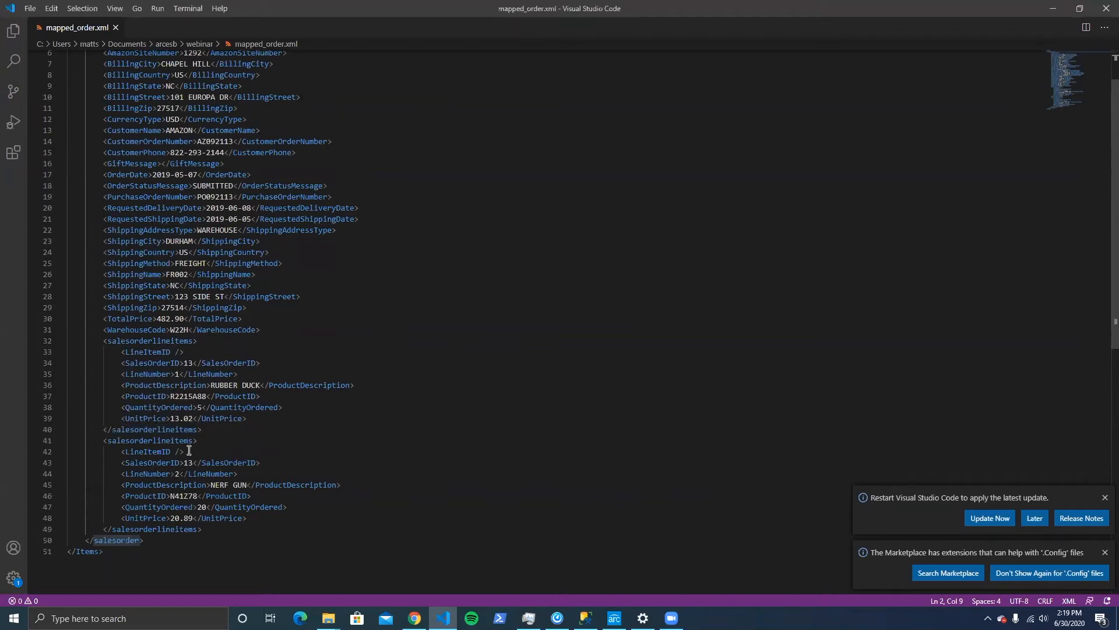
scroll(188, 125, "up", 2)
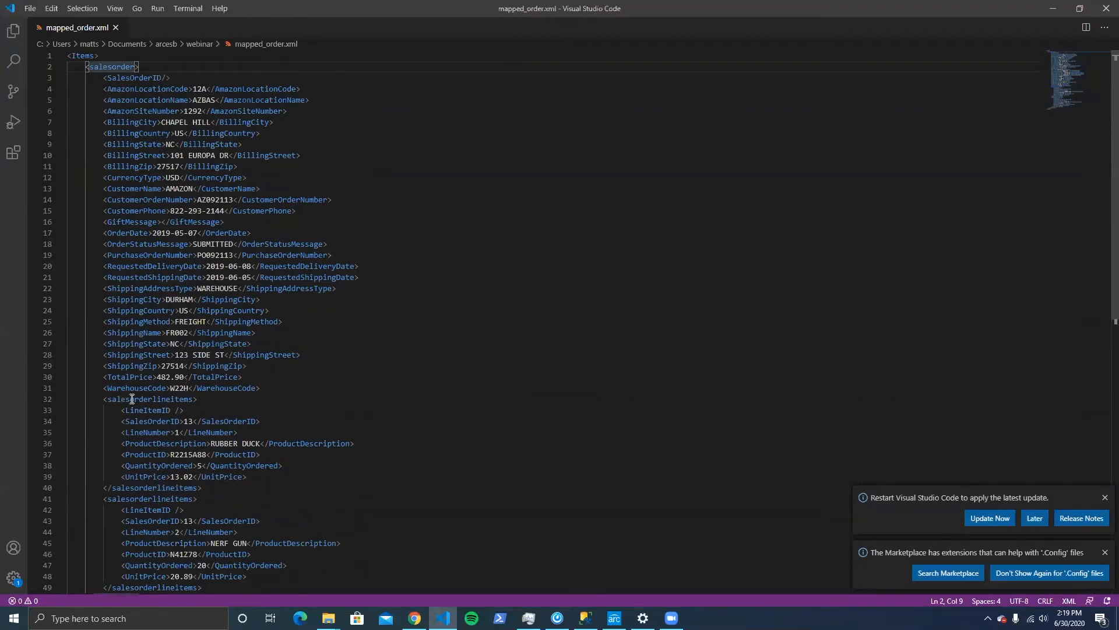
scroll(178, 478, "down", 1)
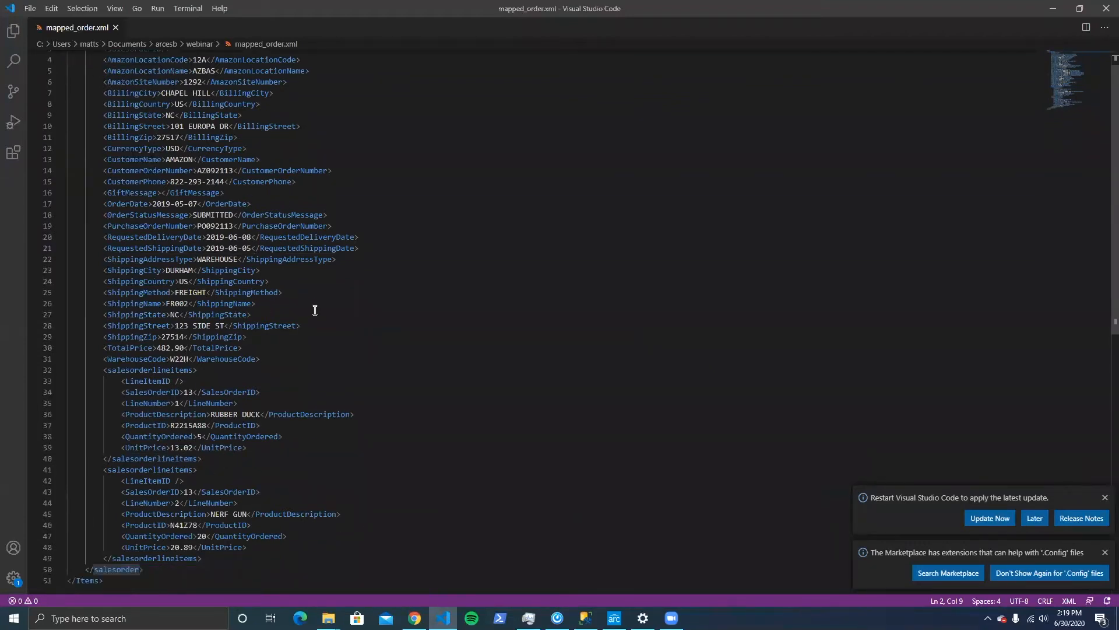
Switch back to ArcESB in Chrome, upload mapped_order.xml as input for the SQLServer connector and send it.
left_click(414, 618)
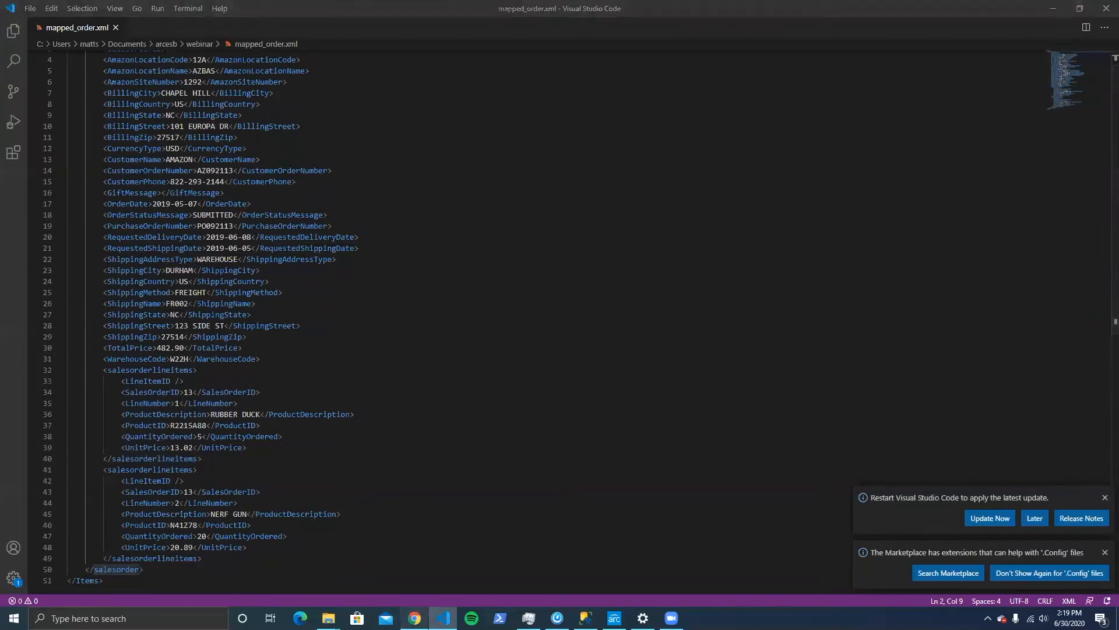
left_click(889, 97)
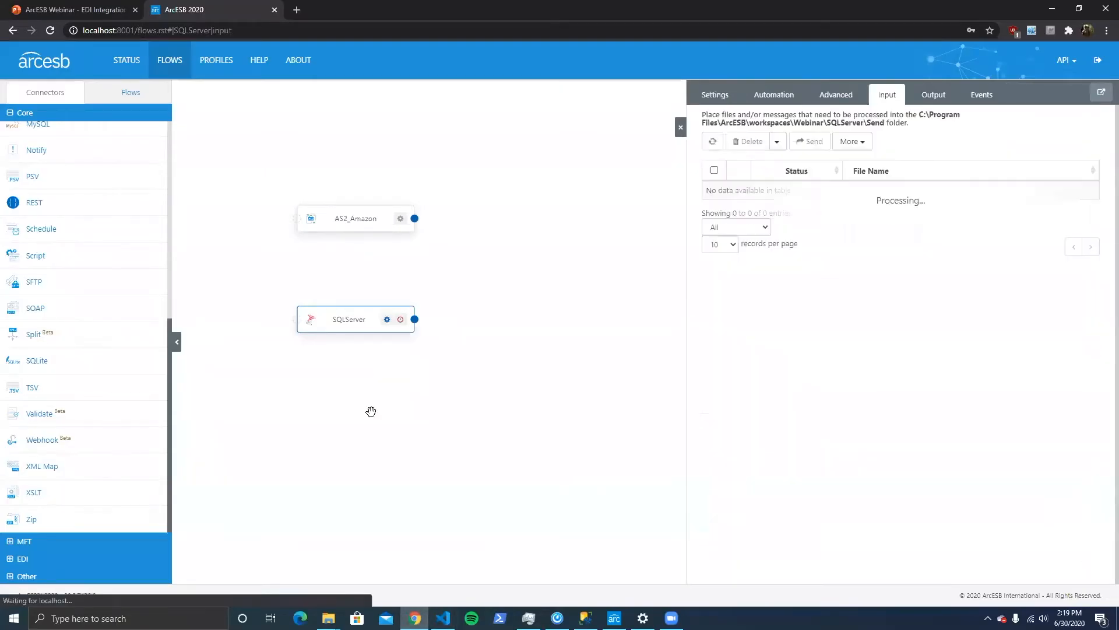
left_click(862, 145)
left_click(887, 160)
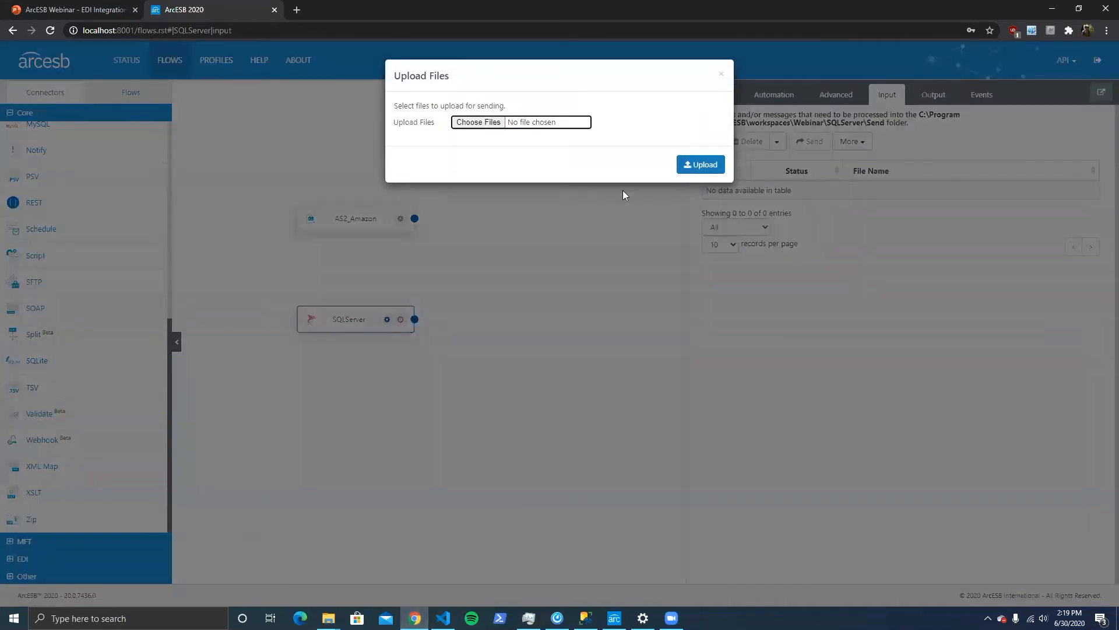
left_click(489, 123)
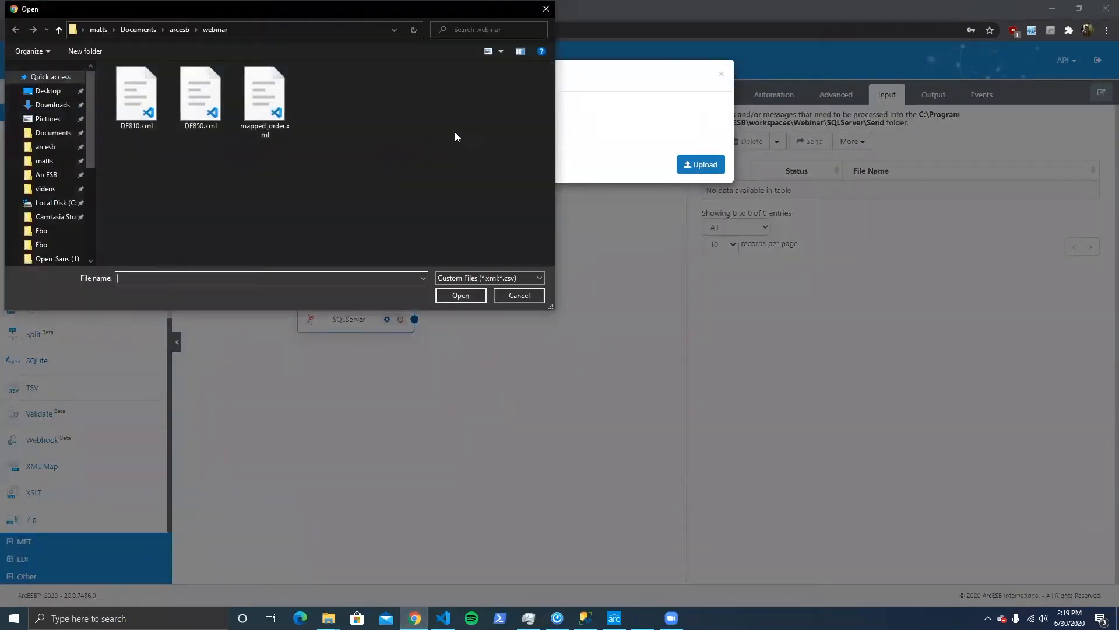
left_click(267, 113)
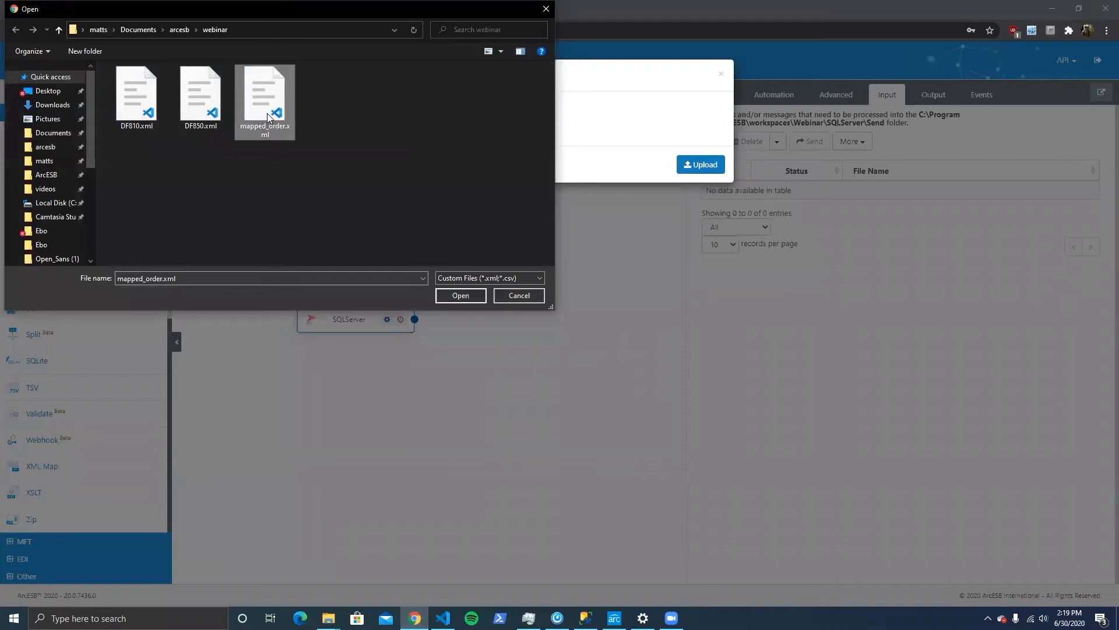
left_click(466, 295)
left_click(709, 167)
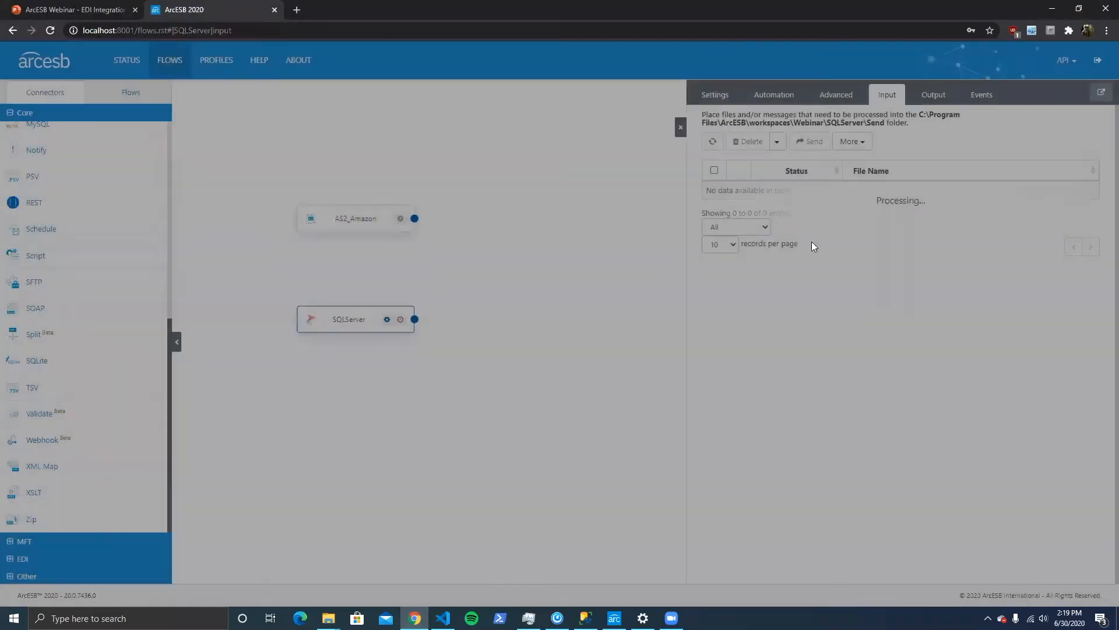
left_click(715, 191)
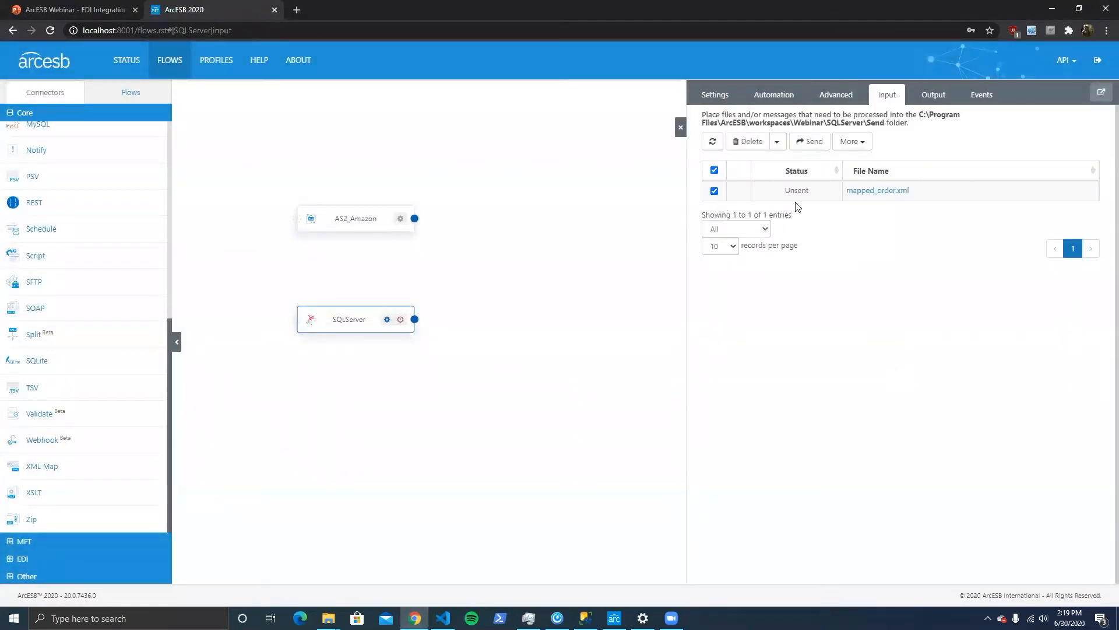
left_click(813, 142)
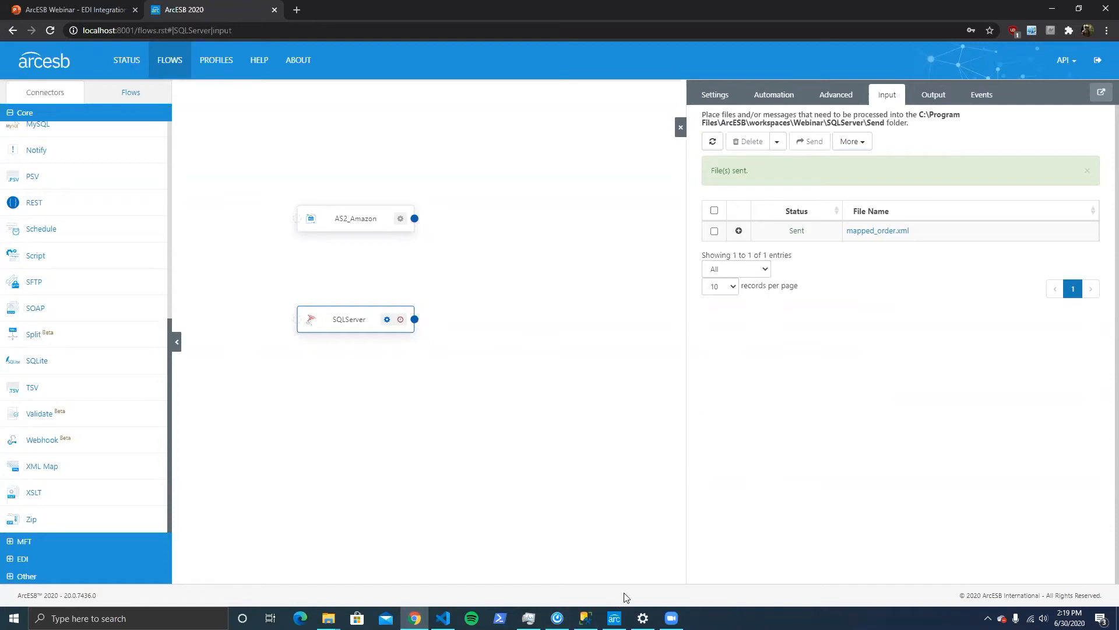
Switch to SQL Server Management Studio and run the select queries on dbo.salesorder and dbo.salesorderlineitems to check the inserted rows.
left_click(586, 618)
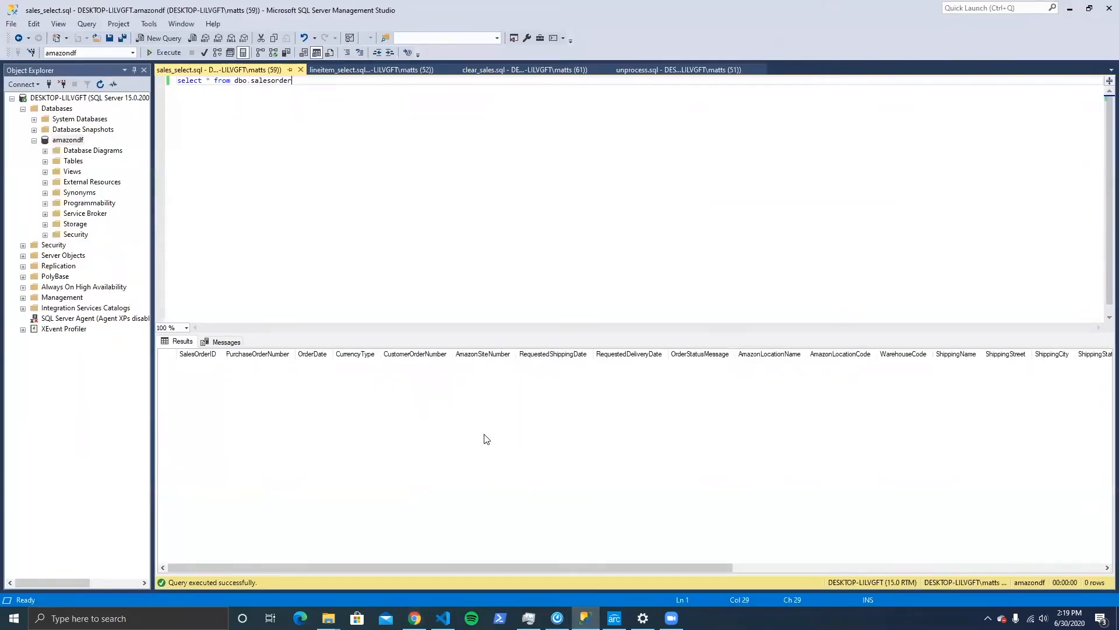
left_click(166, 52)
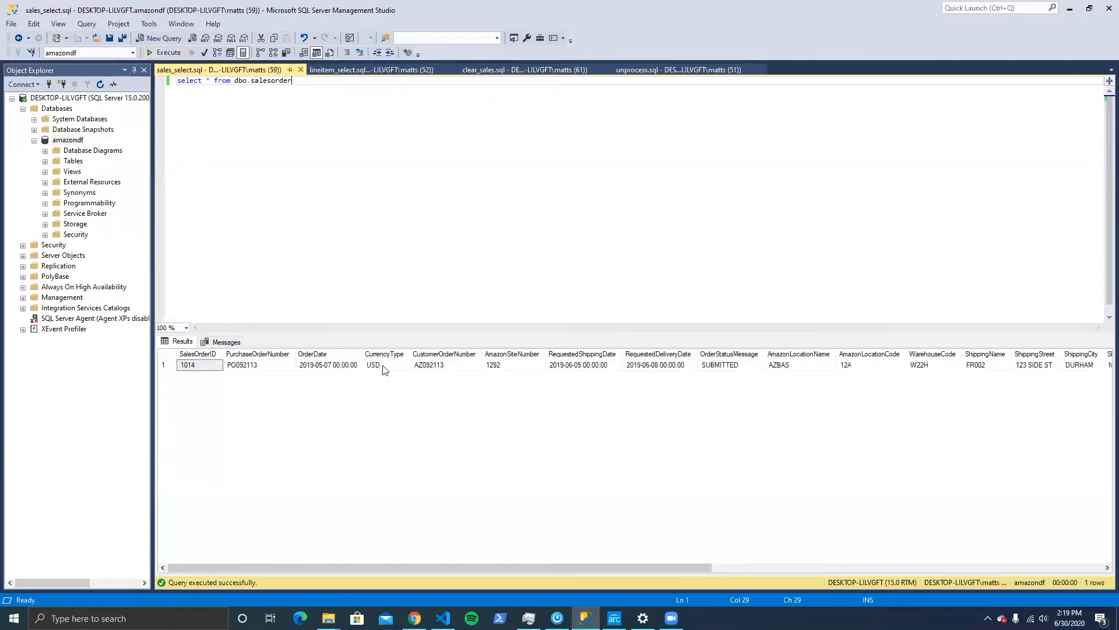
left_click(372, 69)
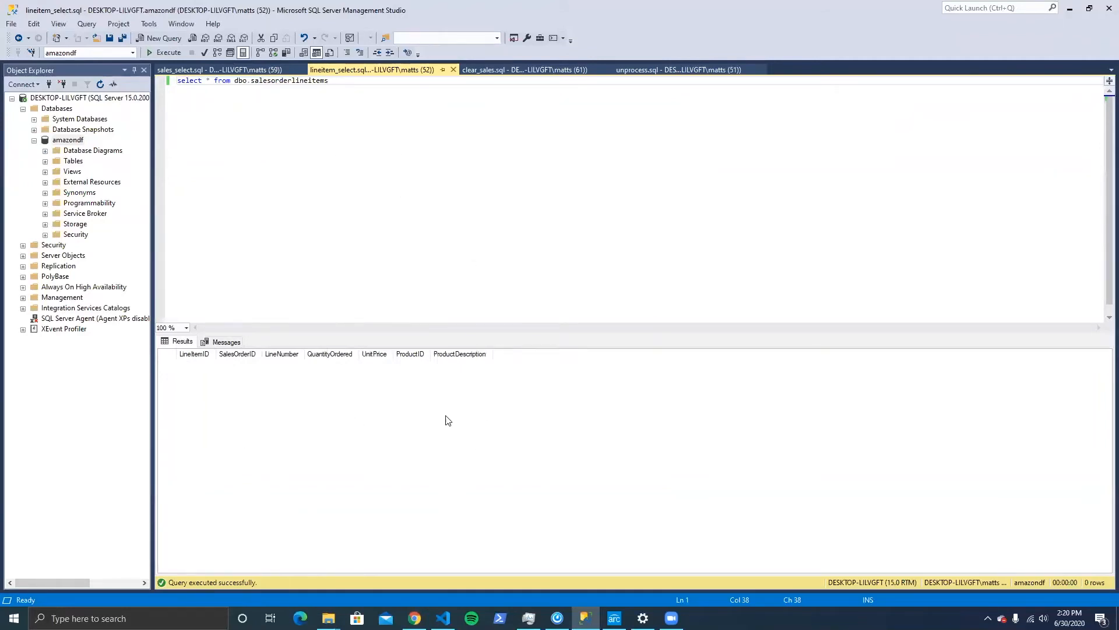
left_click(164, 53)
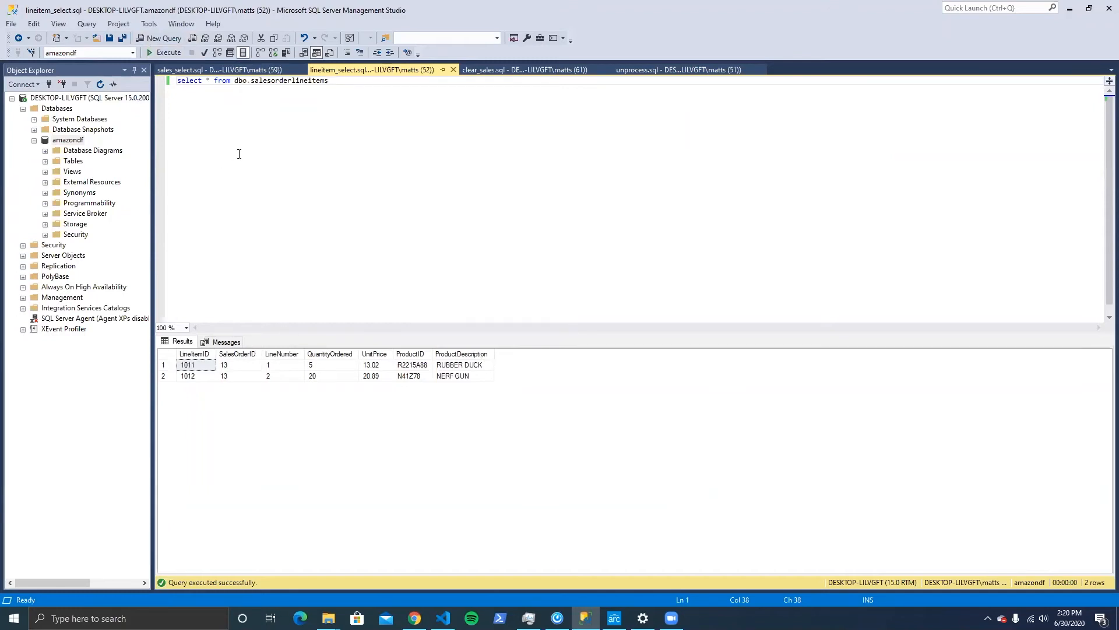
Return to ArcESB in Chrome, open the SQLServer connector's settings and look over the database connectors in the Other category.
left_click(414, 617)
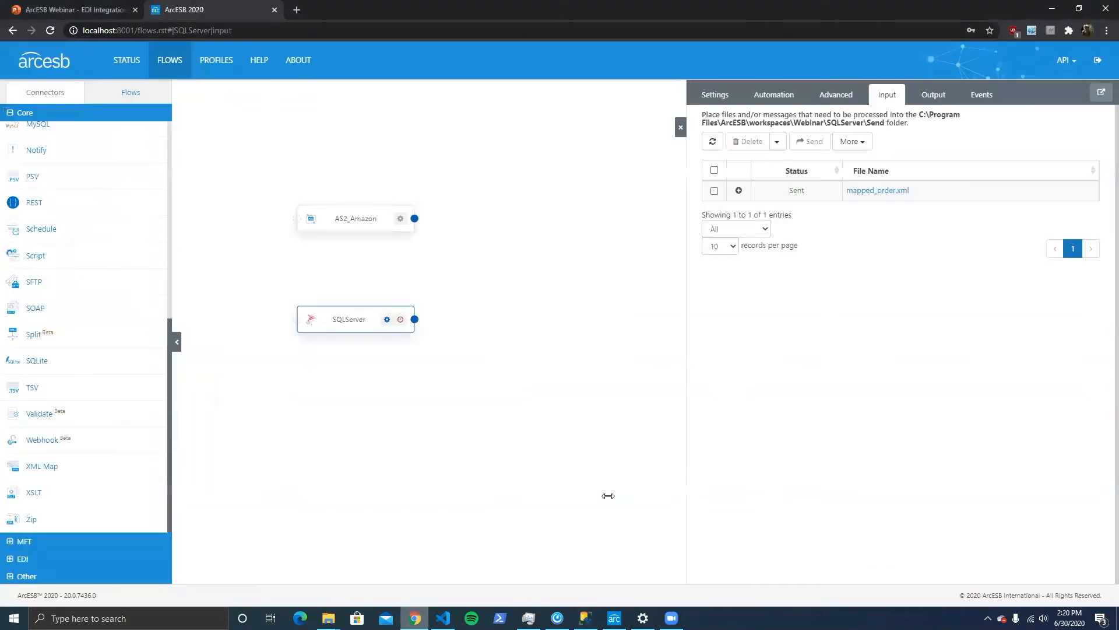
left_click(723, 95)
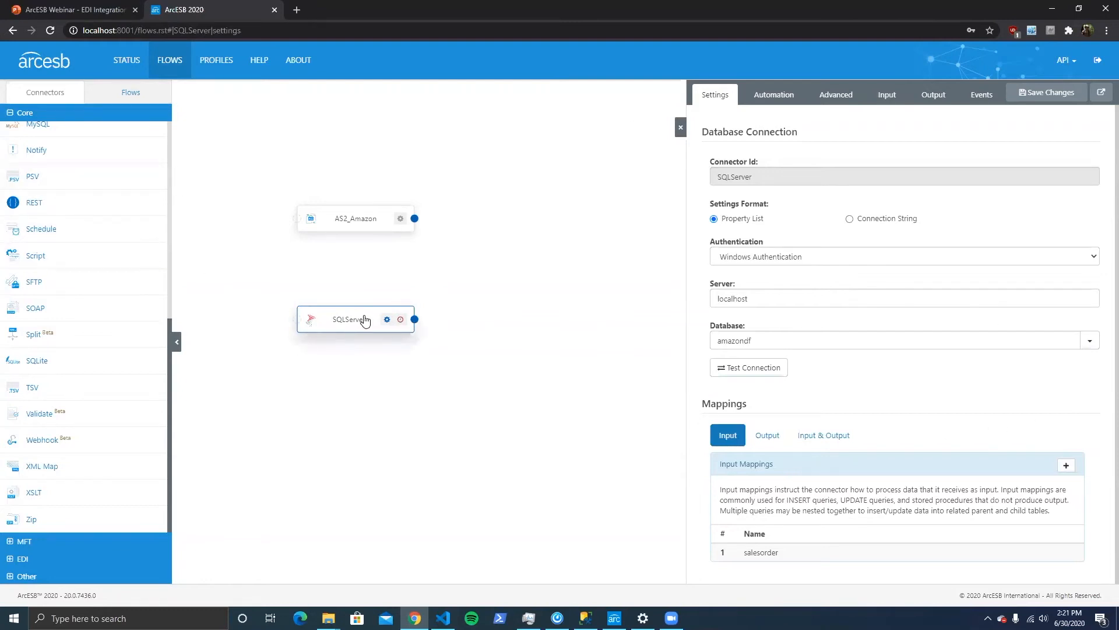
left_click(24, 575)
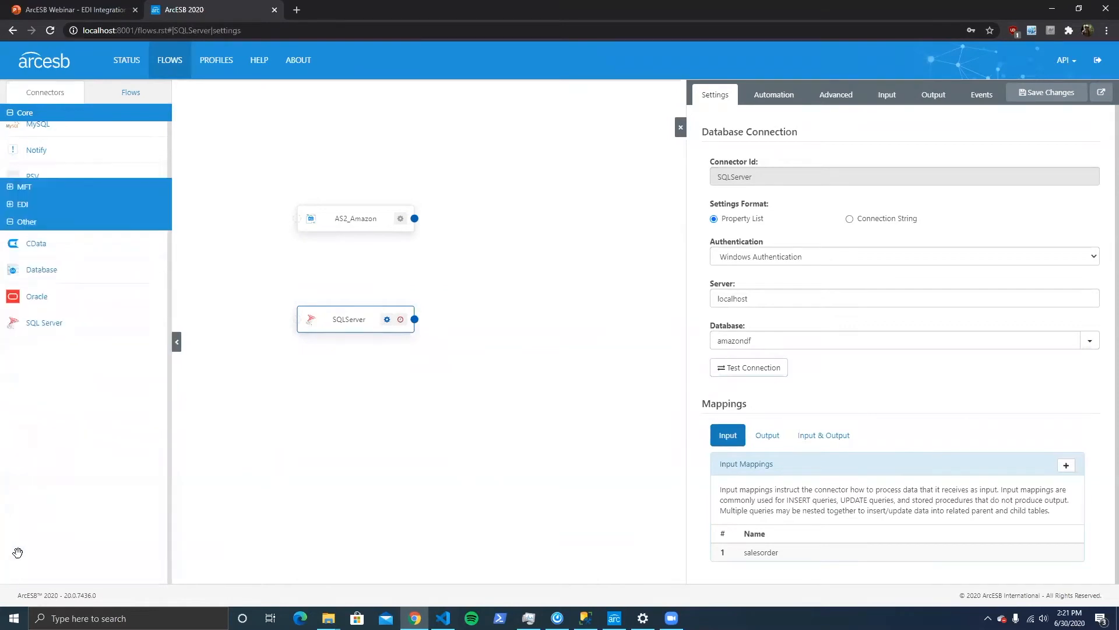
left_click(9, 168)
left_click(19, 113)
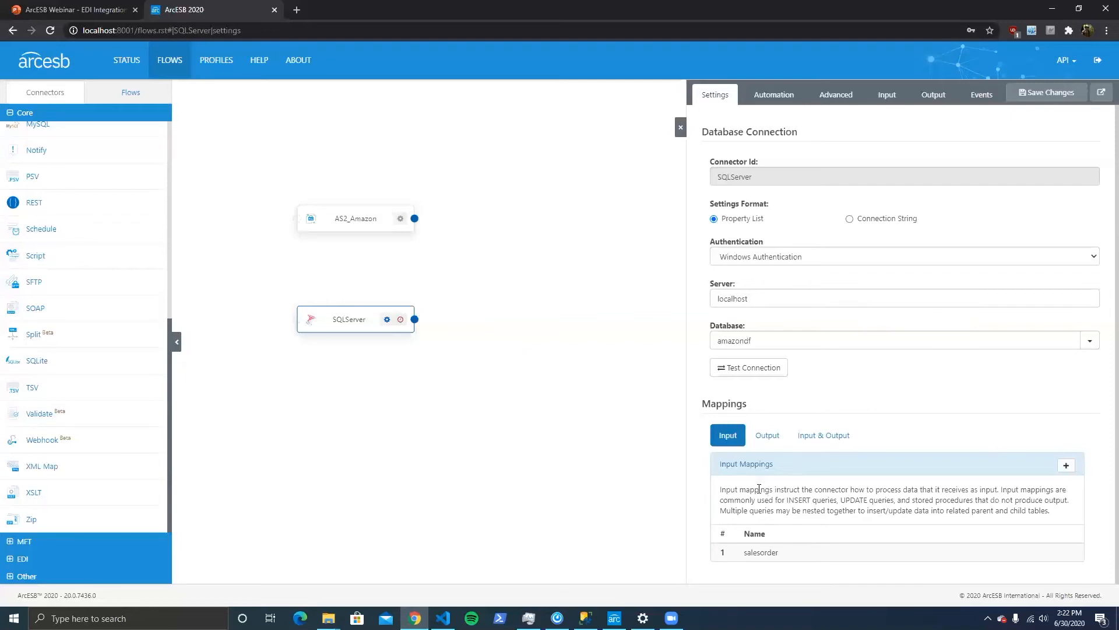
Examine the tables offered for a new input mapping and the existing salesorder mapping's XML, closing both without changes.
left_click(1066, 465)
left_click(1044, 488)
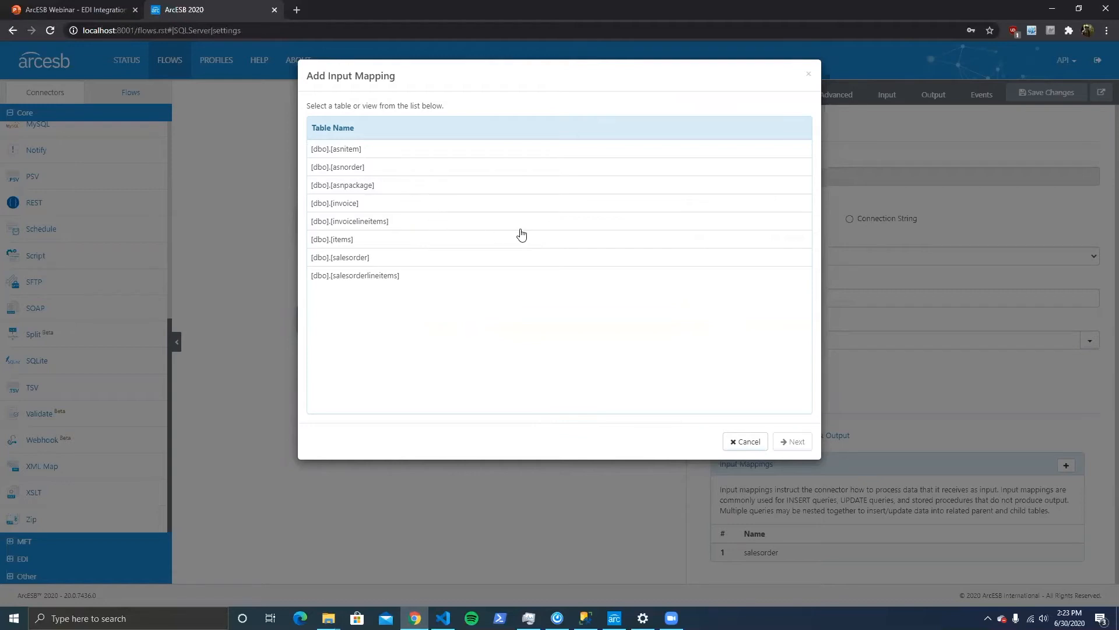
left_click(746, 442)
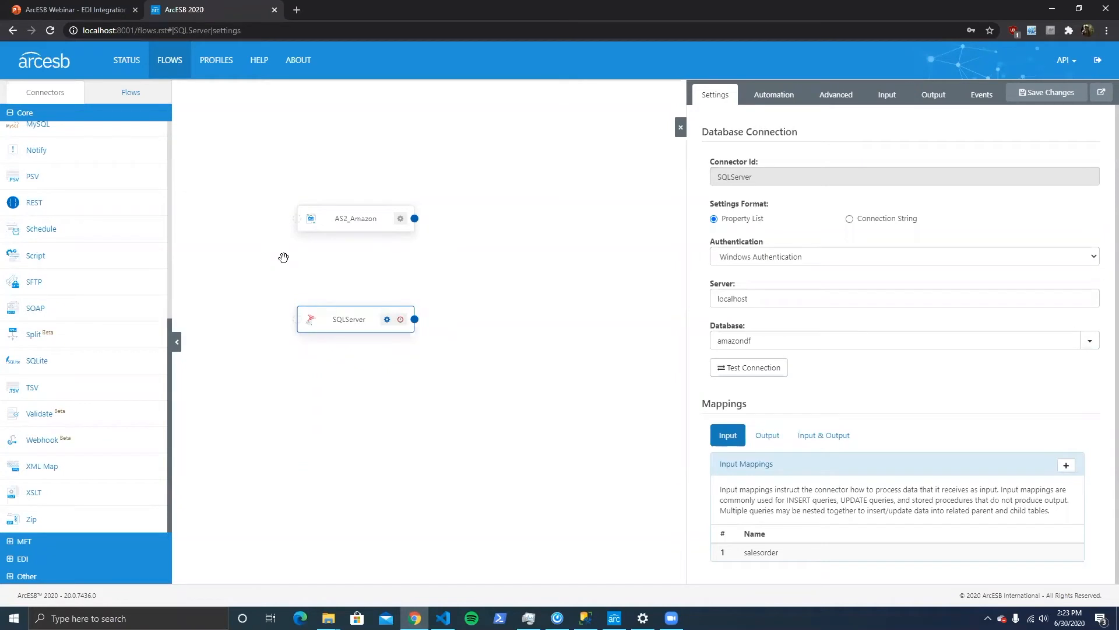
left_click(1062, 552)
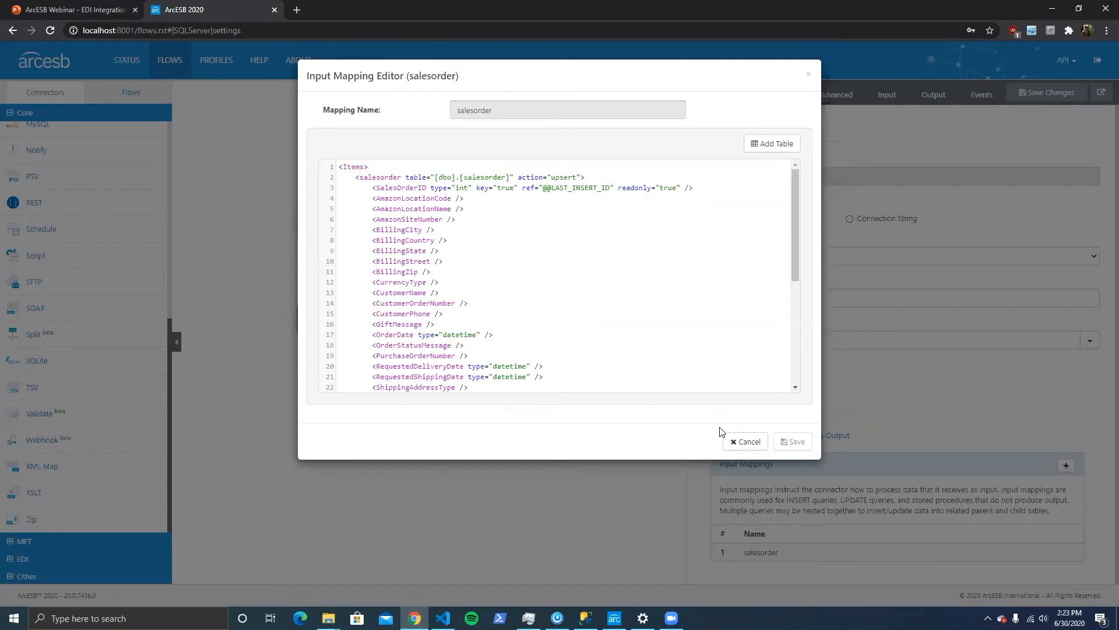
left_click(751, 442)
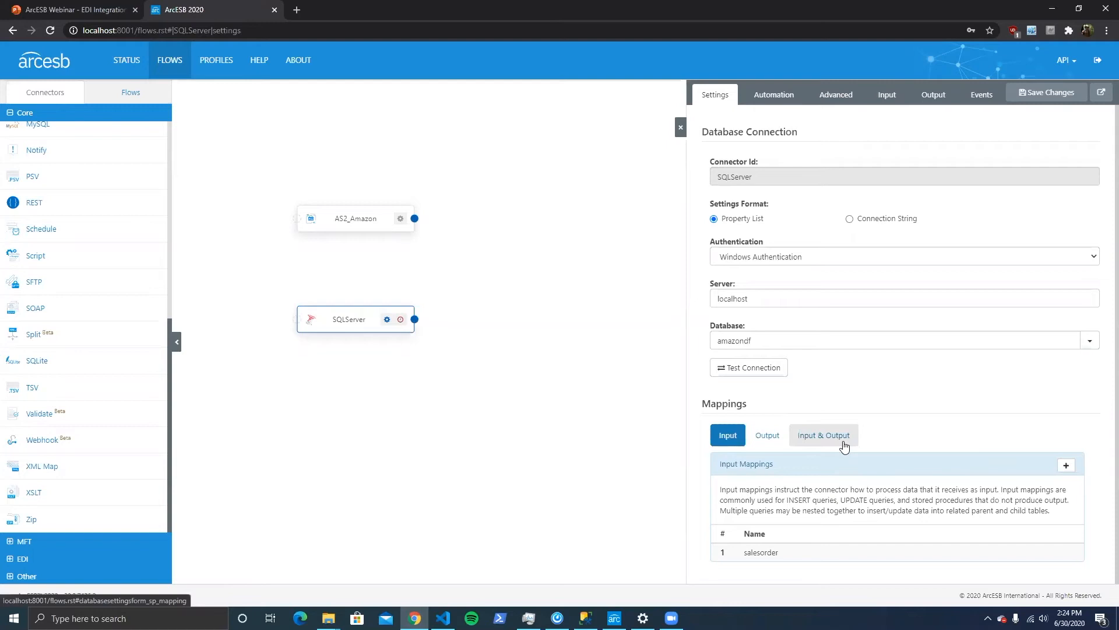
Start a new table-based output mapping on the SQLServer connector using the [dbo].[invoice] table.
left_click(772, 442)
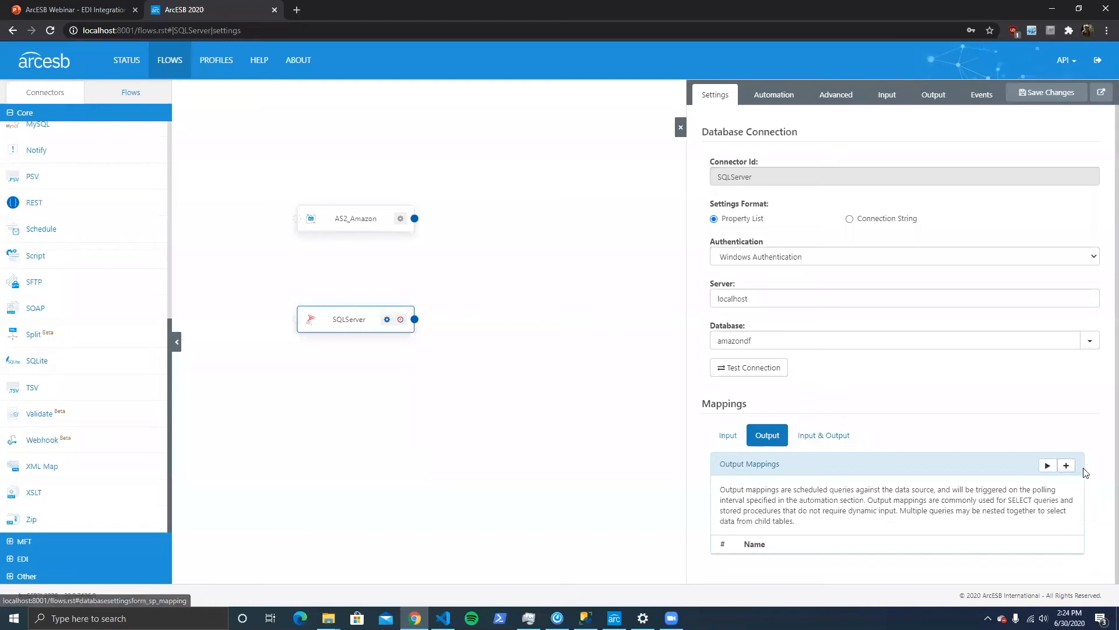
left_click(1066, 465)
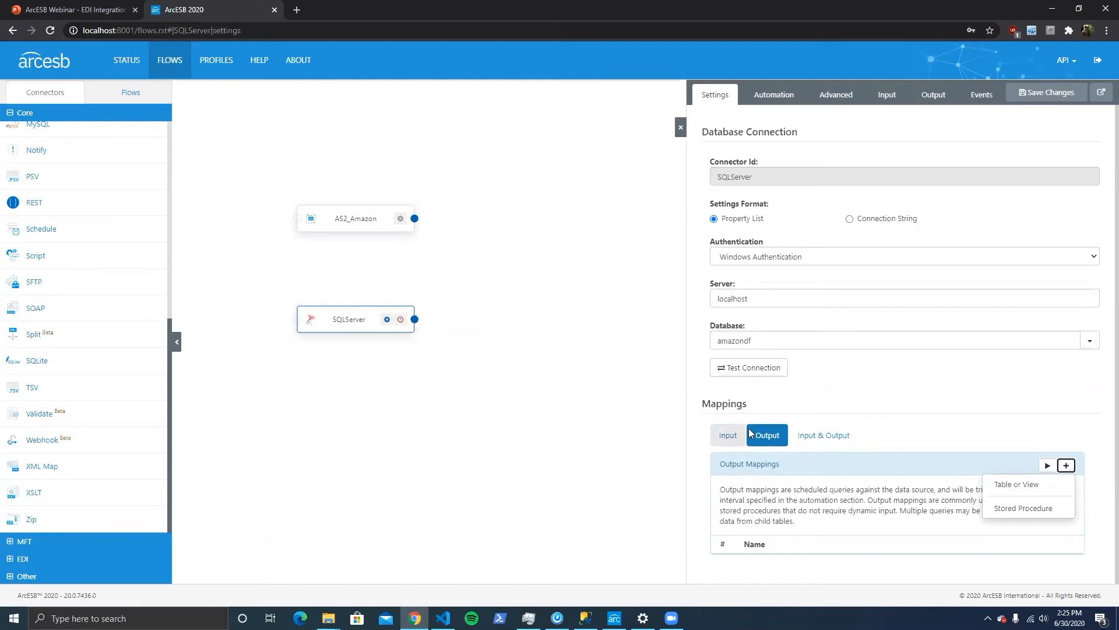
left_click(1010, 485)
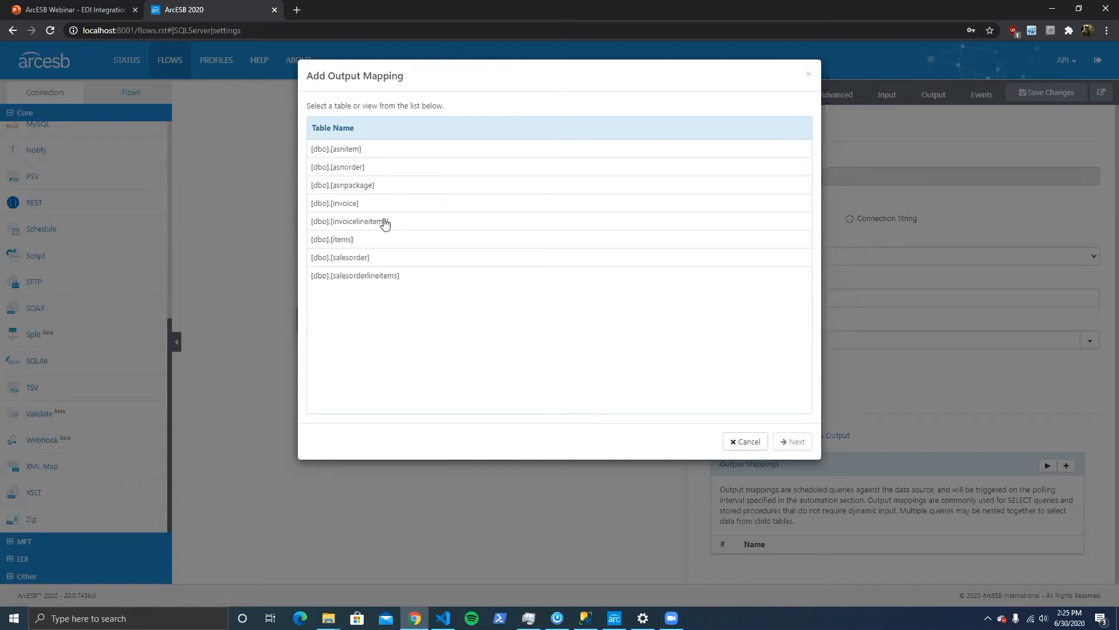
left_click(336, 210)
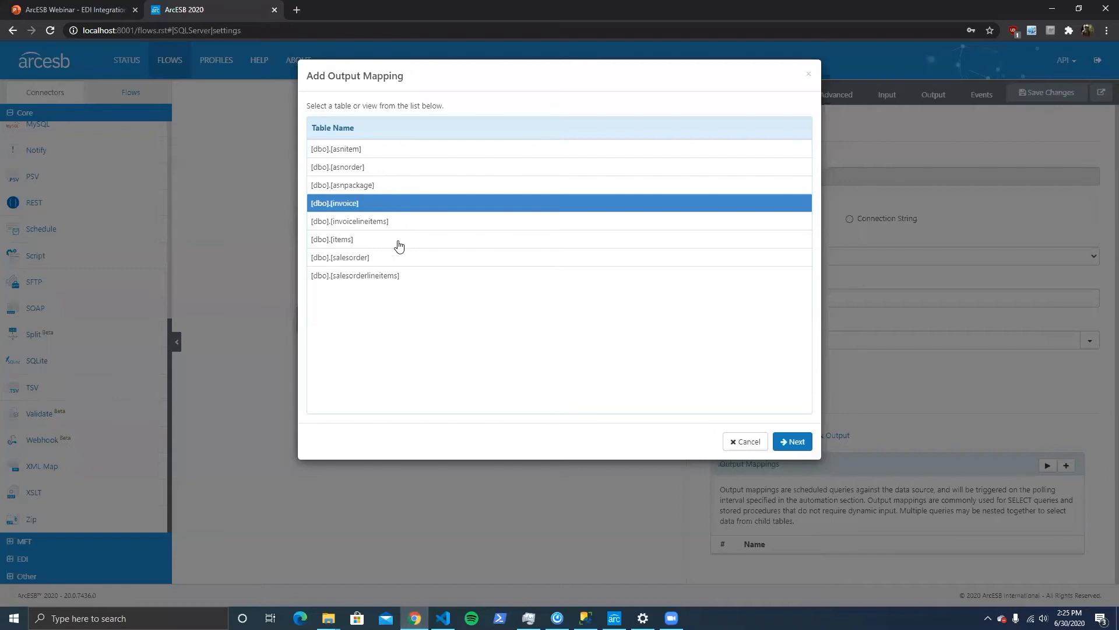
left_click(793, 441)
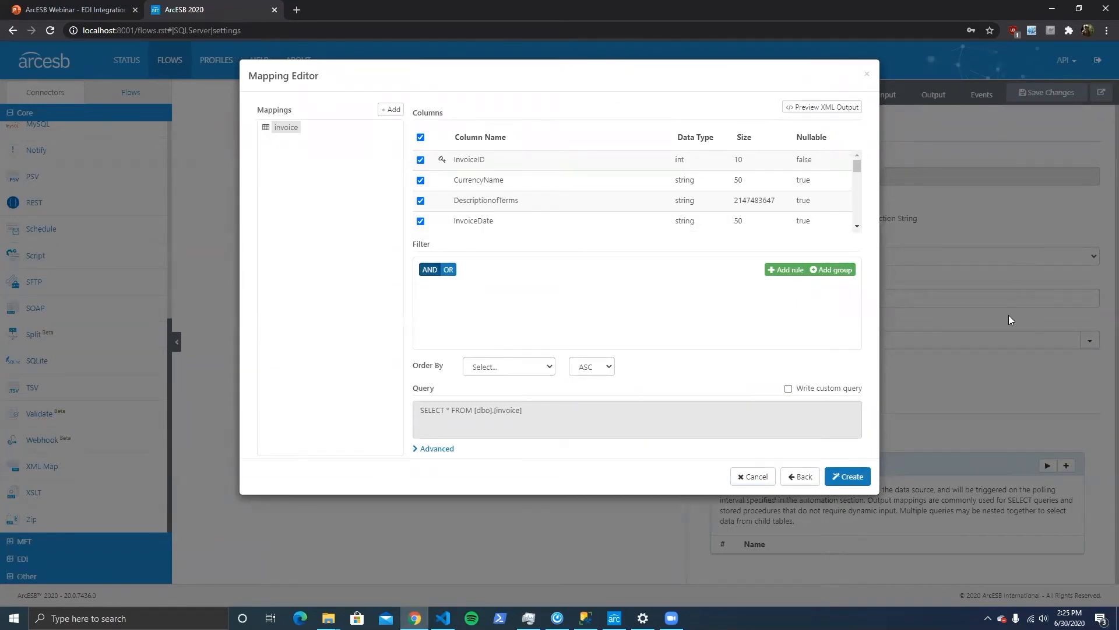
Look through the invoice mapping's columns and try out excluding CurrencyName, ending with it included.
scroll(430, 175, "down", 5)
scroll(442, 191, "up", 5)
left_click(420, 180)
left_click(420, 180)
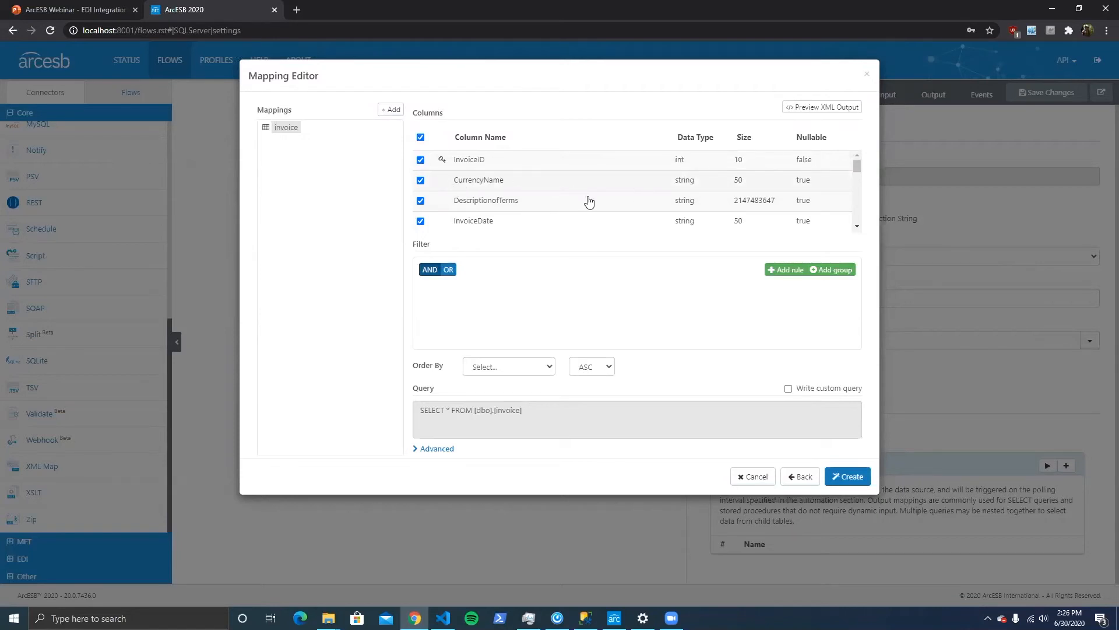
Try a filter rule on the invoice mapping where CurrencyName is equal to USD.
left_click(793, 278)
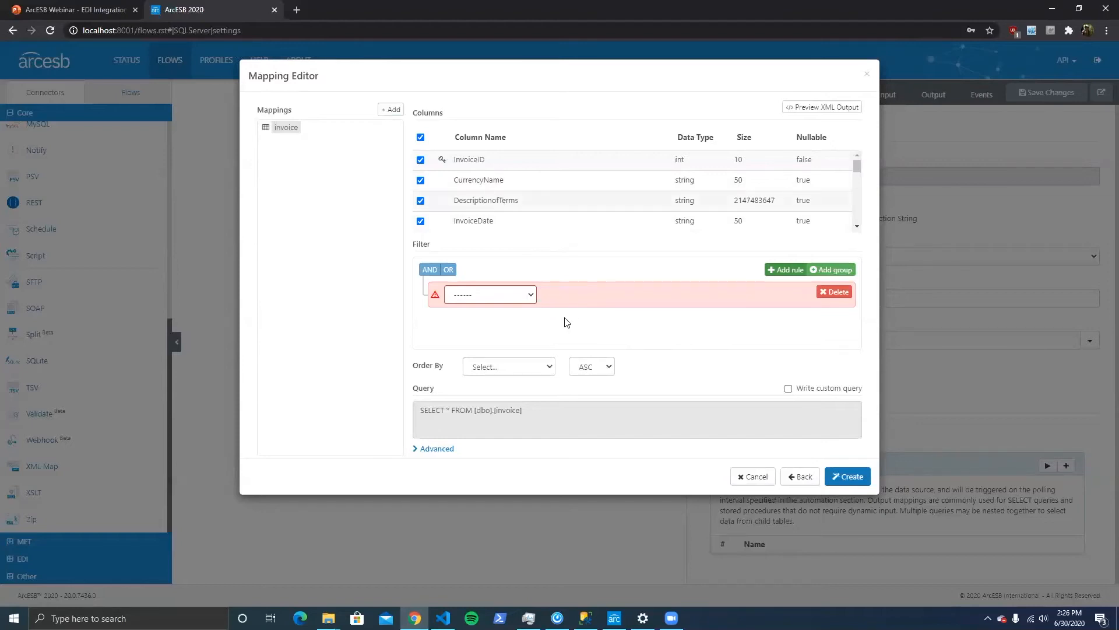
left_click(532, 297)
left_click(520, 331)
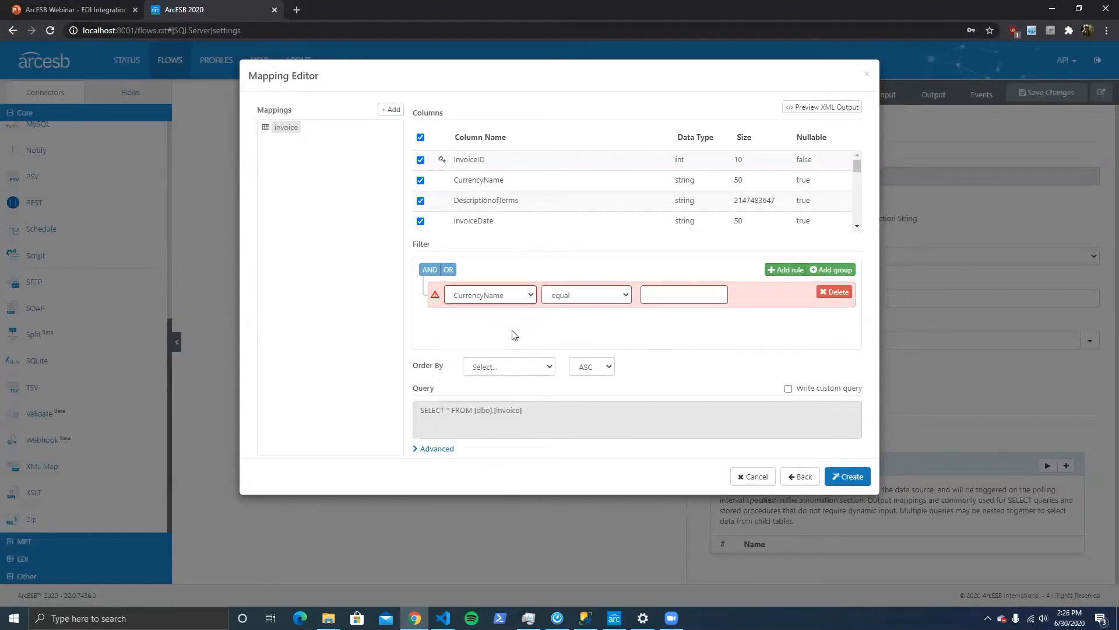
left_click(709, 298)
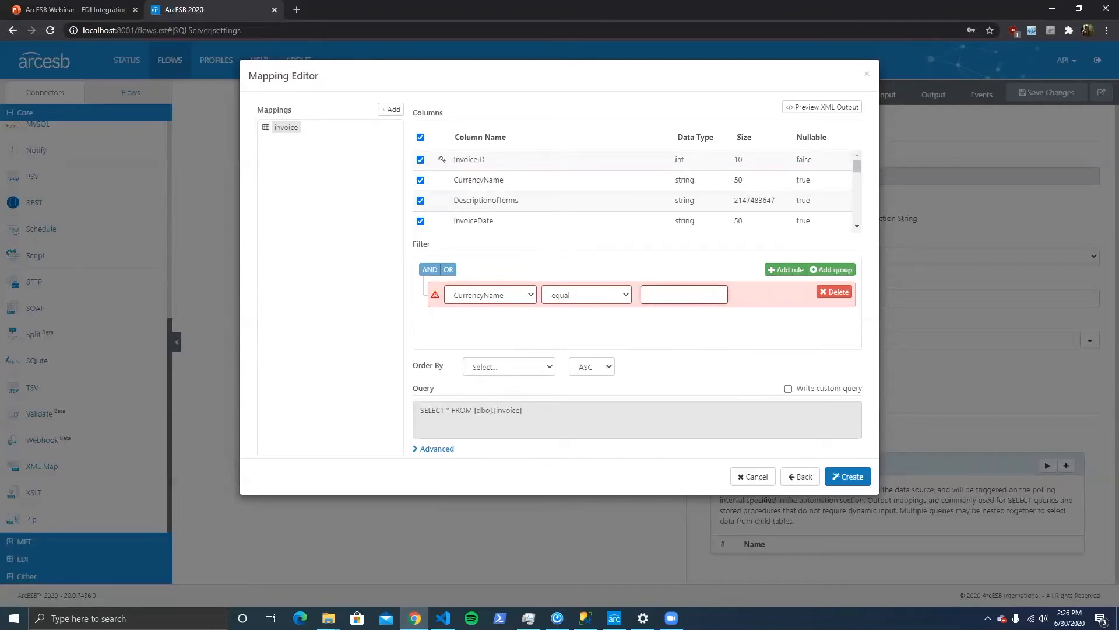
type("USD")
left_click(732, 331)
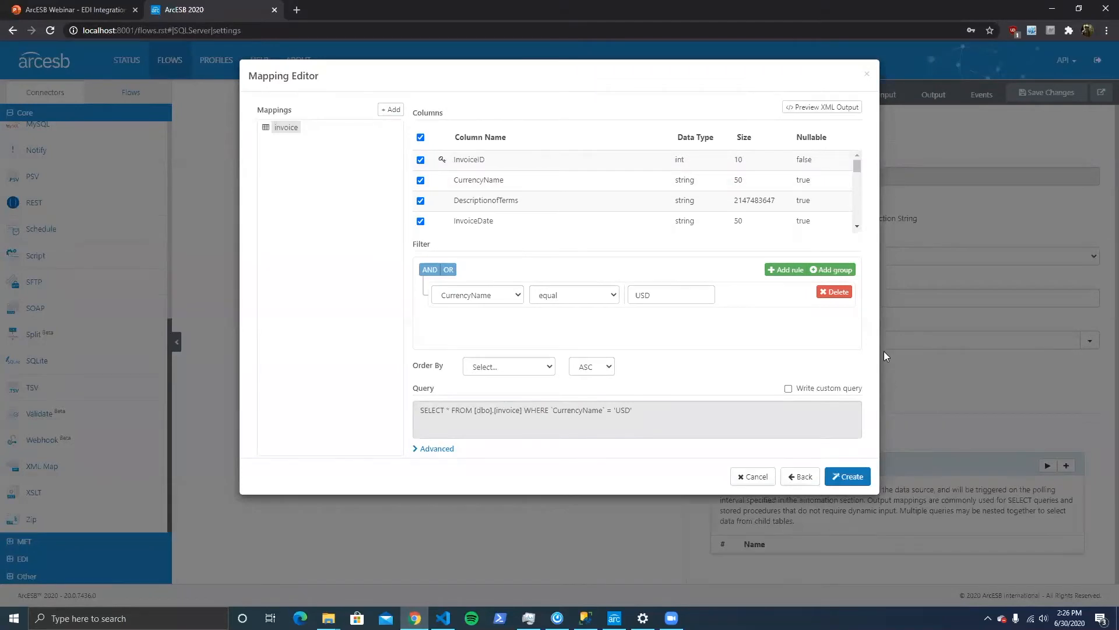
Try out the custom query option, switch it off again and delete the CurrencyName filter rule.
left_click(788, 388)
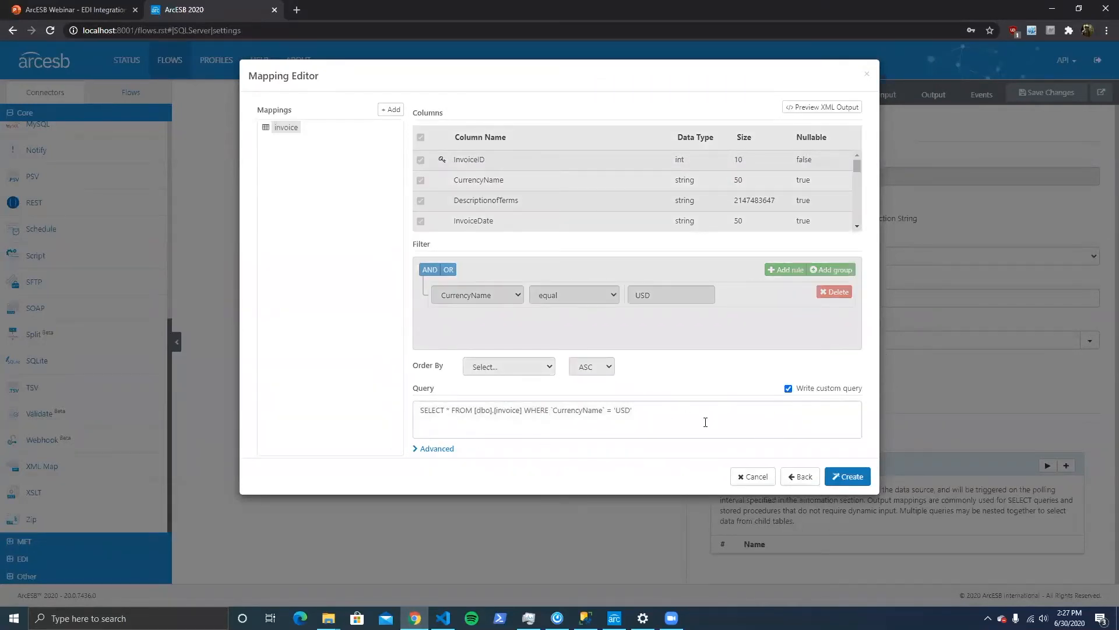
left_click(789, 388)
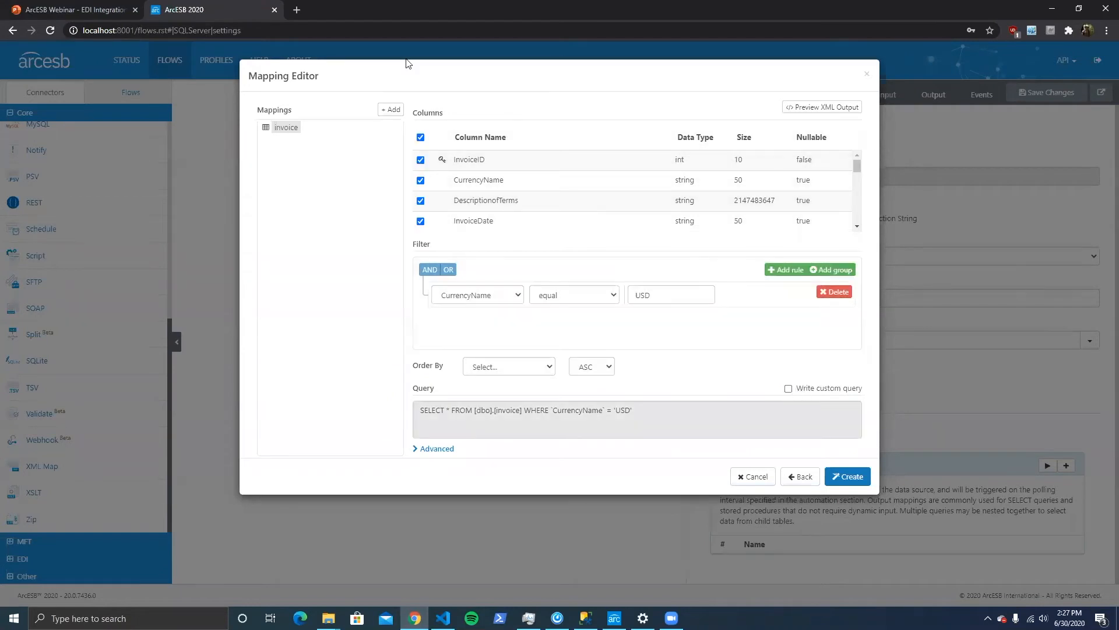
left_click(838, 293)
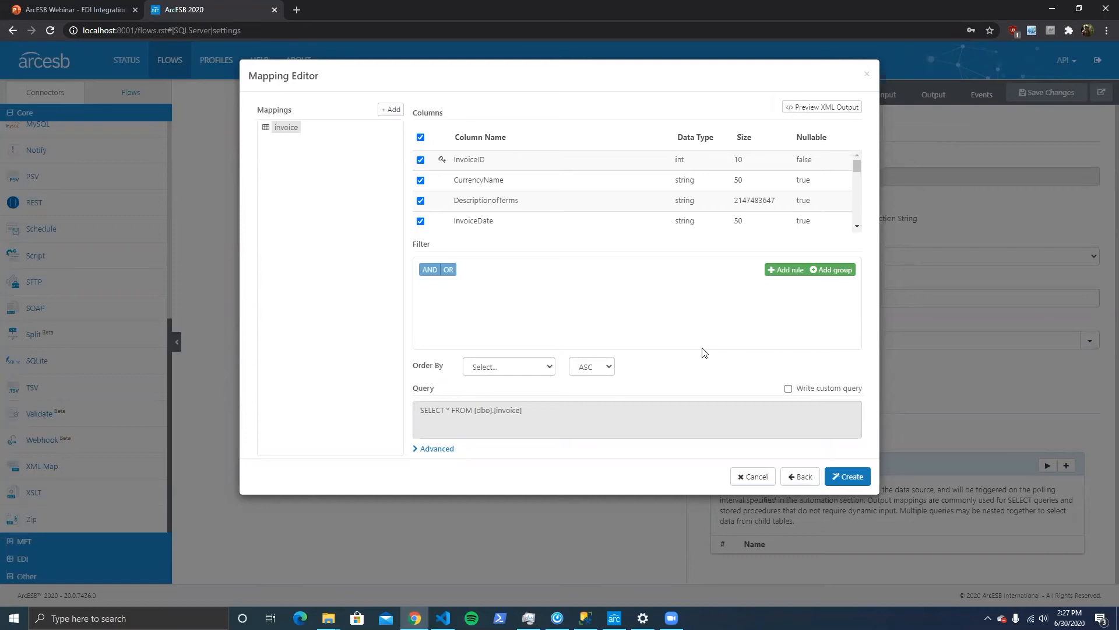
Try ordering the invoice mapping by DescriptionofTerms, then clear the ordering column again.
left_click(546, 368)
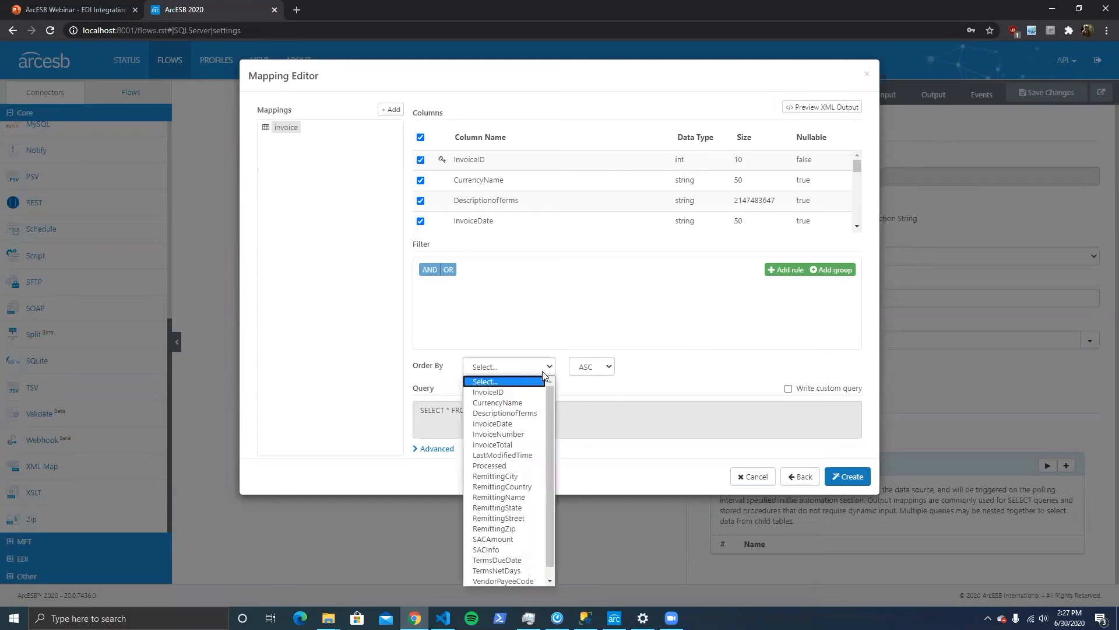
key("Up")
key("Up")
key("Up")
key("Up")
key("Up")
key("Up")
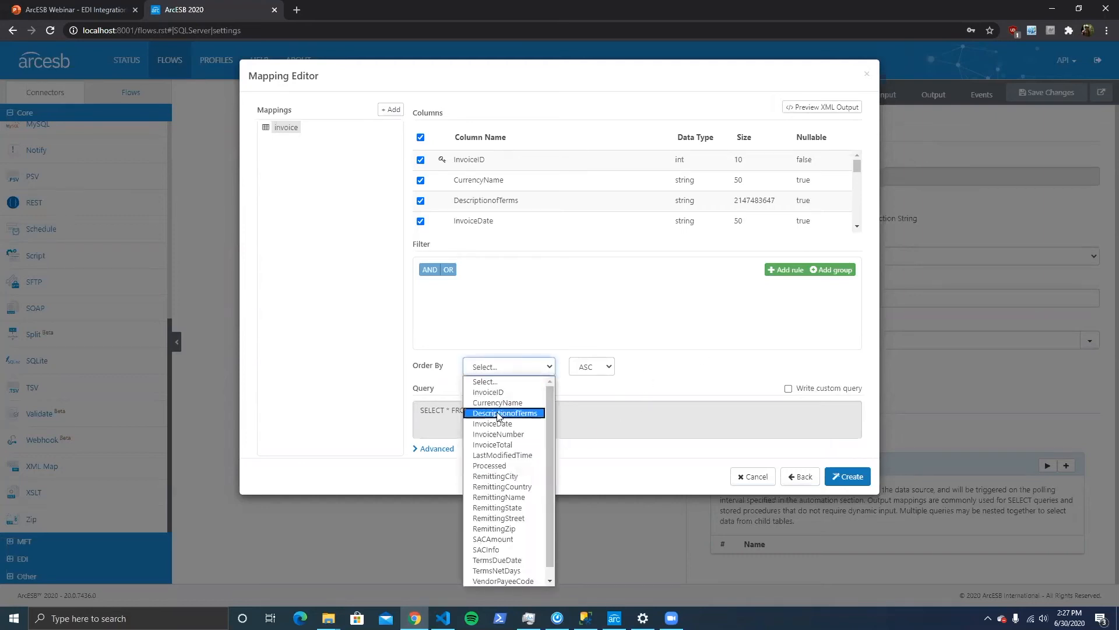
key("Return")
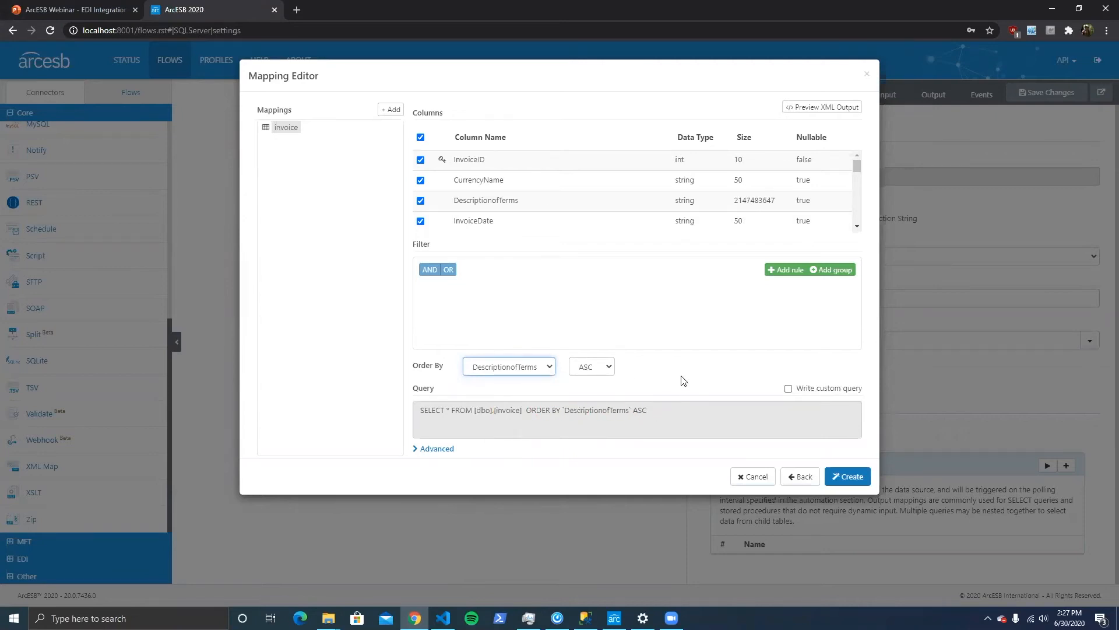
left_click(525, 368)
left_click(527, 381)
left_click(736, 376)
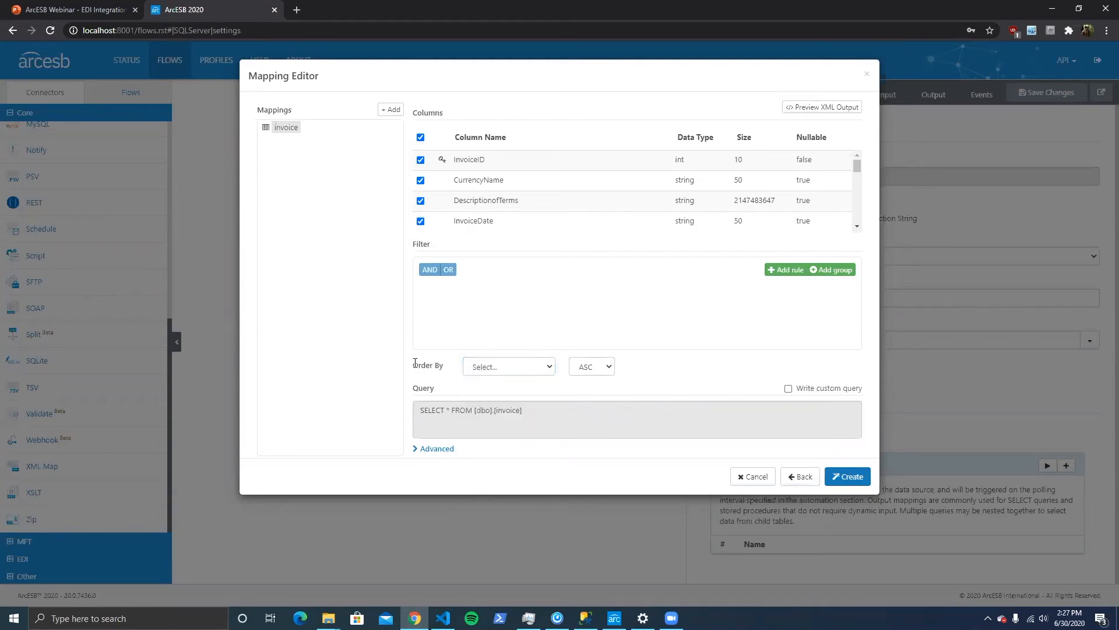
Show the advanced options and try LastModifiedTime as the column for processing new or changed records, then switch that option off.
left_click(417, 448)
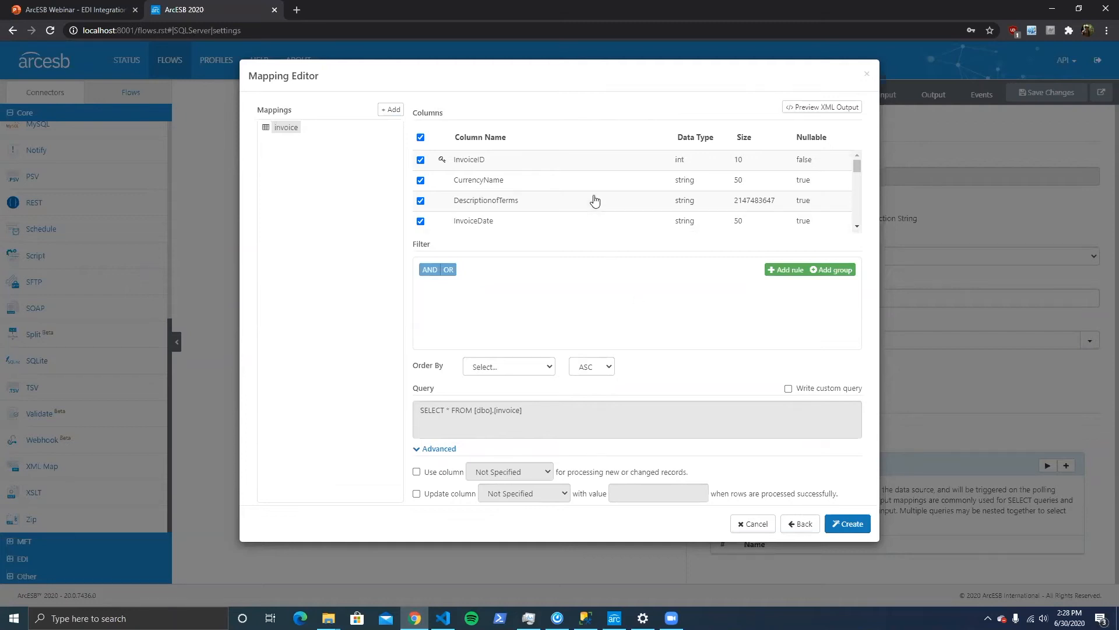
scroll(590, 200, "down", 1)
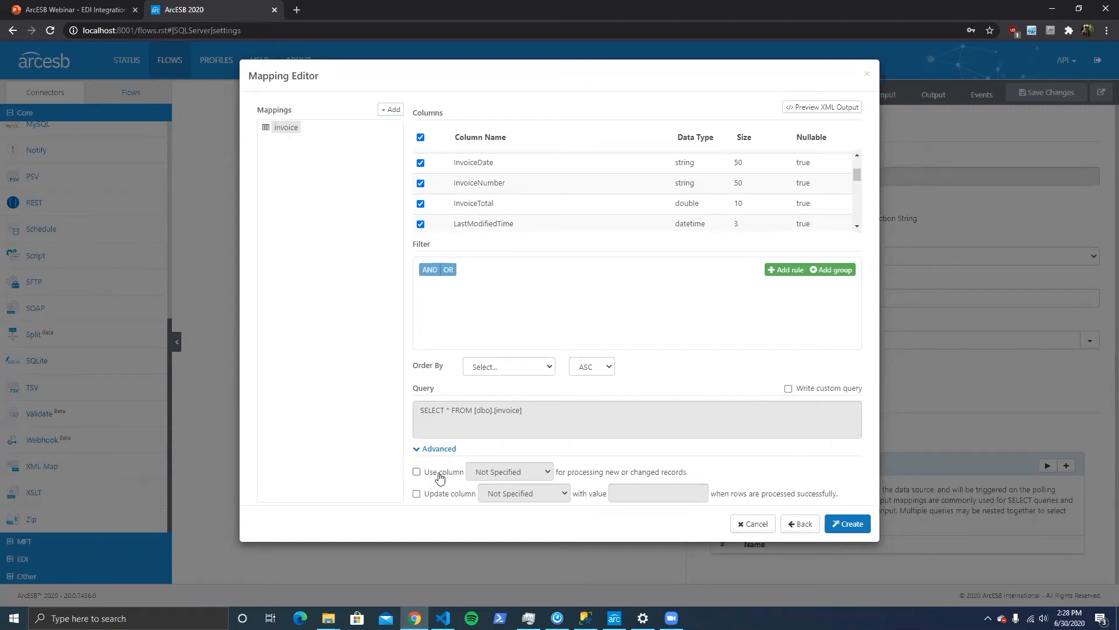
left_click(417, 472)
left_click(547, 474)
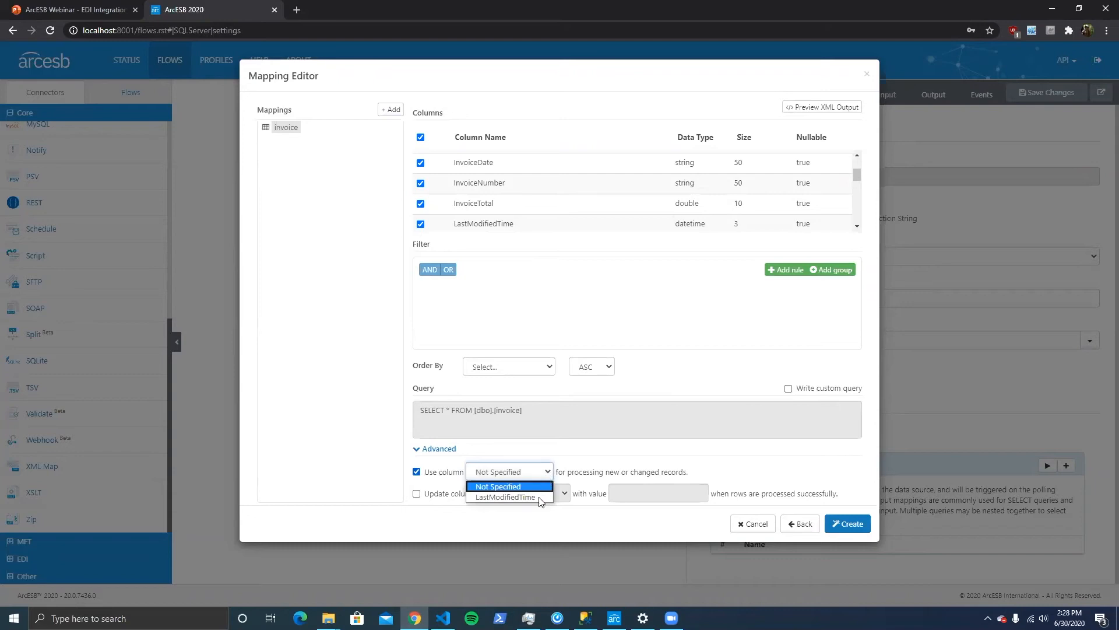
left_click(537, 497)
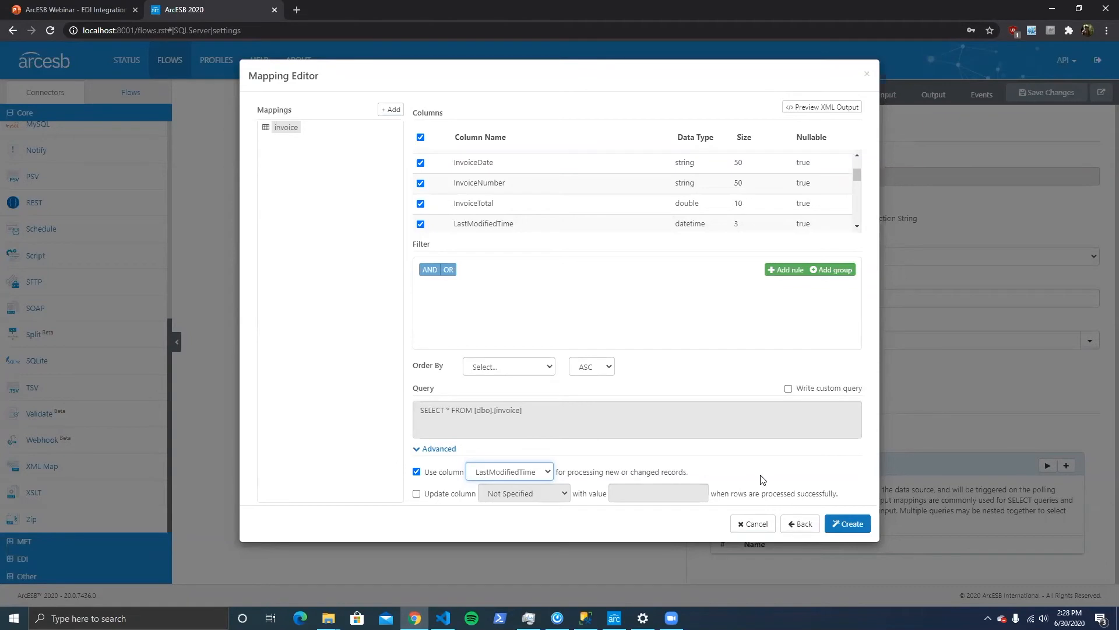
left_click(416, 472)
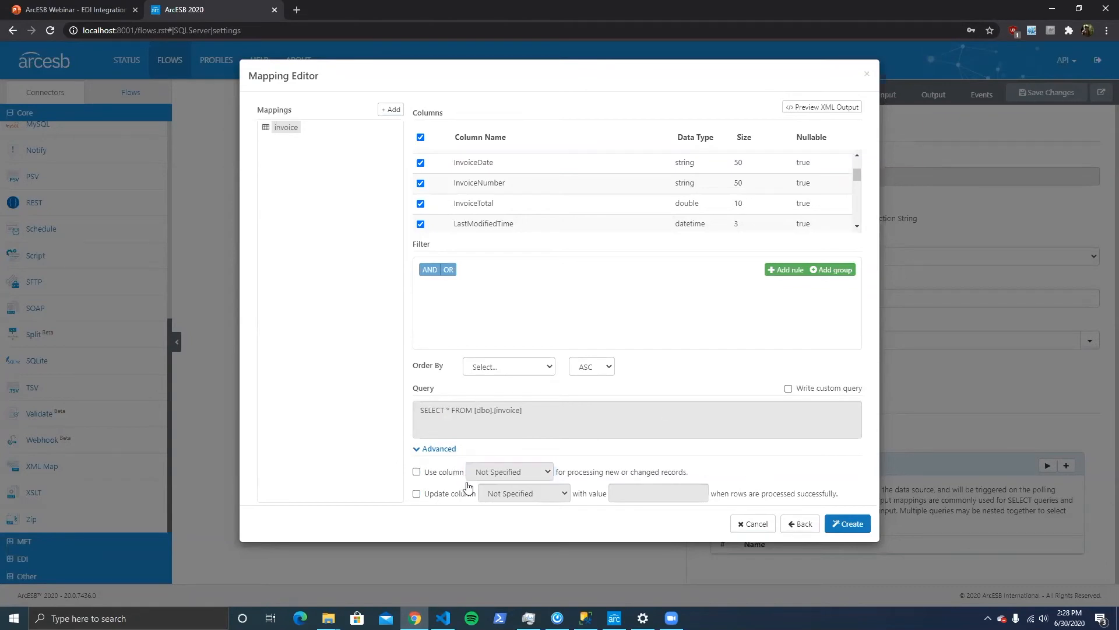
Enable updating a column on successfully processed rows and add an invoice filter rule where Processed is equal to 0.
left_click(417, 494)
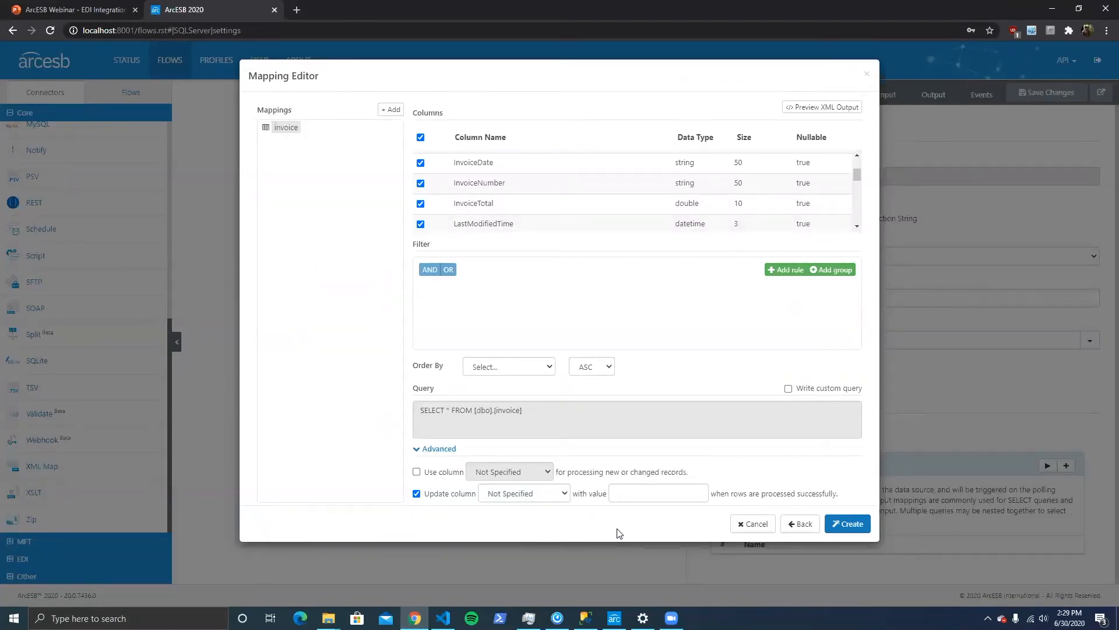
left_click(784, 271)
left_click(523, 295)
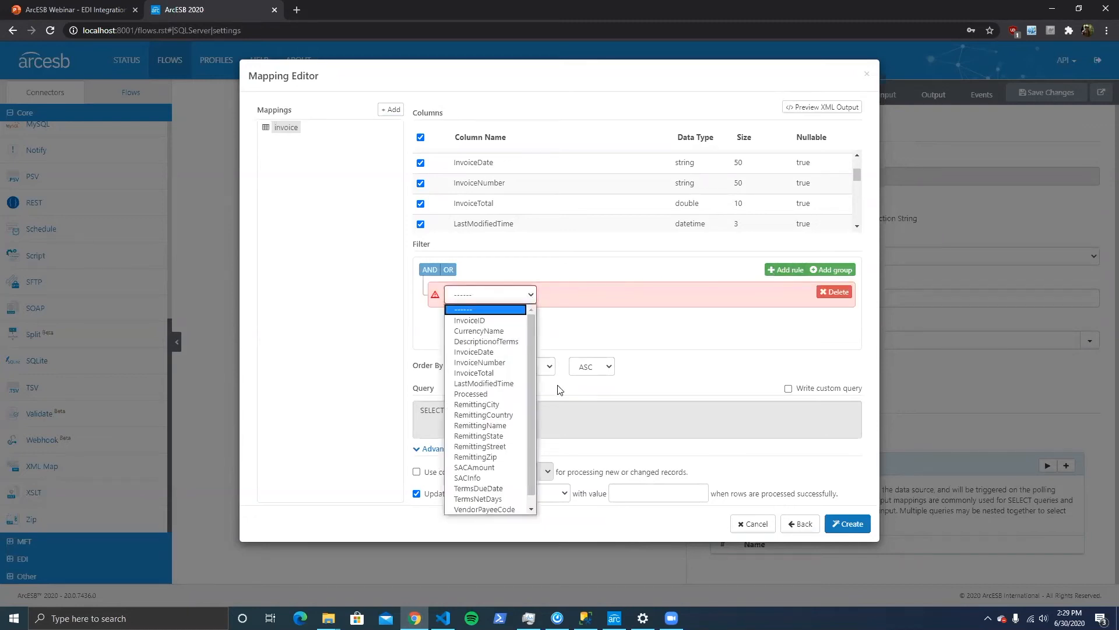
left_click(519, 394)
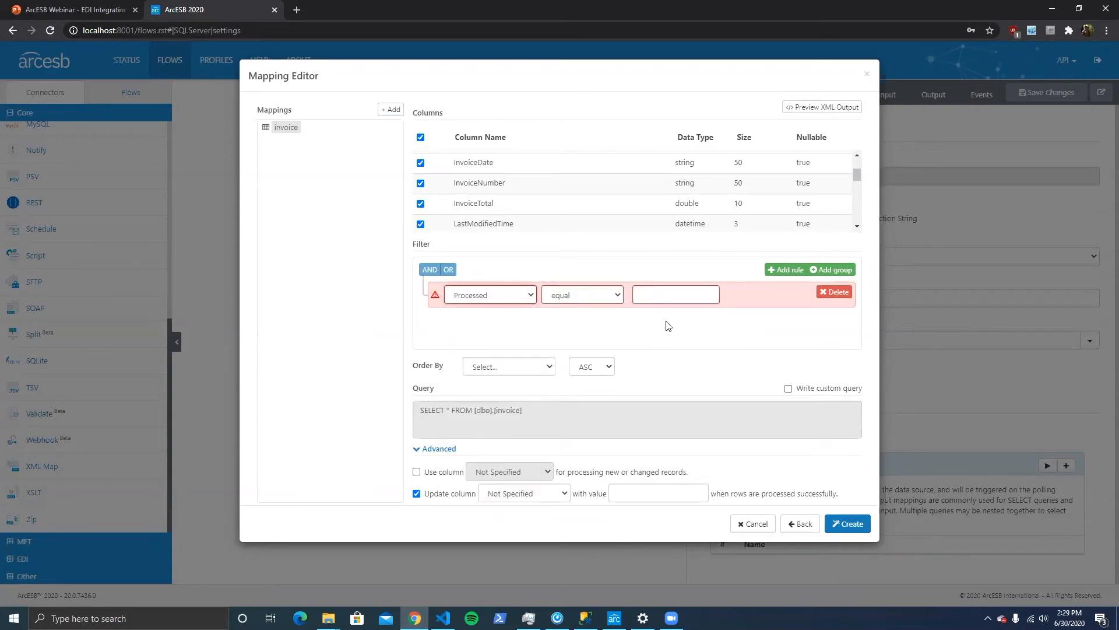
left_click(669, 293)
type("0")
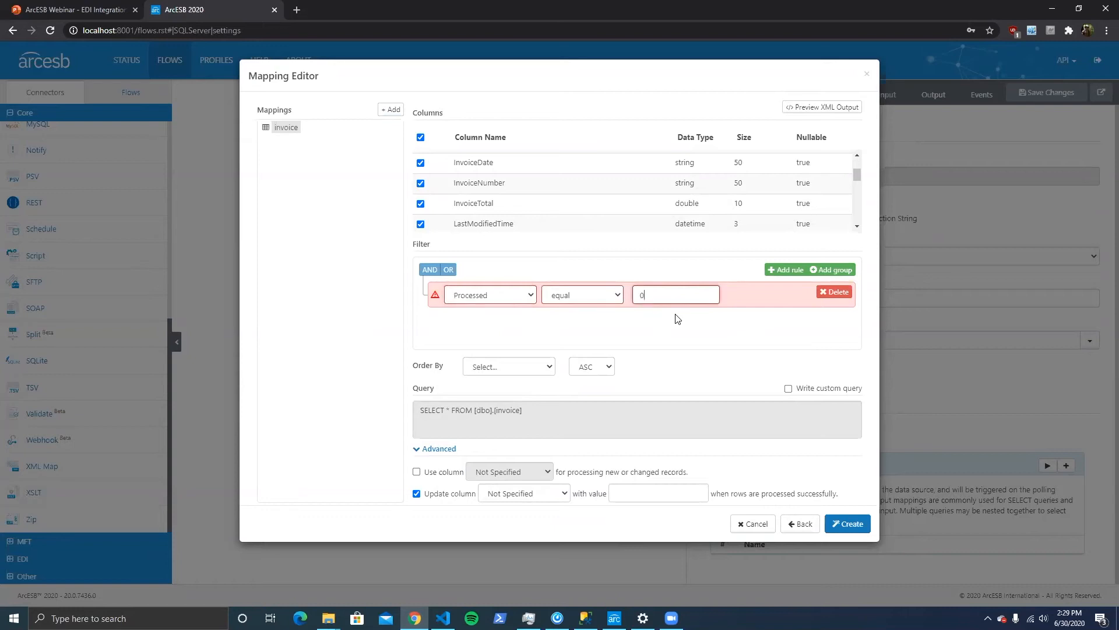
left_click(850, 364)
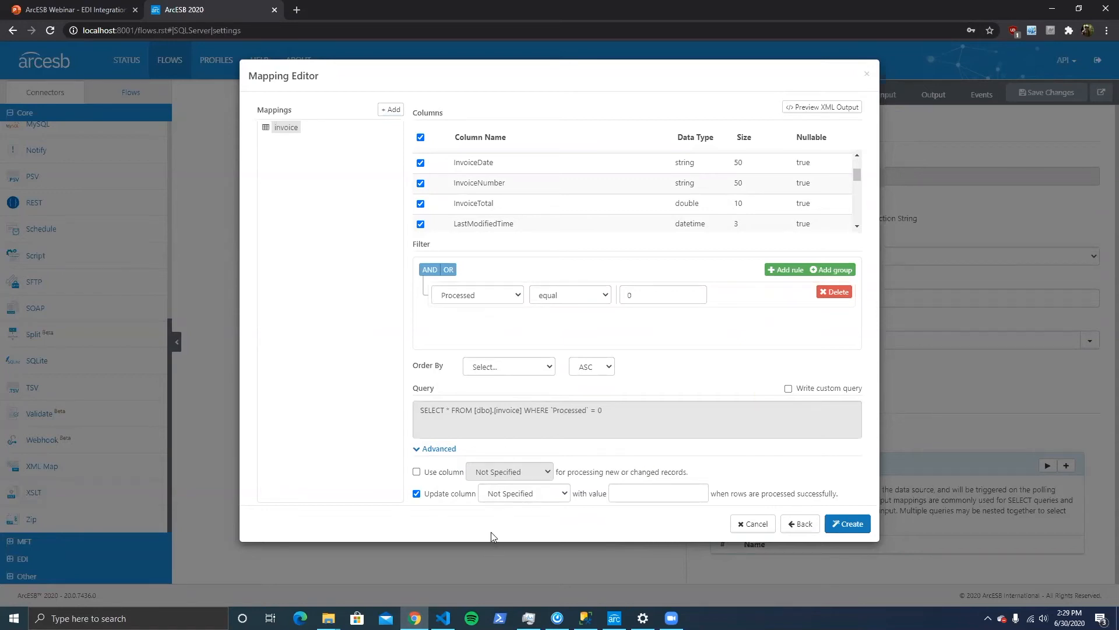
Set the Processed column to update with value 1 when rows are processed successfully.
left_click(566, 493)
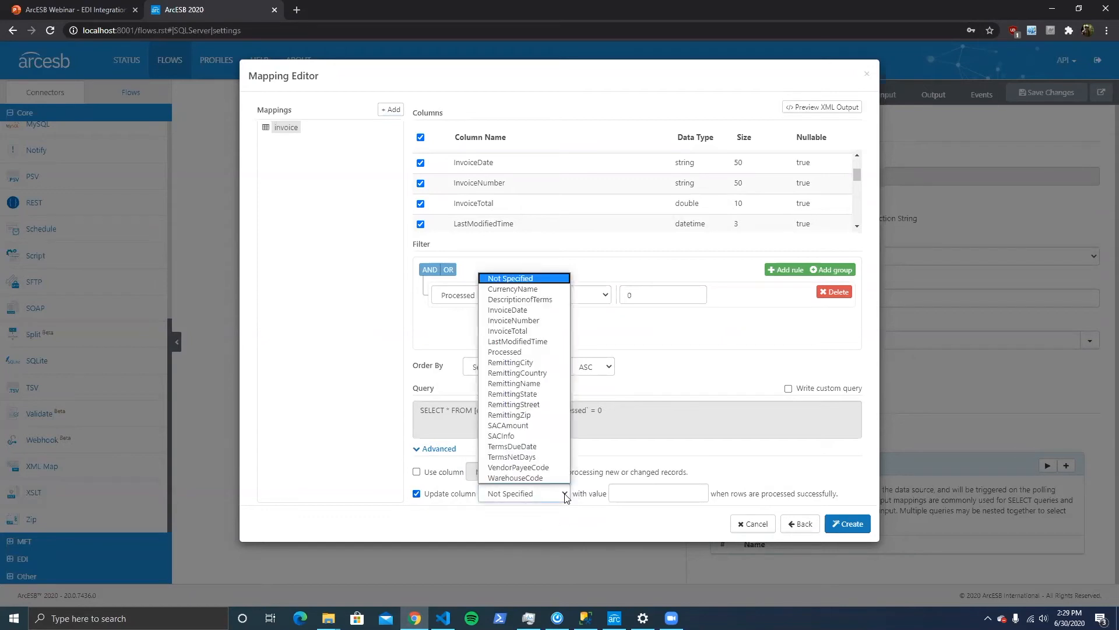
left_click(540, 352)
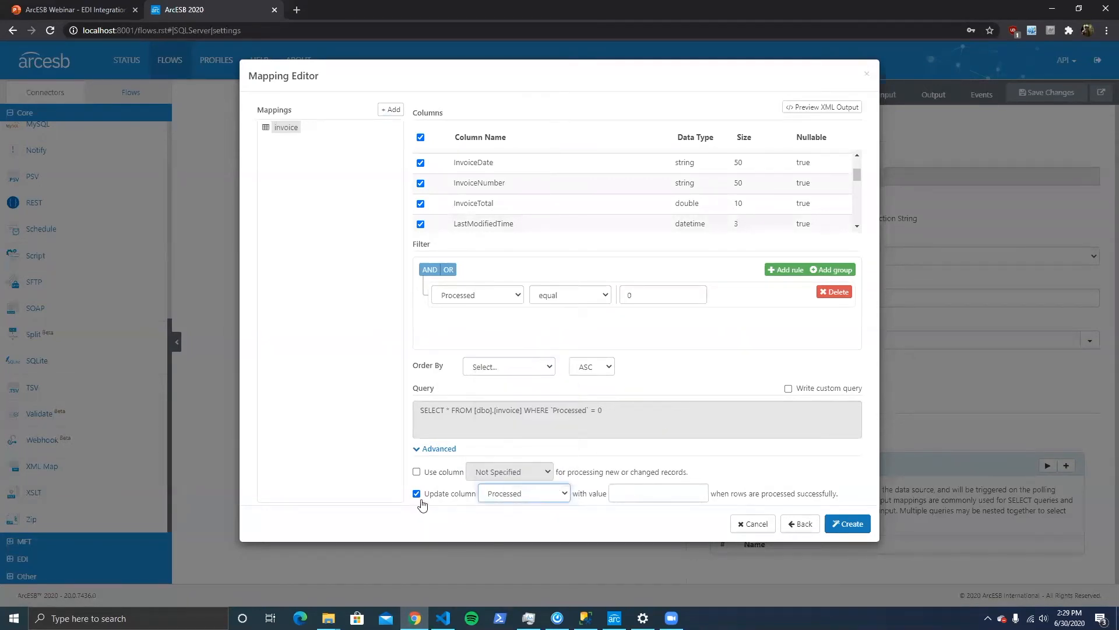
left_click(658, 494)
type("1")
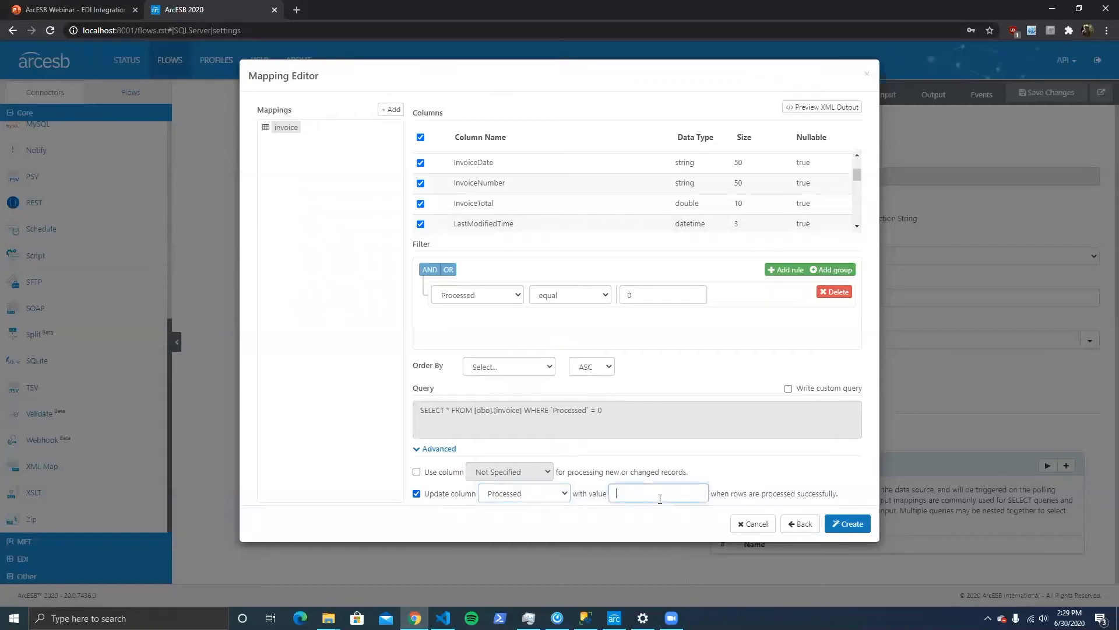
left_click(777, 454)
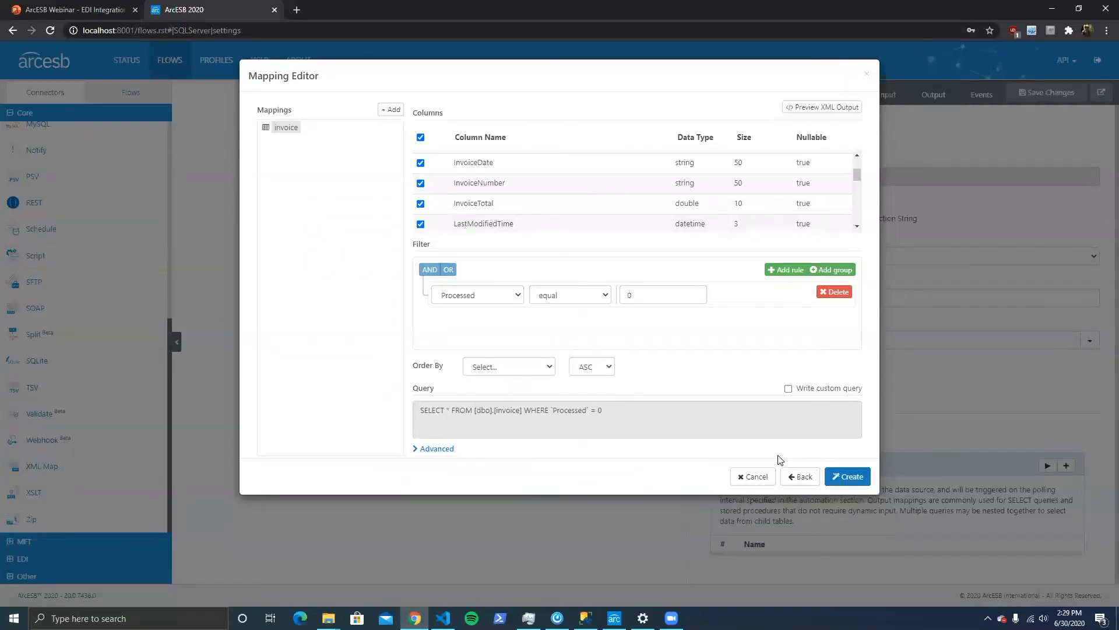
left_click(453, 448)
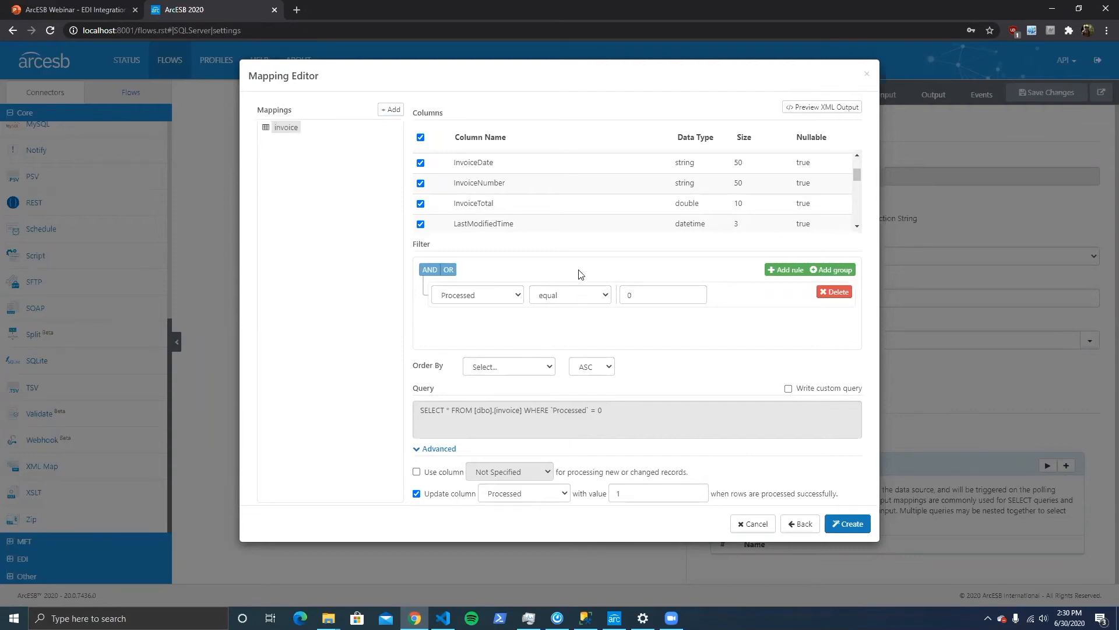
Add the [dbo].[invoicelineitems] table beneath invoice and compare the two tables' settings, ending on invoicelineitems.
left_click(392, 110)
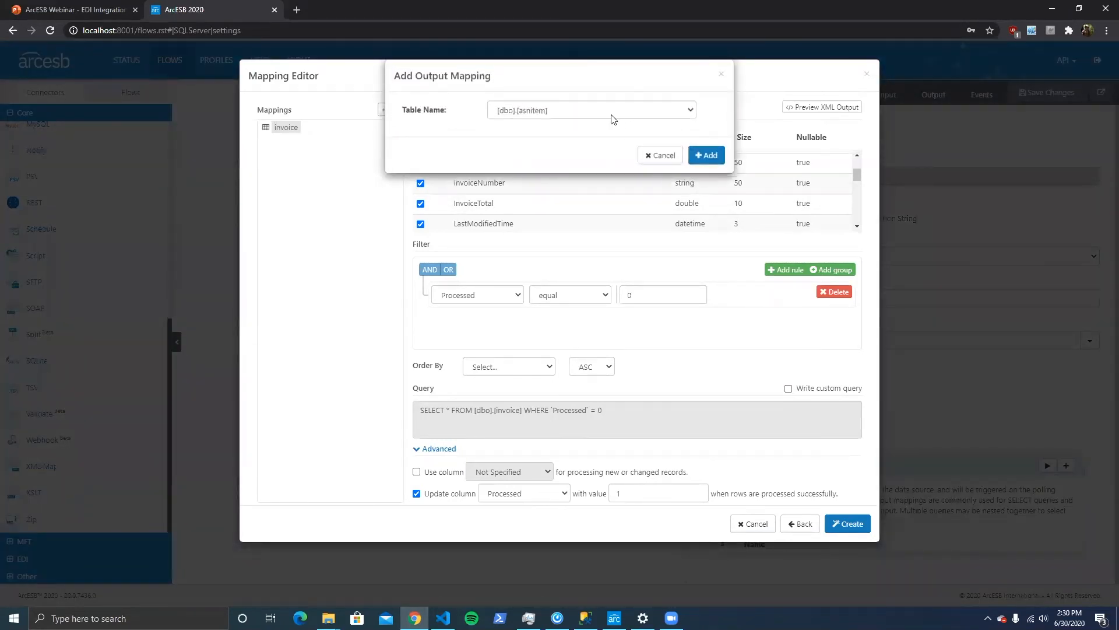
left_click(611, 116)
left_click(591, 168)
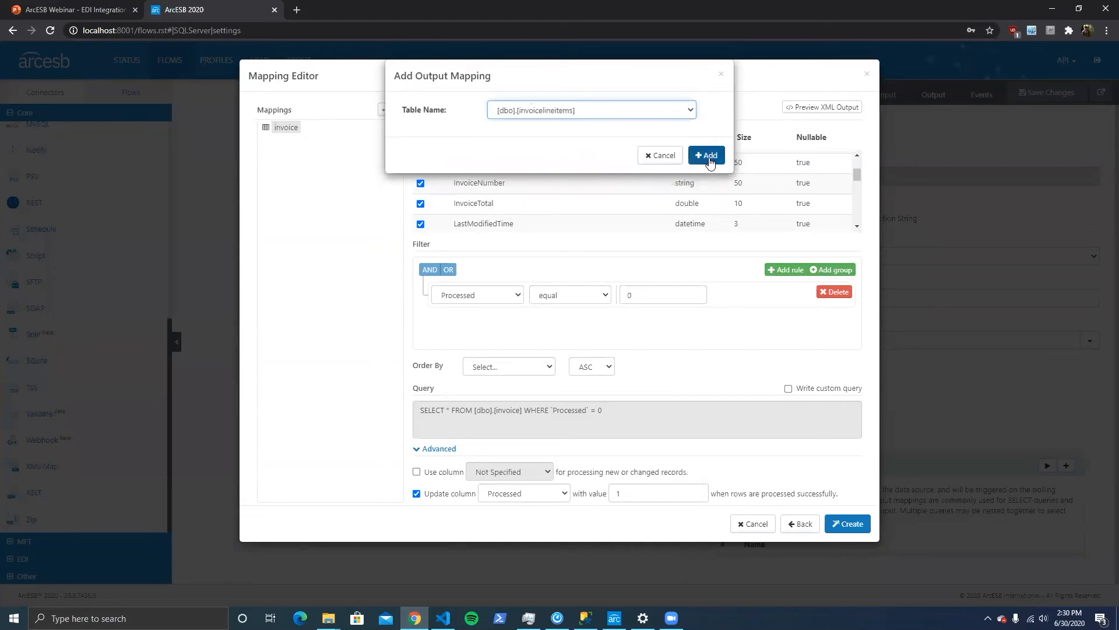
left_click(708, 155)
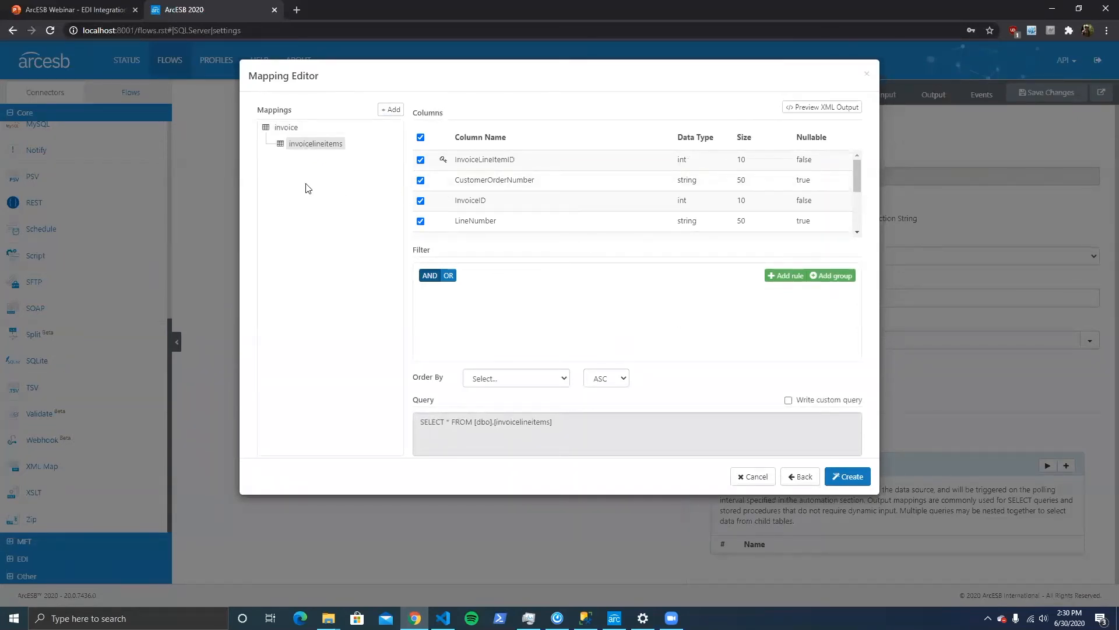
left_click(286, 128)
left_click(327, 146)
left_click(289, 129)
left_click(315, 146)
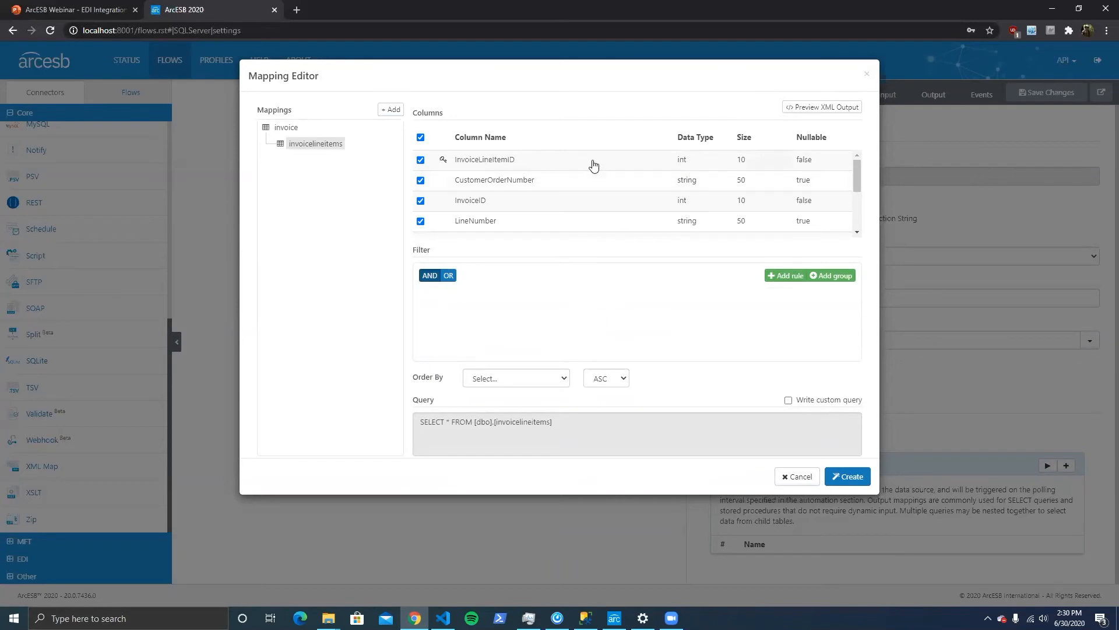
Add a filter rule on invoicelineitems where InvoiceID is equal to a reference to the parent invoice's InvoiceID.
mouse_move(335, 153)
left_click(793, 281)
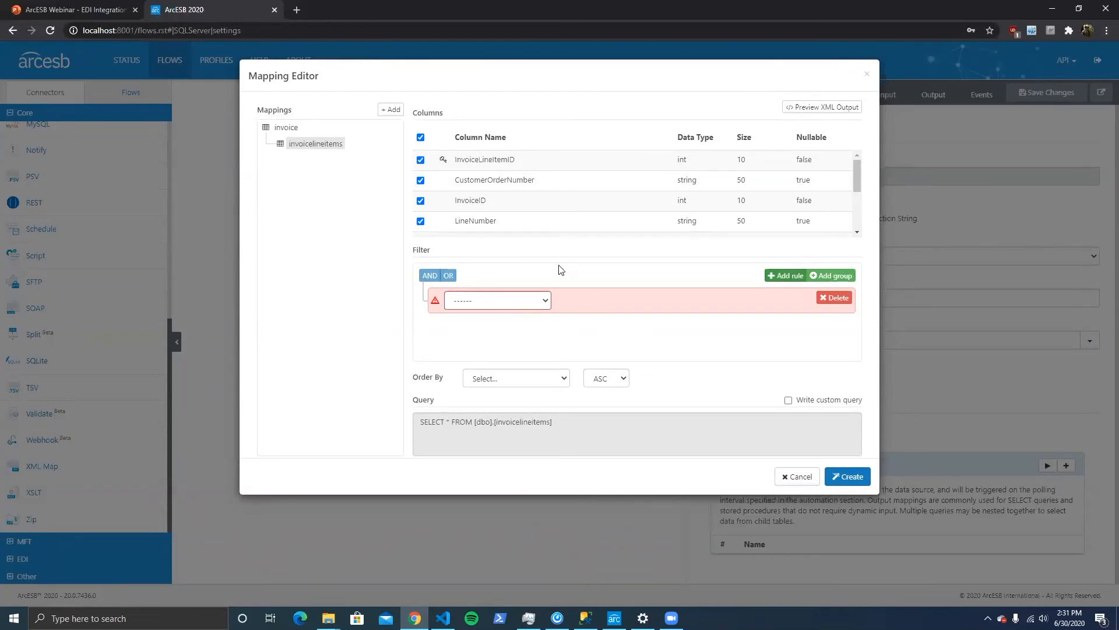
left_click(545, 300)
left_click(529, 347)
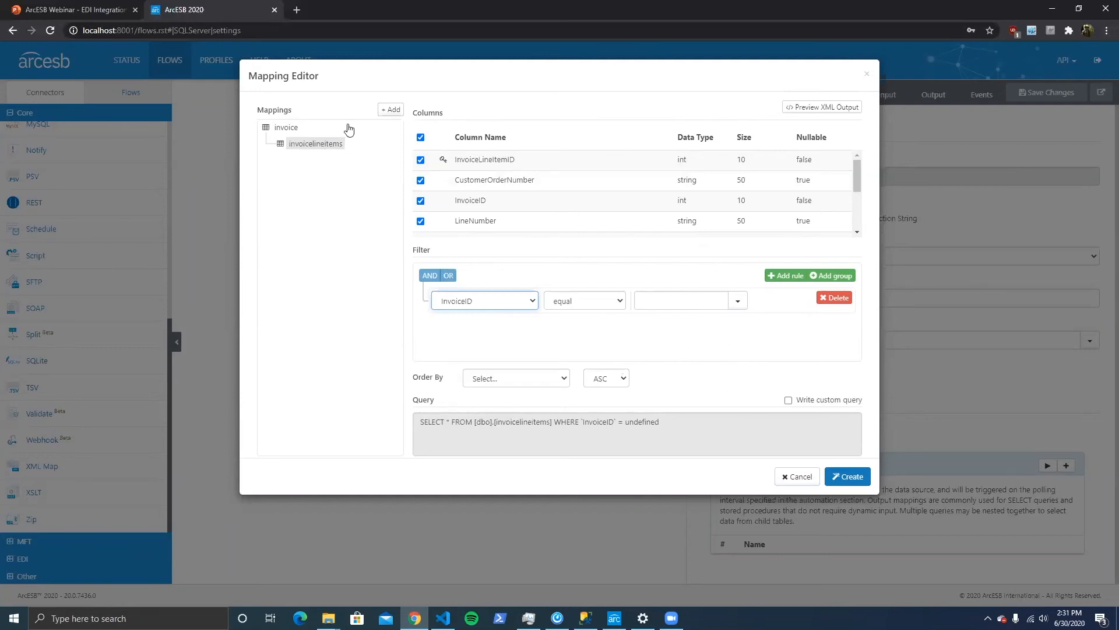
left_click(739, 301)
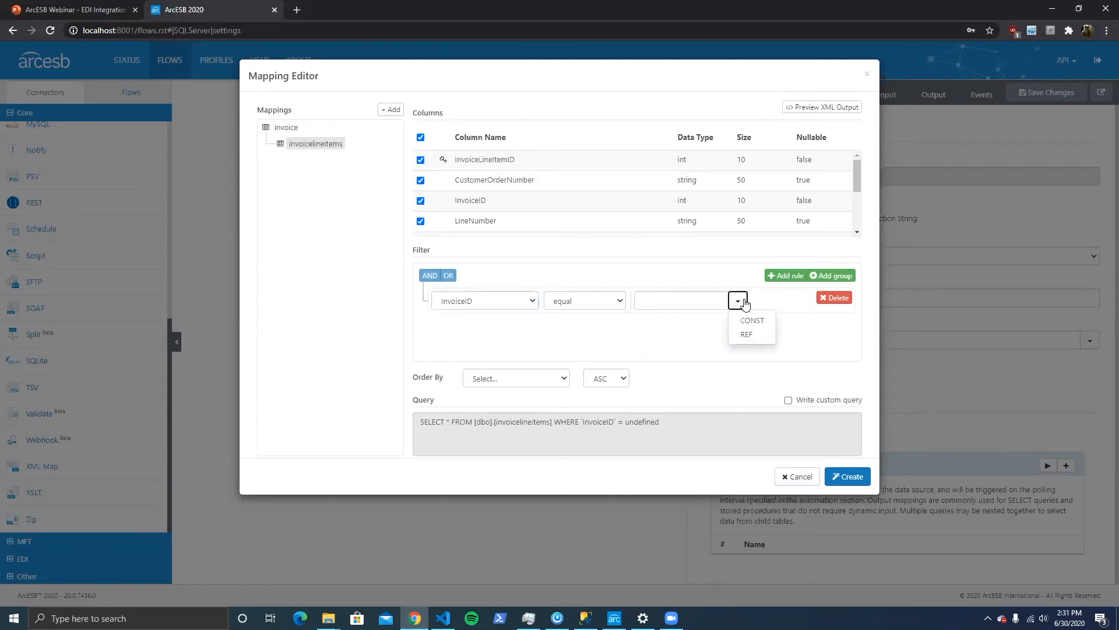
left_click(761, 340)
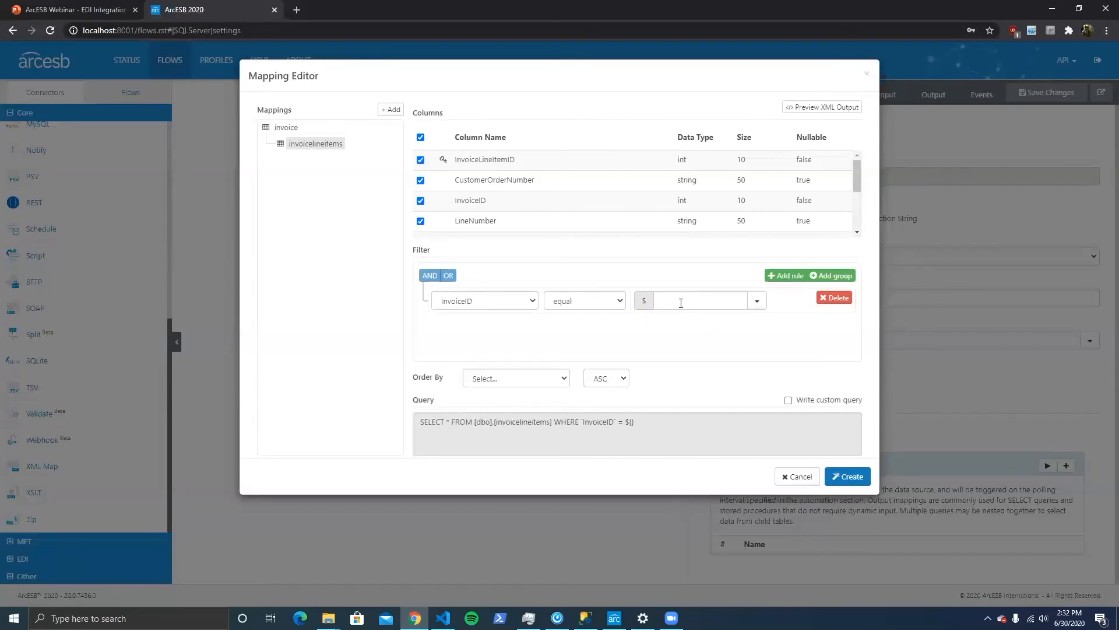
left_click(735, 305)
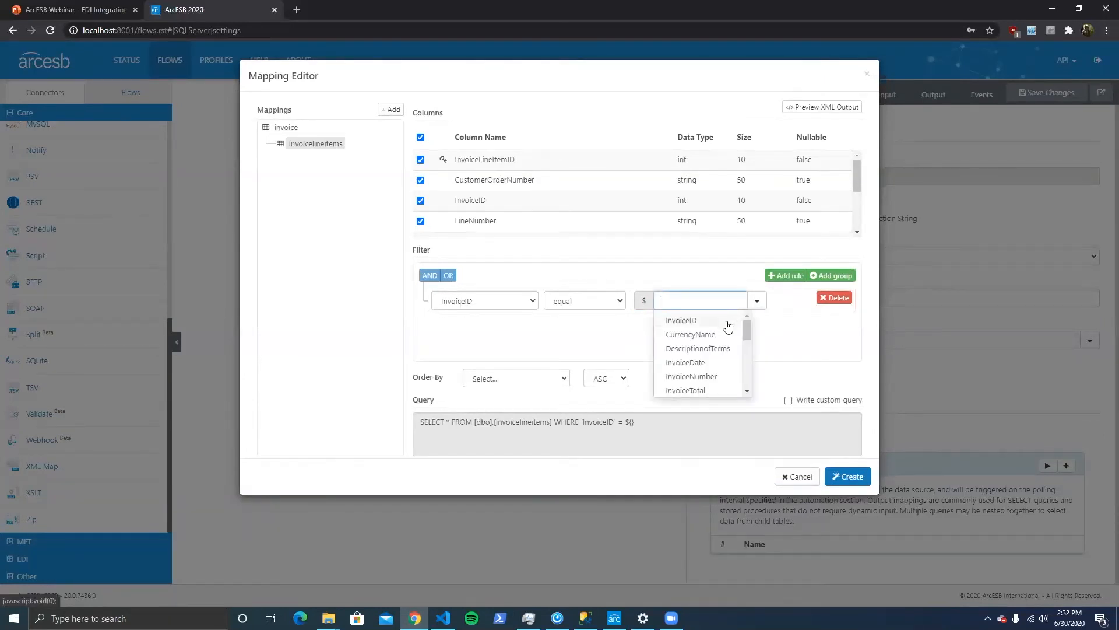
left_click(728, 322)
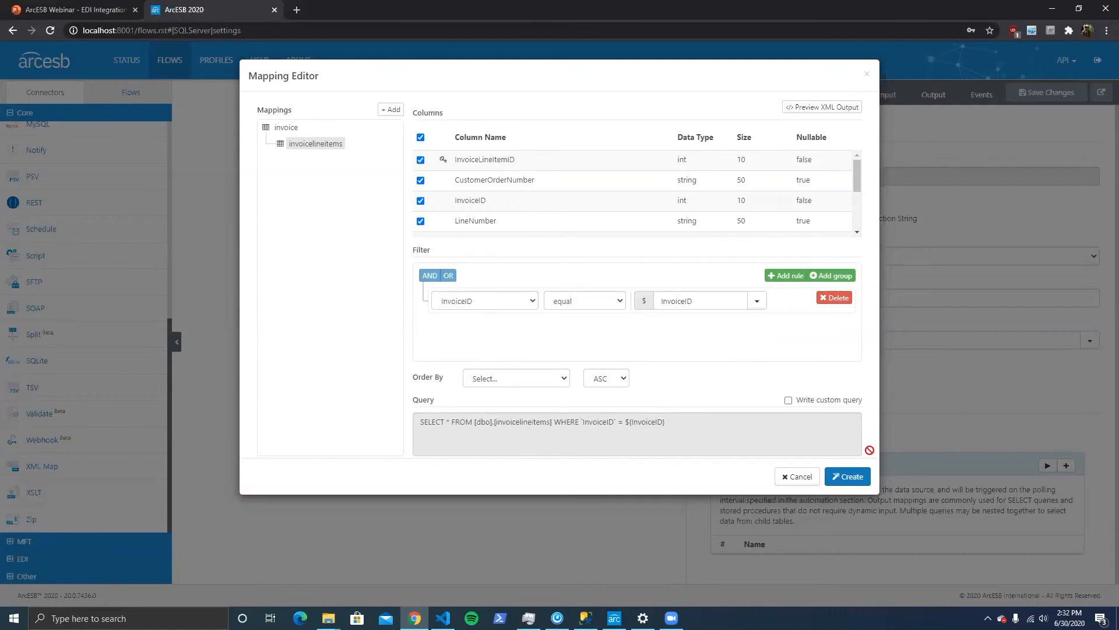
Create the invoice output mapping and save the SQLServer connector's changes.
left_click(855, 484)
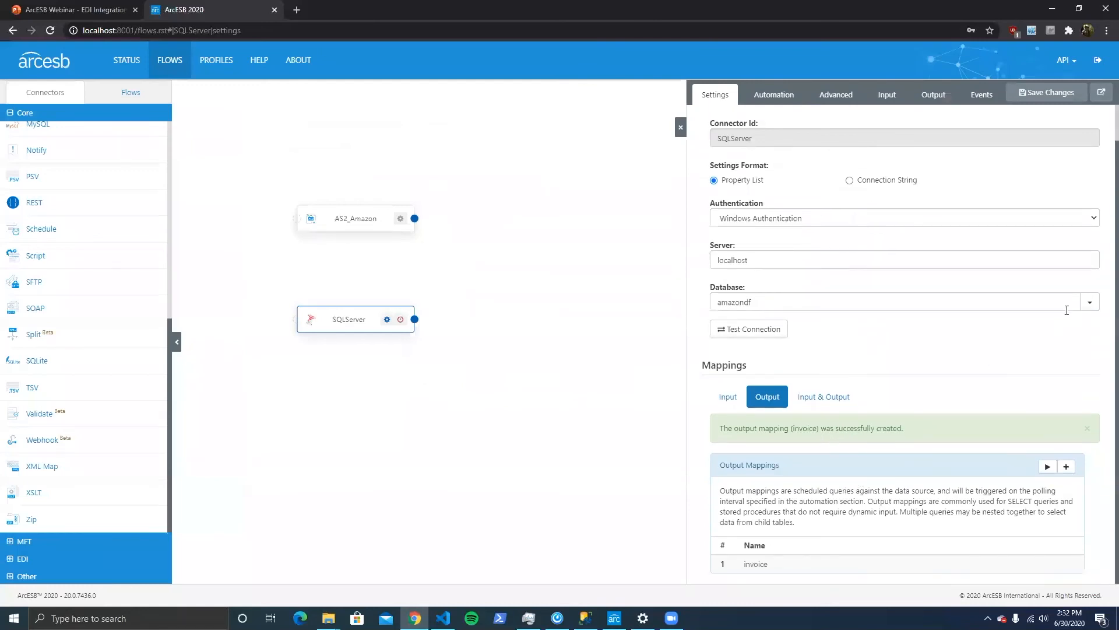
left_click(1047, 93)
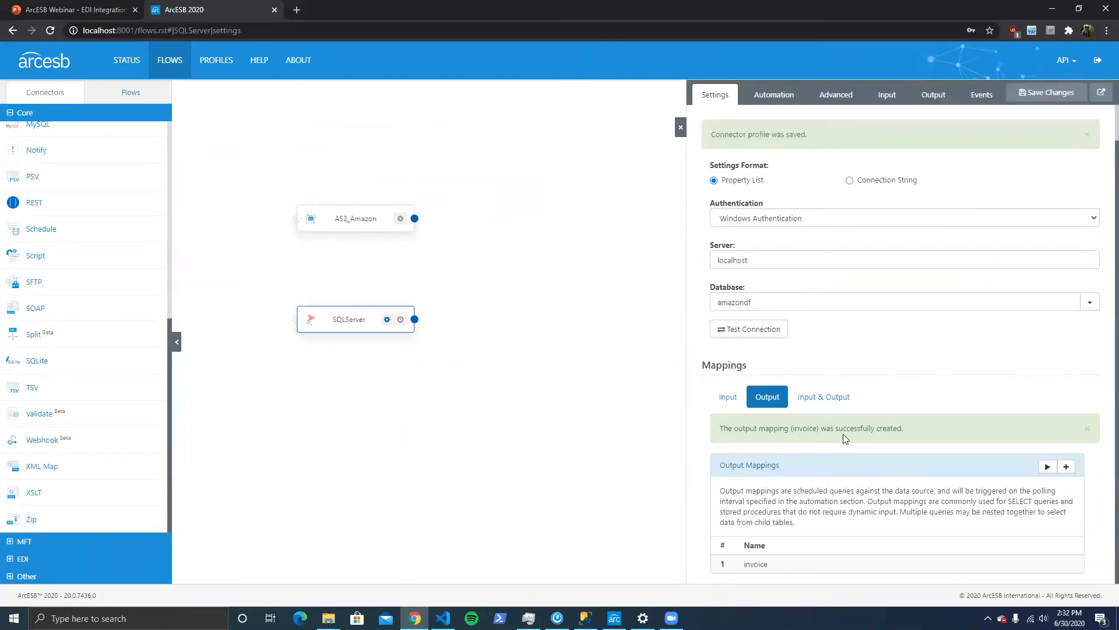
Examine the XML of the invoice output mapping, including its select queries and nested invoicelineitems element, and close it without changes.
mouse_move(1012, 561)
left_click(1054, 564)
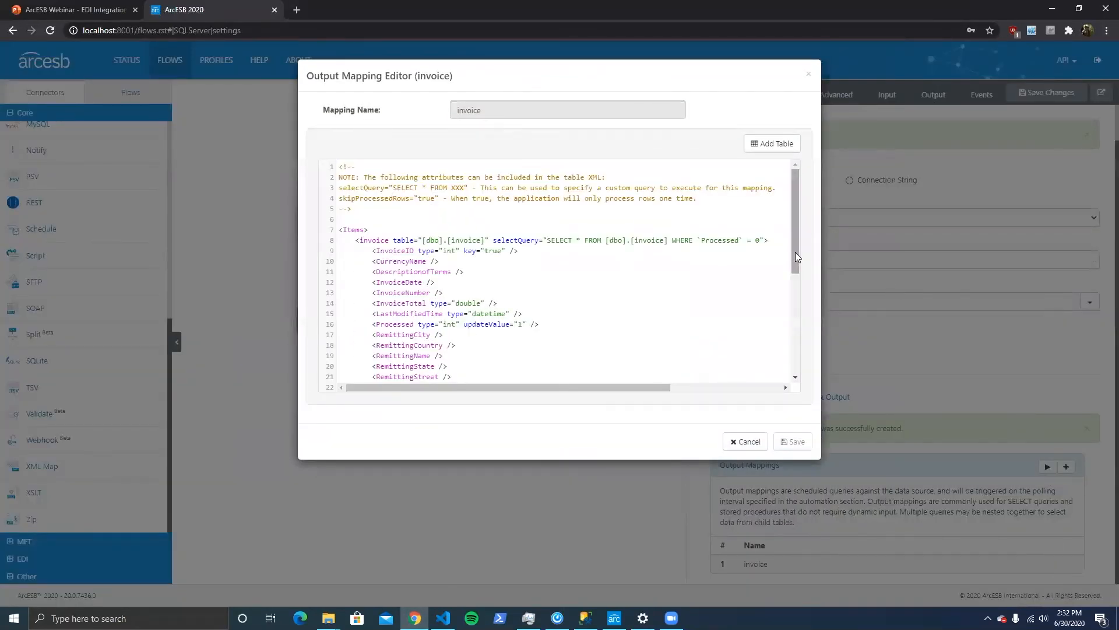
scroll(729, 233, "down", 5)
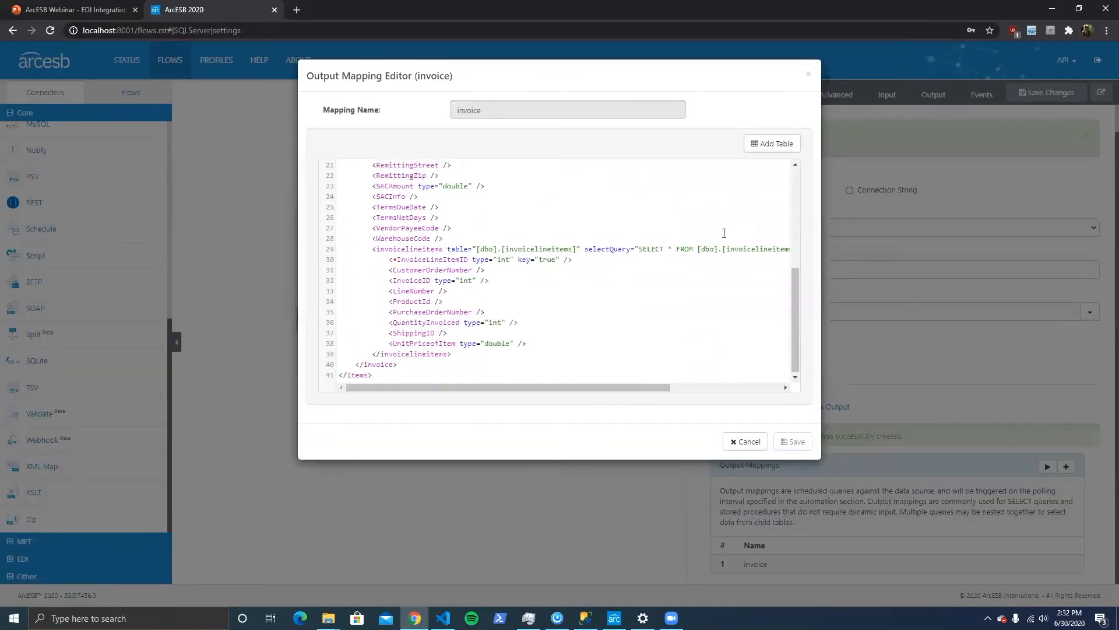
scroll(724, 233, "up", 5)
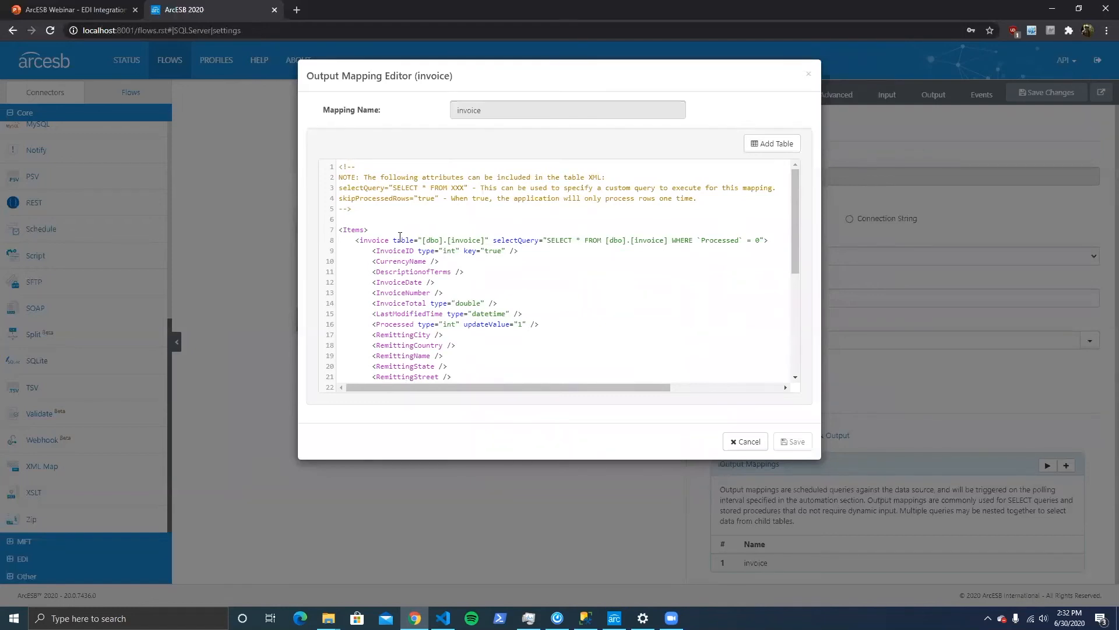
left_click(378, 240)
scroll(530, 294, "down", 3)
left_click_drag(390, 284, 413, 286)
scroll(484, 277, "up", 3)
scroll(484, 277, "down", 5)
scroll(484, 277, "up", 5)
scroll(485, 277, "down", 5)
scroll(485, 276, "up", 6)
left_click(748, 441)
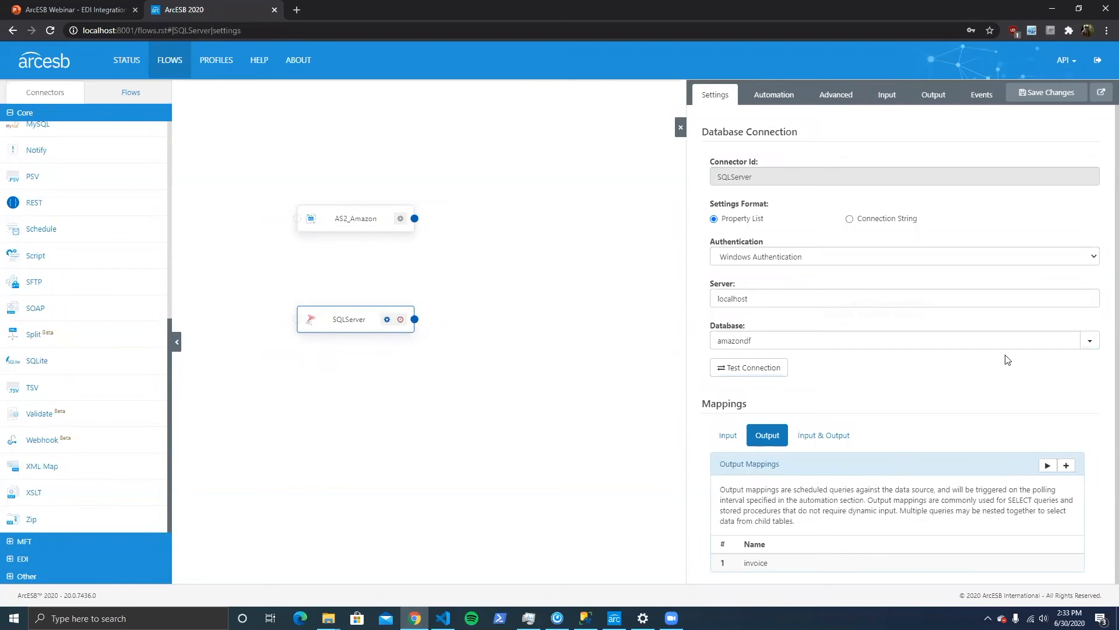
Receive the invoice data through the SQLServer connector's output, download the resulting XML file and examine it in Visual Studio Code.
left_click(936, 98)
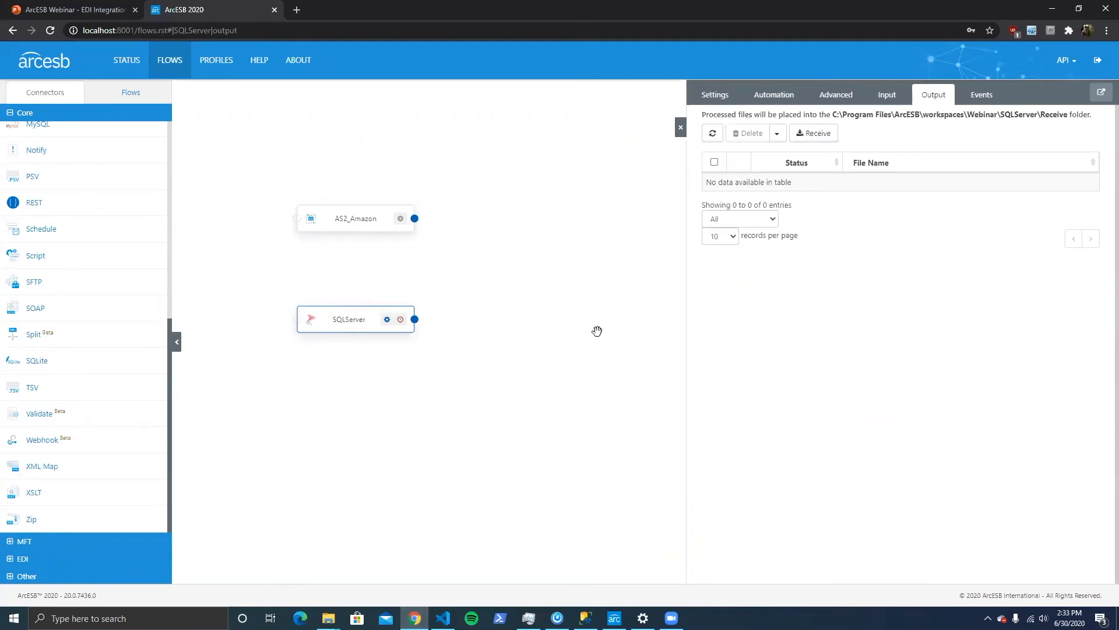
left_click(824, 139)
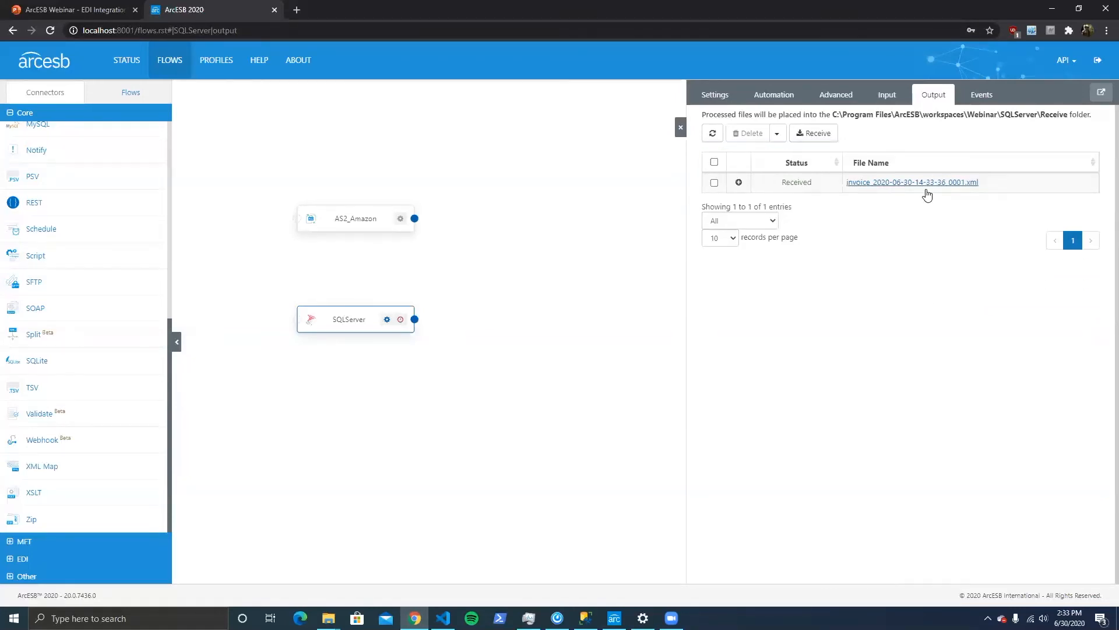
left_click(928, 183)
left_click(690, 200)
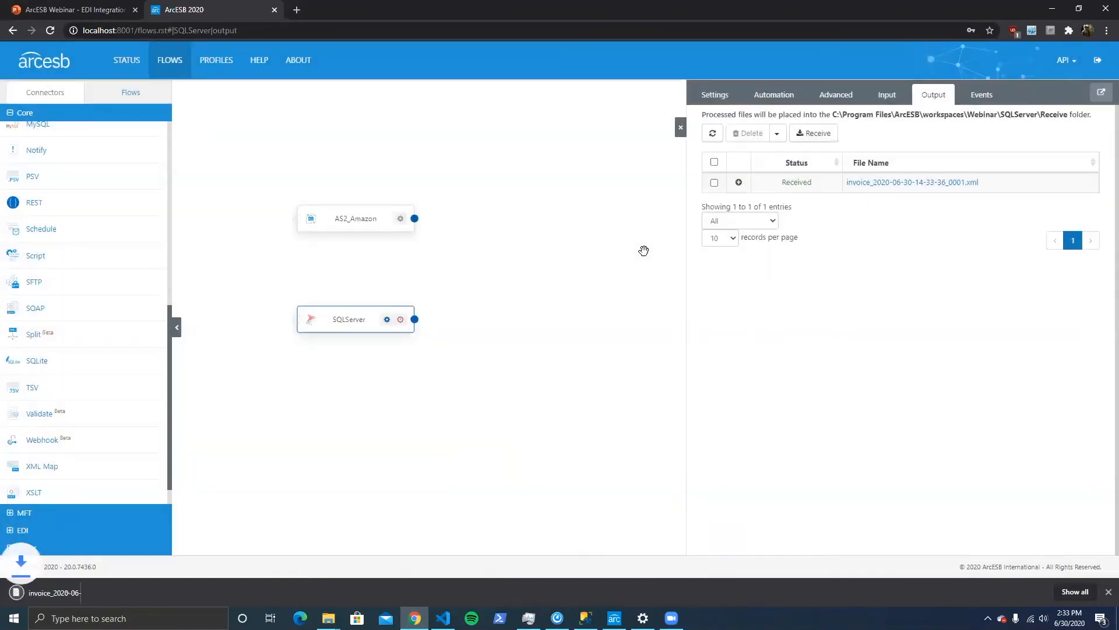
left_click(53, 592)
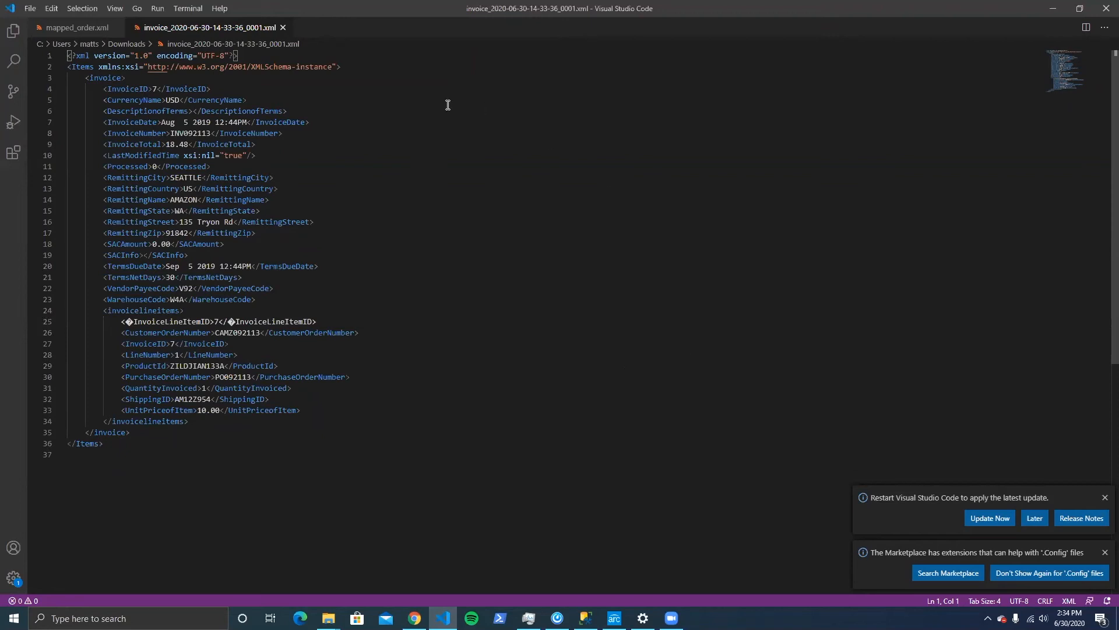
left_click(414, 618)
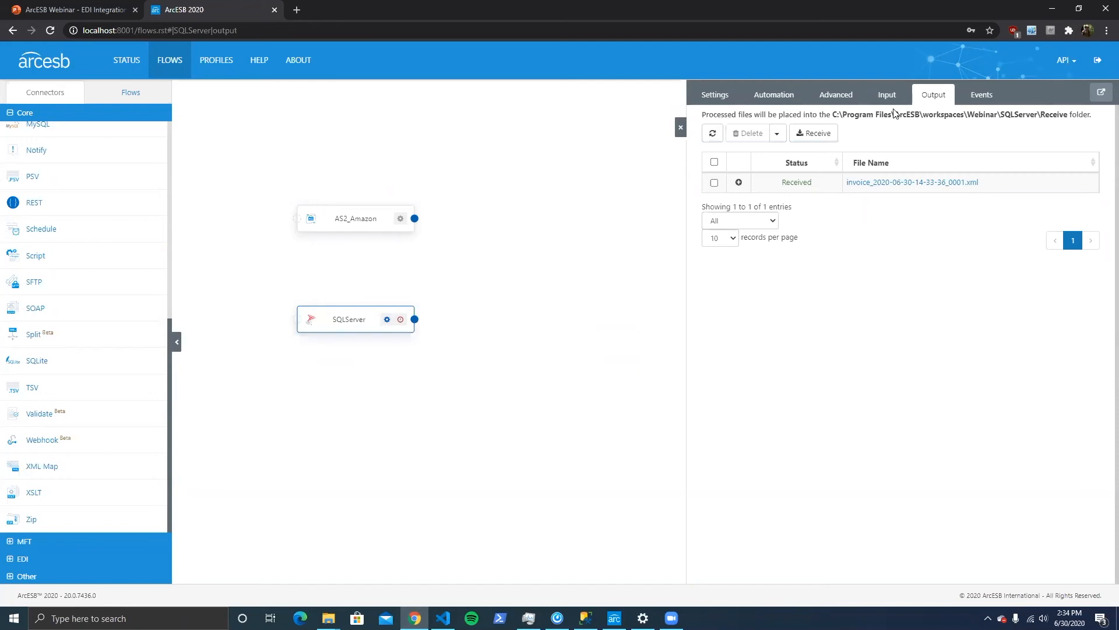
Return to the SQLServer connector's settings, save its changes, and save the flow.
left_click(721, 98)
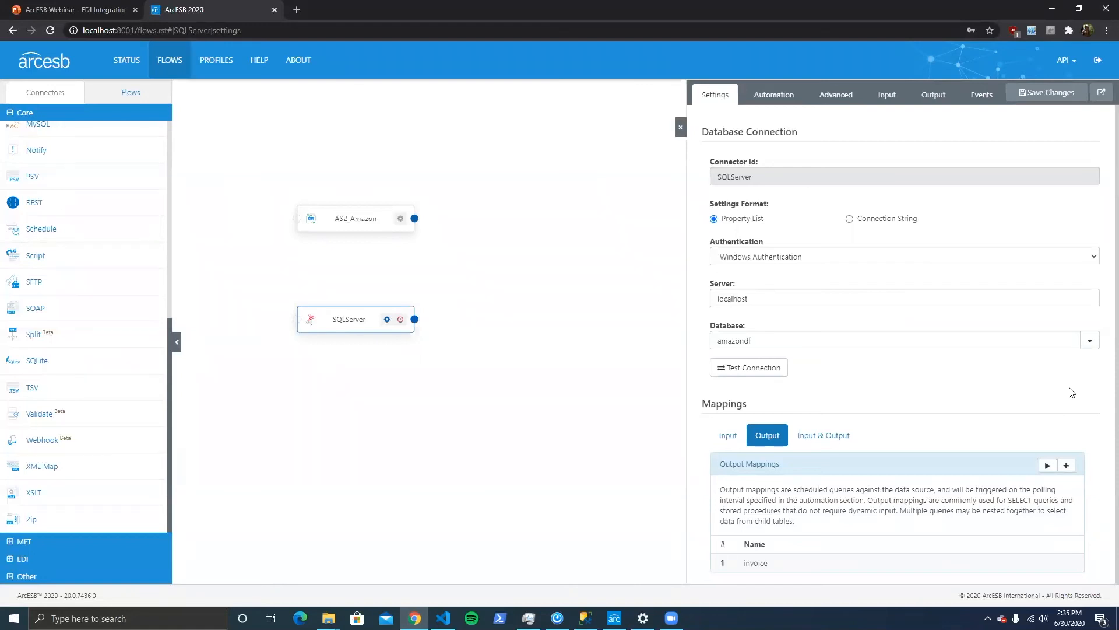
left_click(1049, 93)
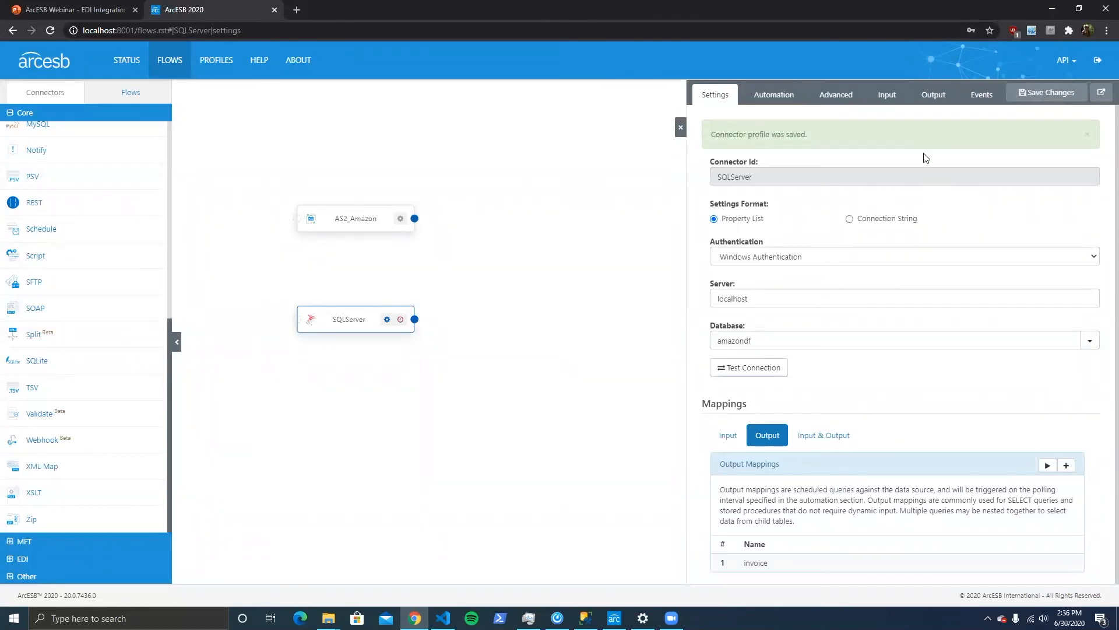
left_click(680, 127)
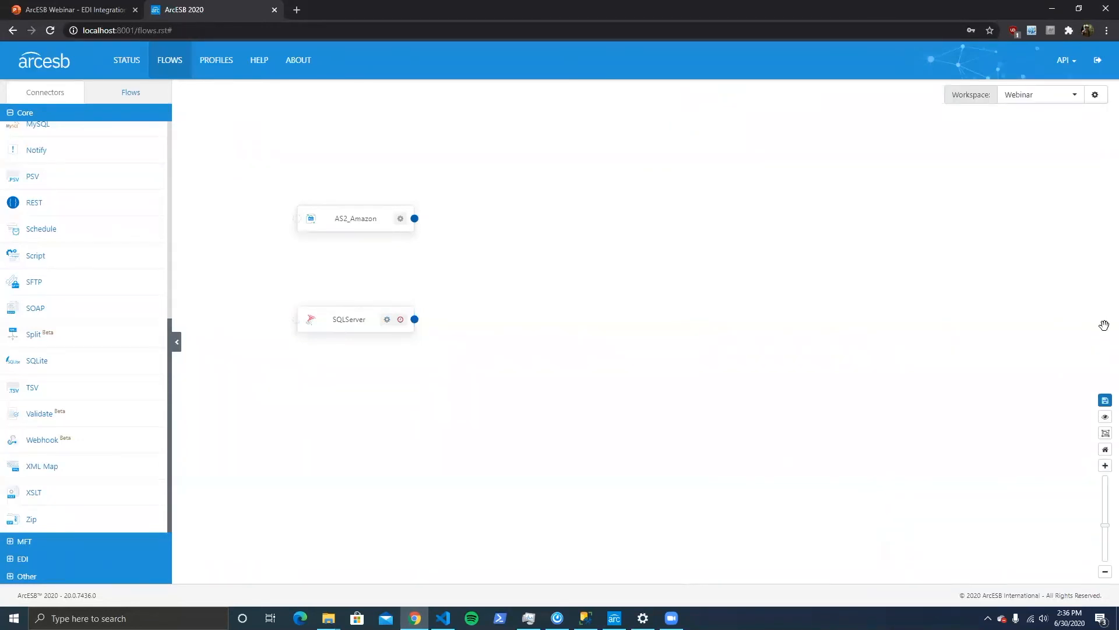
left_click(1104, 400)
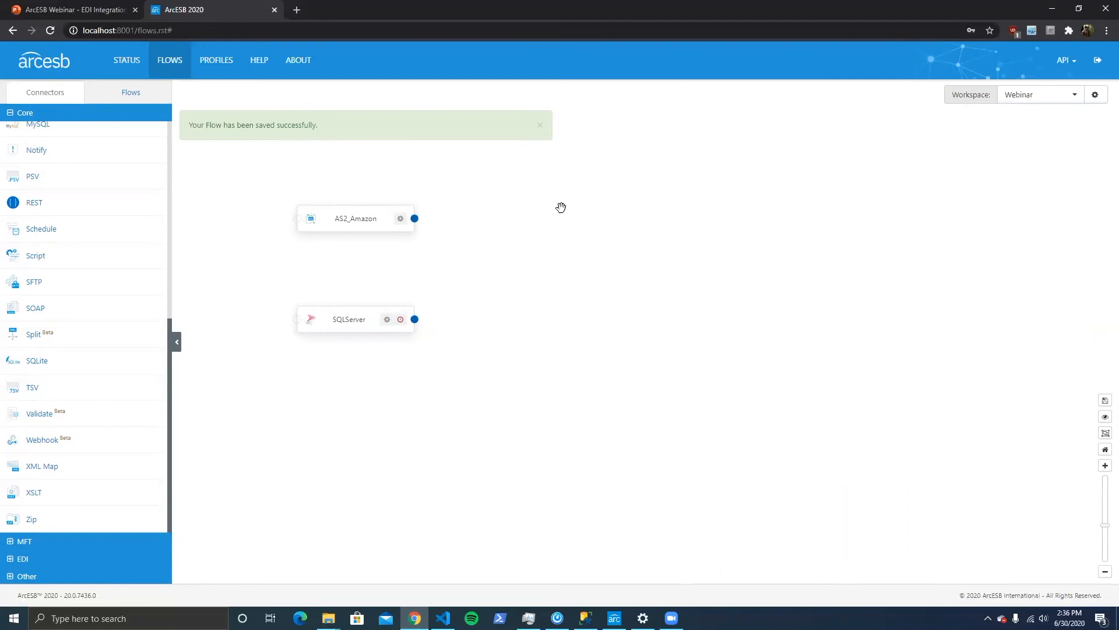
left_click_drag(263, 435, 332, 490)
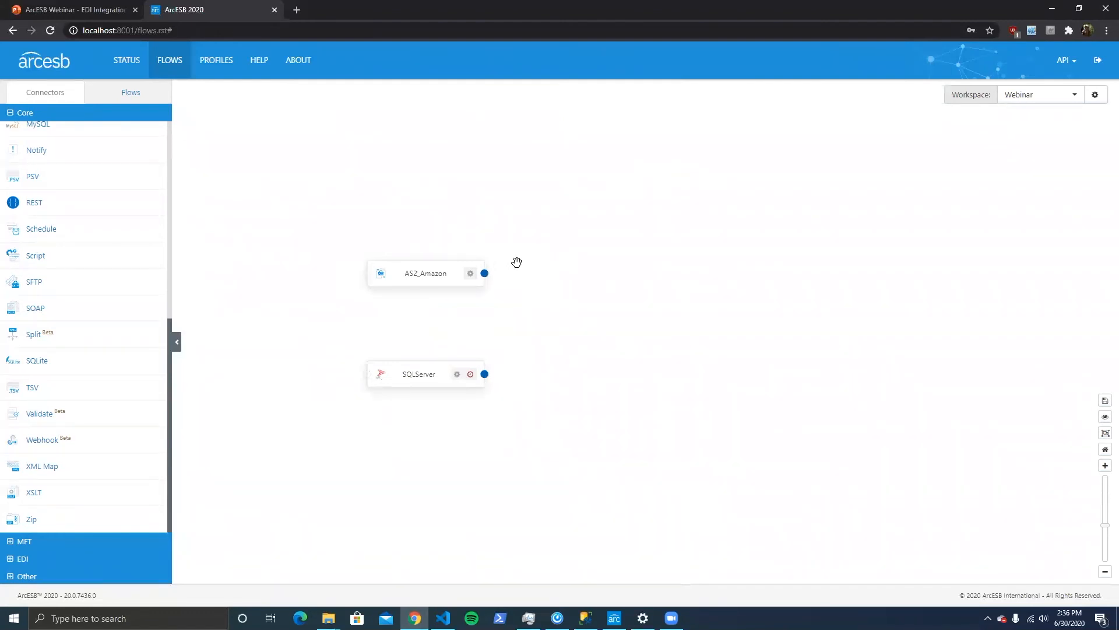
left_click_drag(268, 321, 371, 321)
left_click_drag(683, 355, 625, 367)
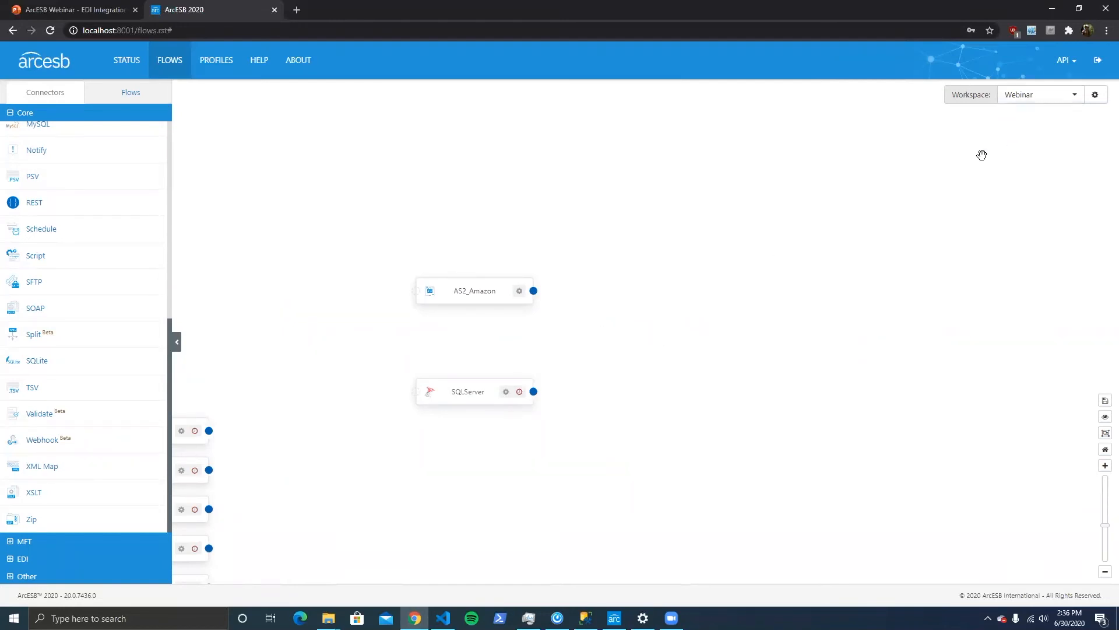
left_click(1076, 96)
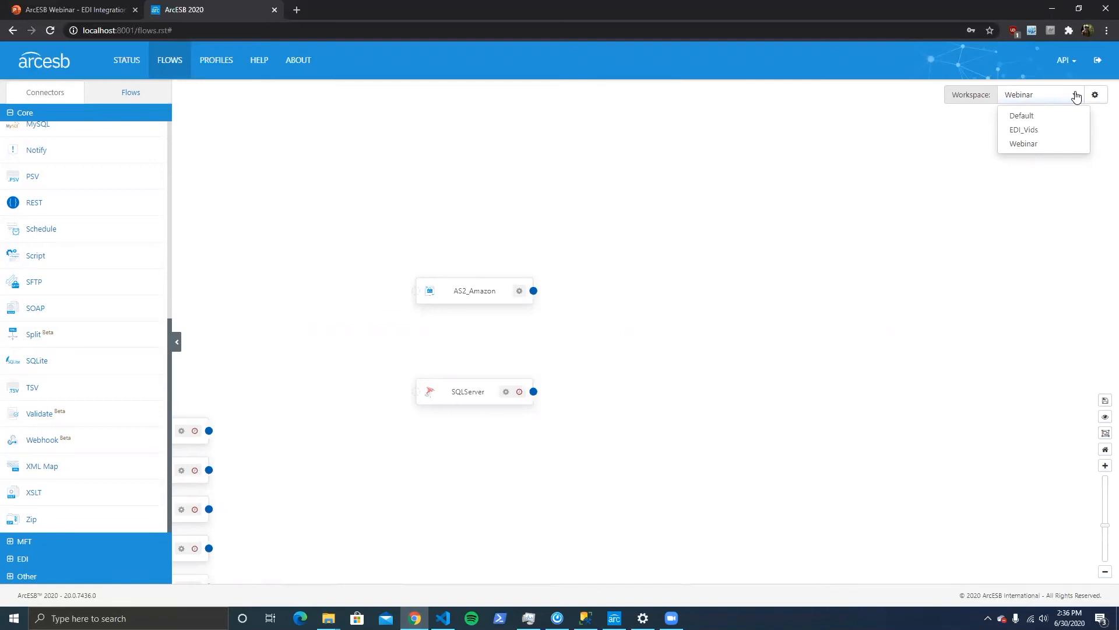
left_click(878, 213)
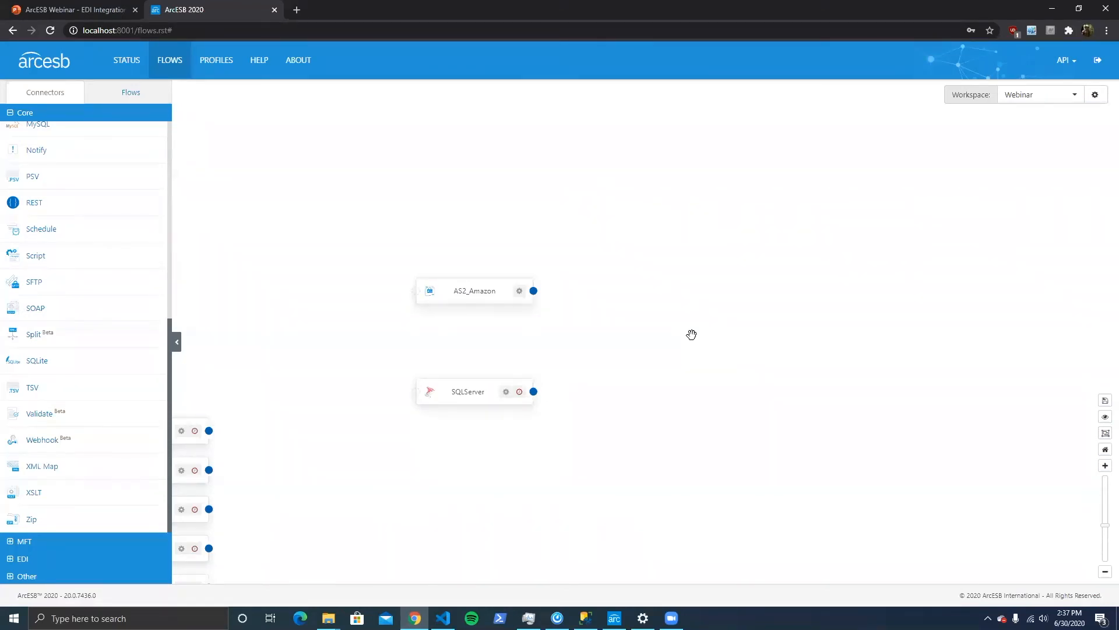
left_click_drag(659, 311, 587, 312)
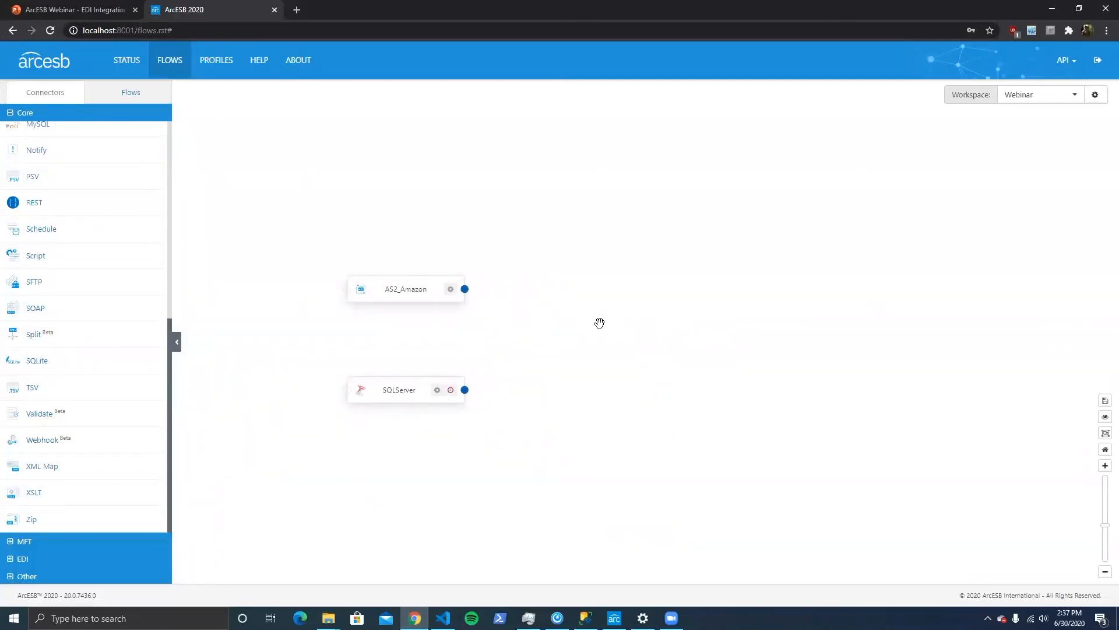
Add an EDIFACT connector above AS2_Amazon, view its settings, and delete it from the flow.
left_click(14, 559)
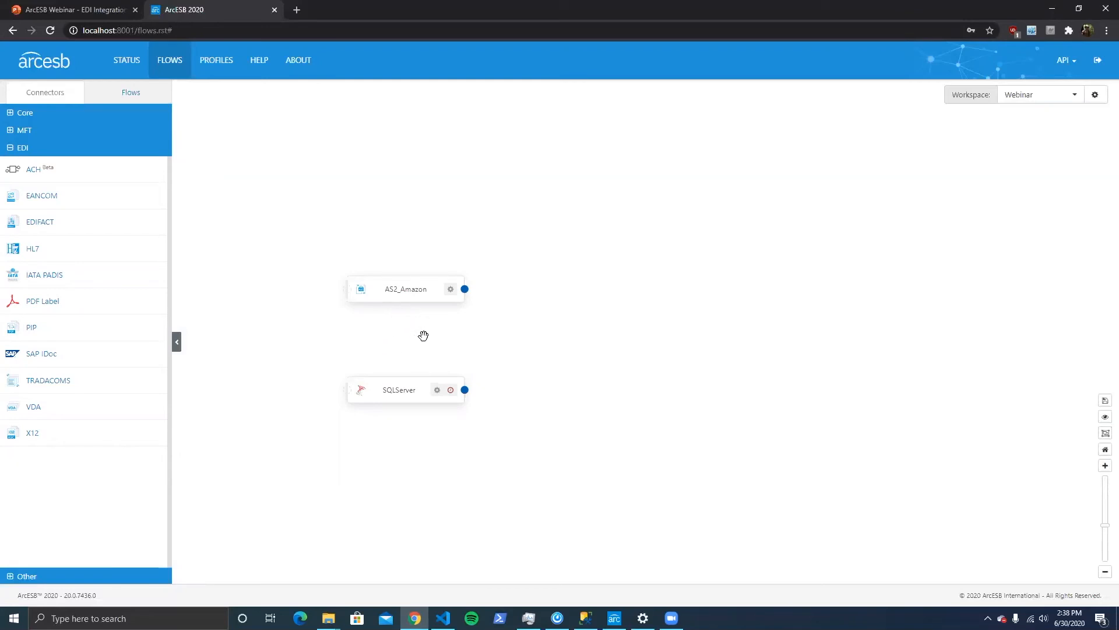
mouse_move(138, 223)
left_click_drag(79, 222, 343, 227)
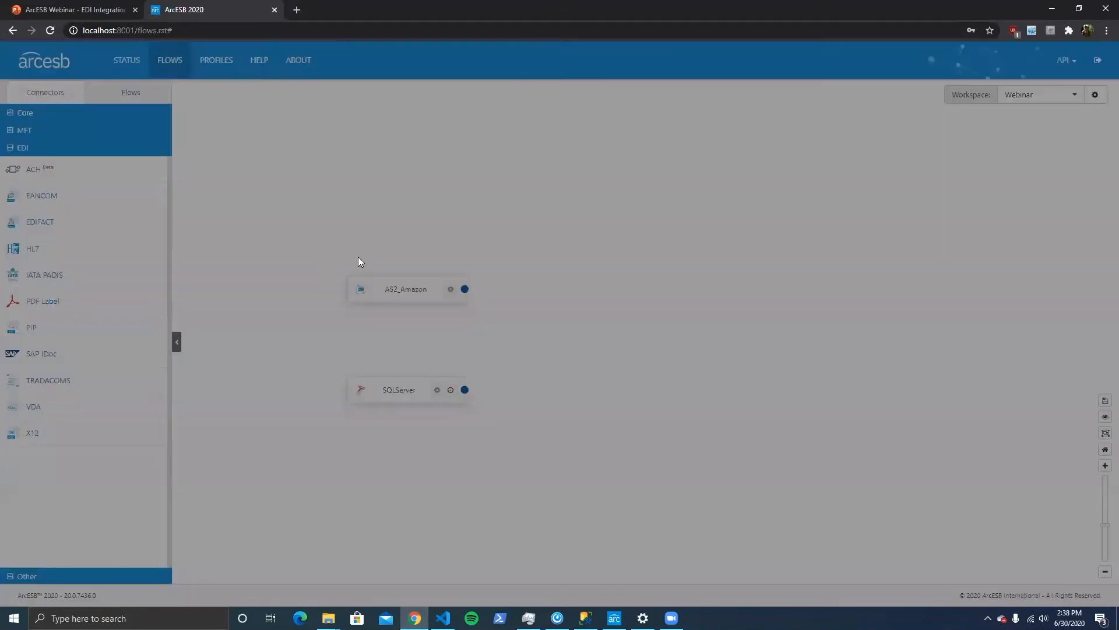
left_click(666, 248)
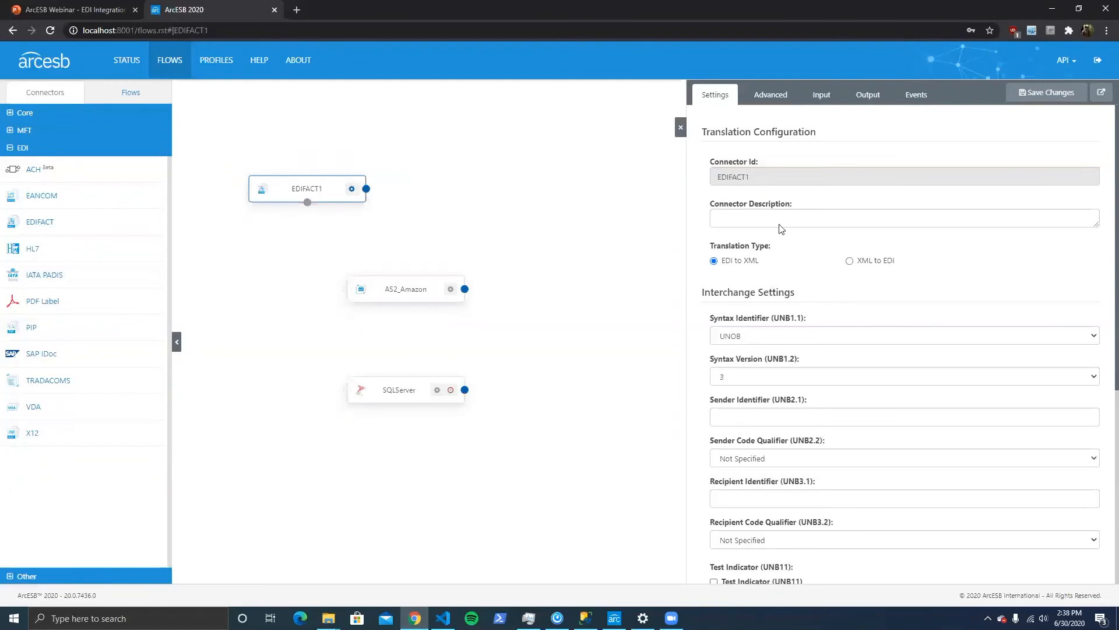
left_click(681, 127)
left_click(352, 188)
left_click(385, 200)
left_click(689, 138)
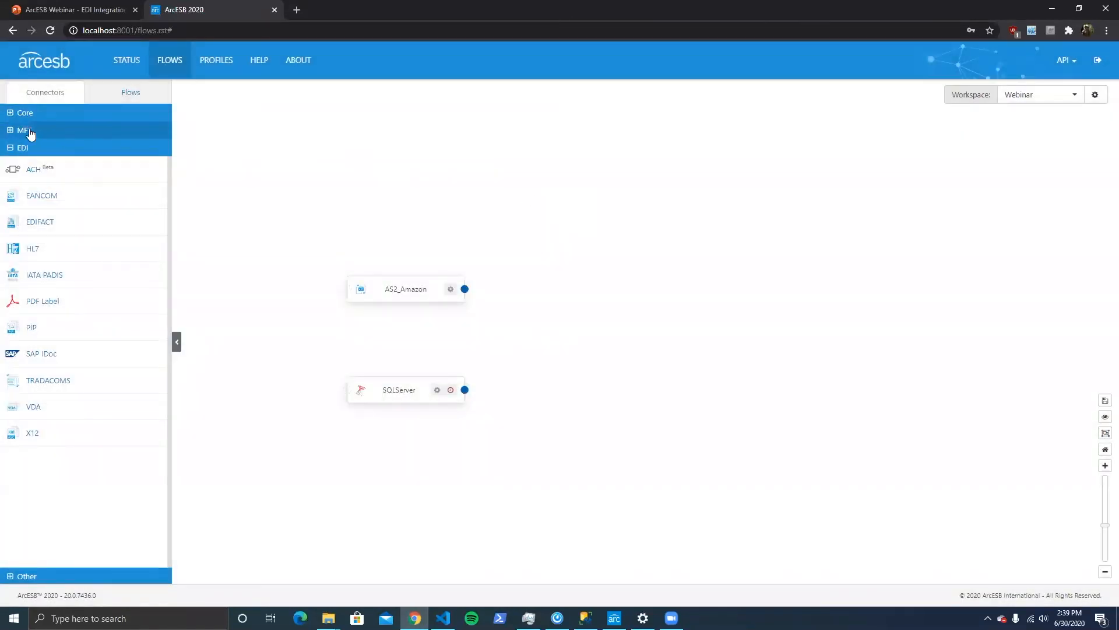
Add a JSON connector above AS2_Amazon, view its settings, and delete it from the flow.
left_click(10, 114)
left_click_drag(600, 307, 615, 251)
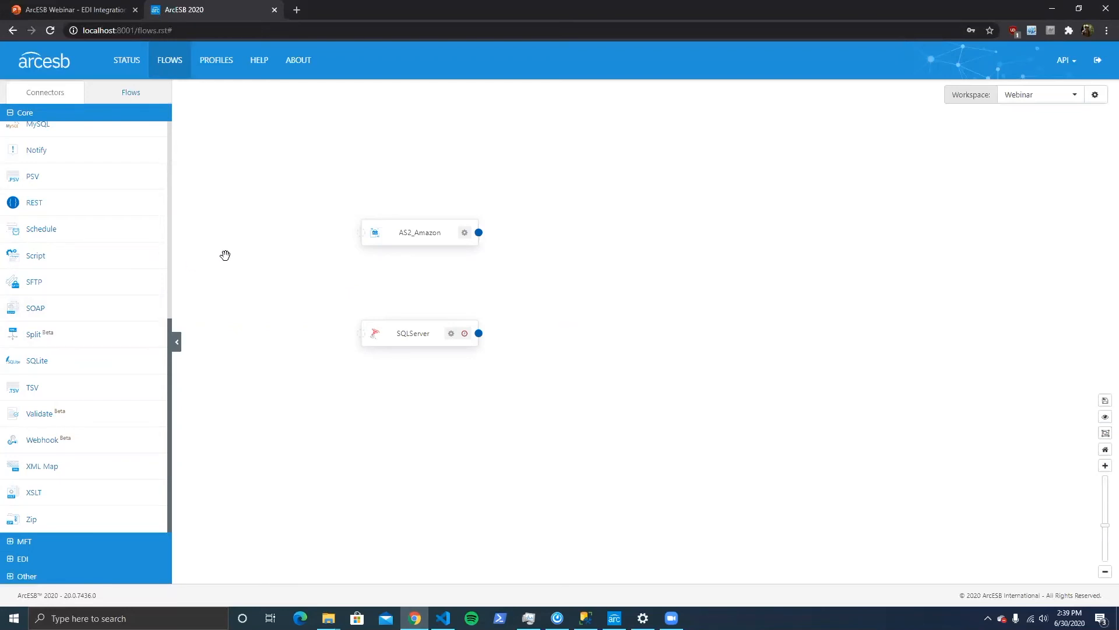
left_click(10, 558)
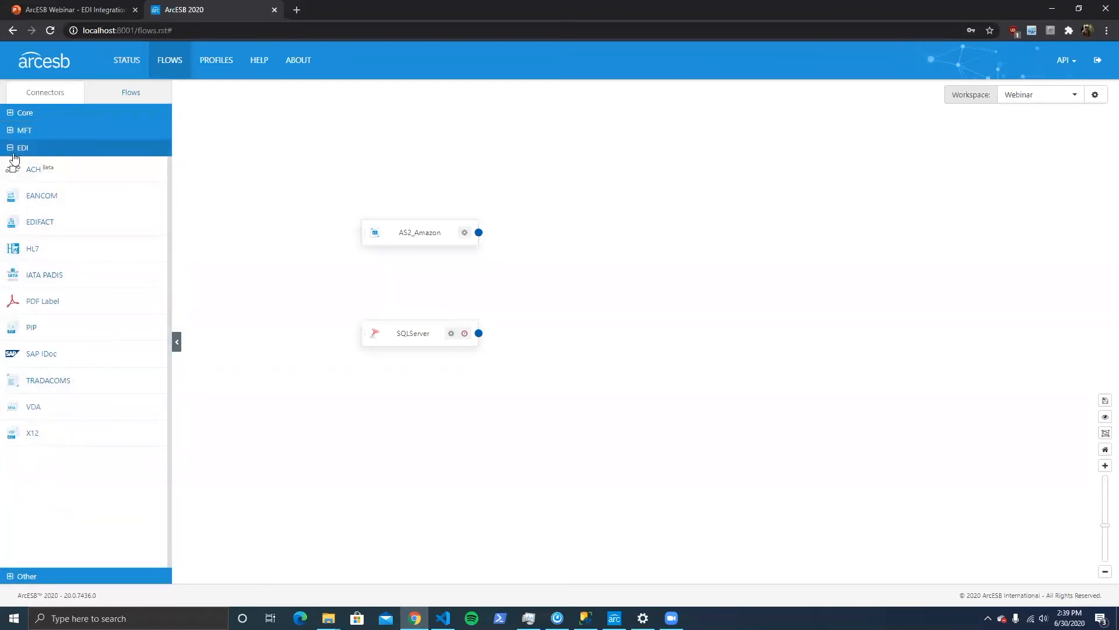
left_click(13, 112)
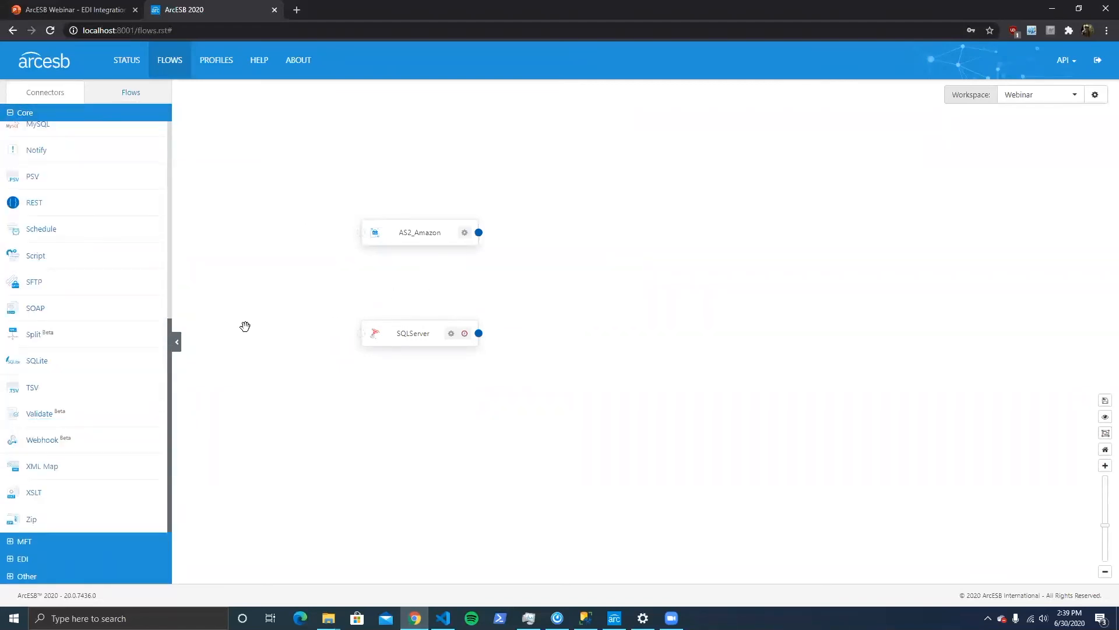
scroll(88, 233, "up", 2)
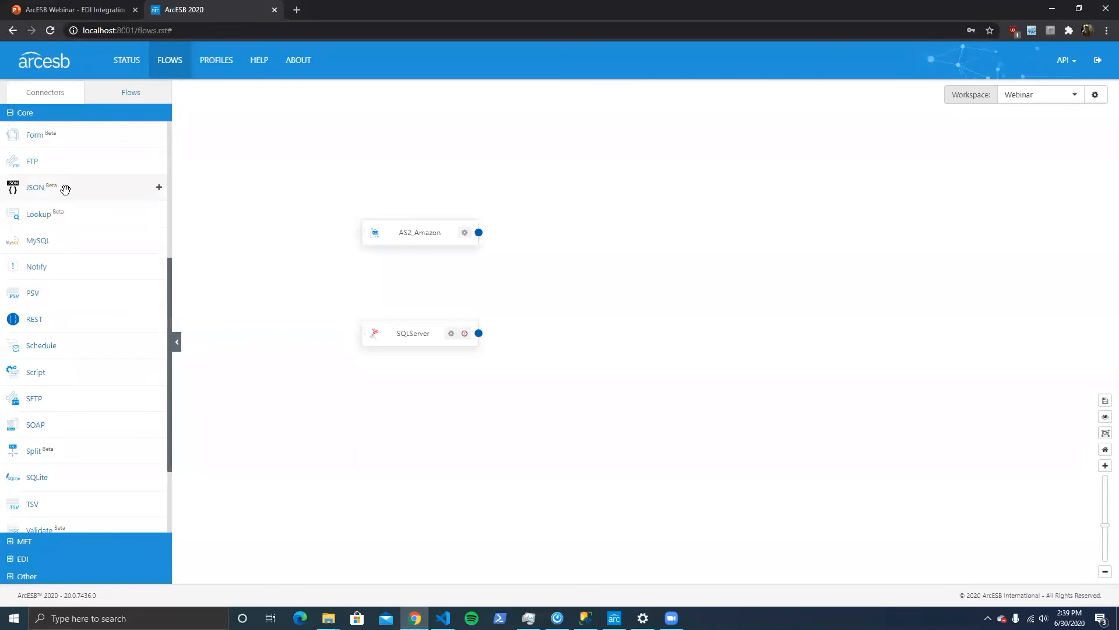
left_click_drag(37, 185, 322, 167)
left_click(668, 232)
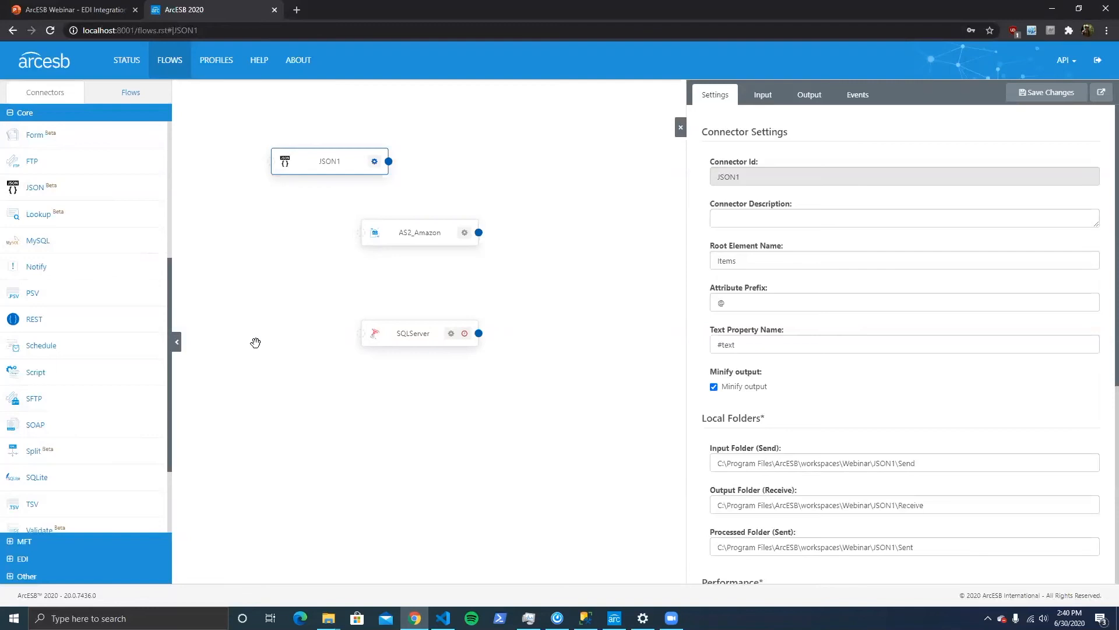
left_click(374, 162)
left_click(440, 170)
left_click(685, 139)
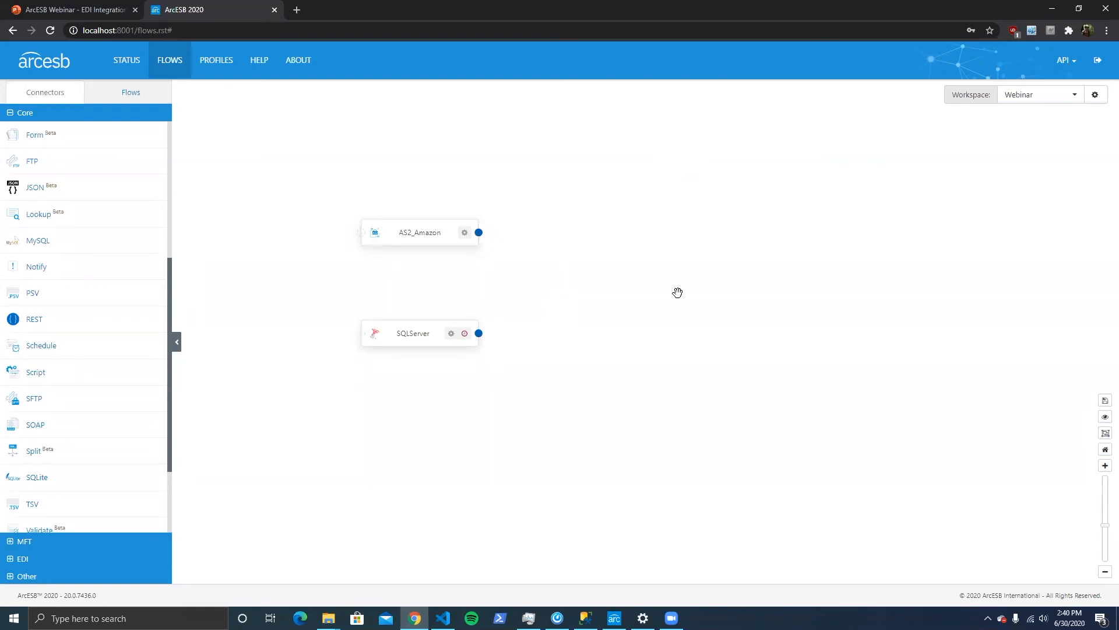
Examine the input and output file lists of the SQLServer connector and close its configuration.
left_click(437, 333)
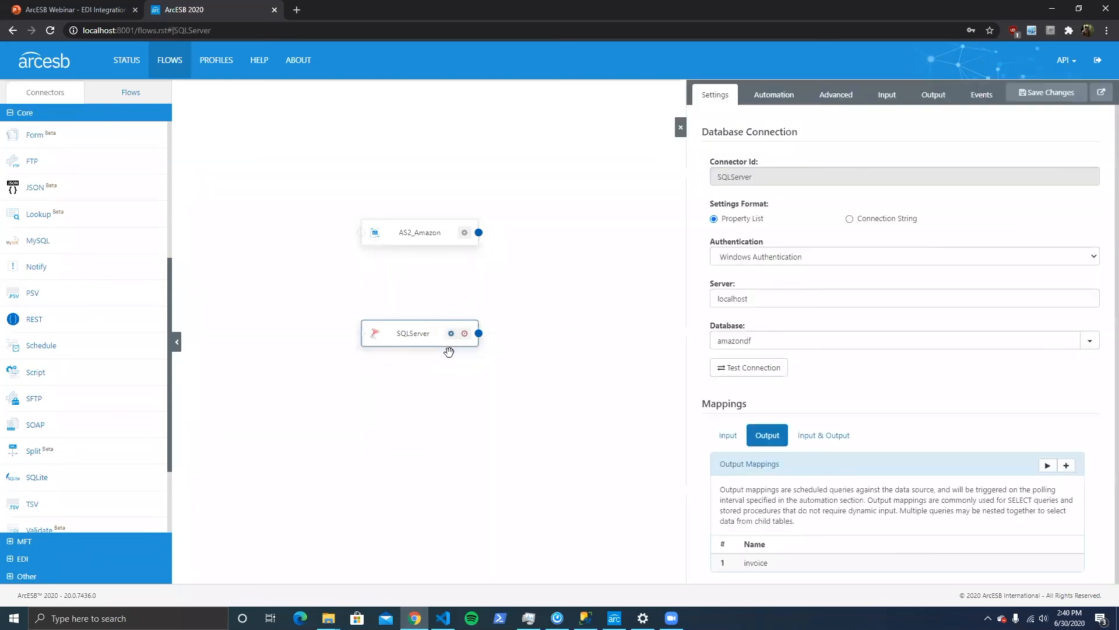
left_click(930, 97)
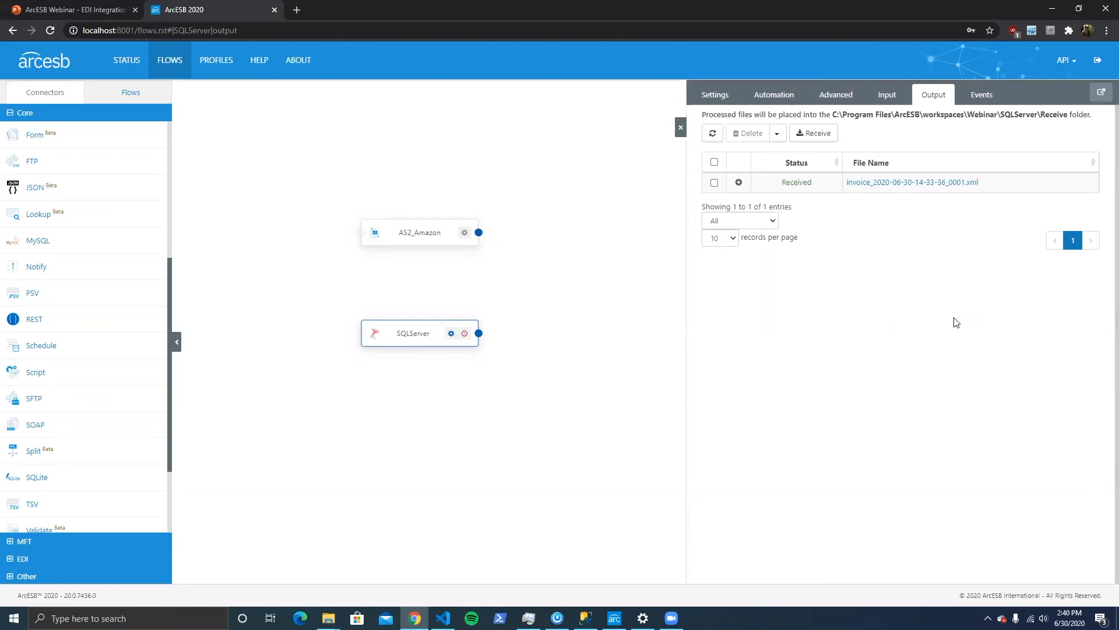
left_click(890, 97)
left_click(933, 96)
left_click(680, 127)
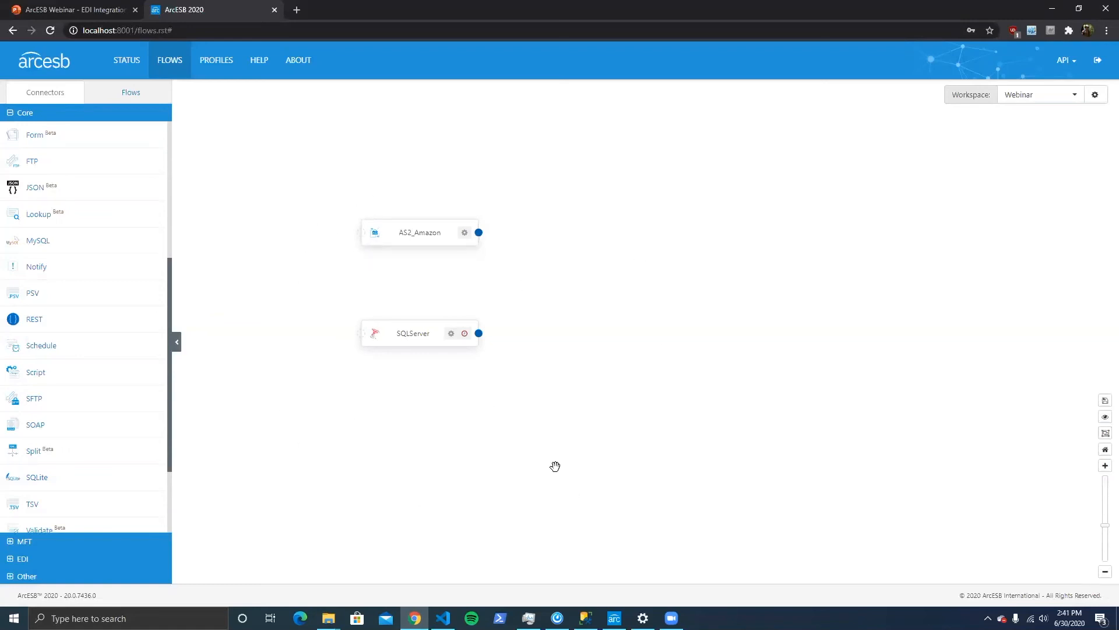
Show the error path on the SQLServer connector and try pulling connections out of its success and error outputs.
right_click(425, 334)
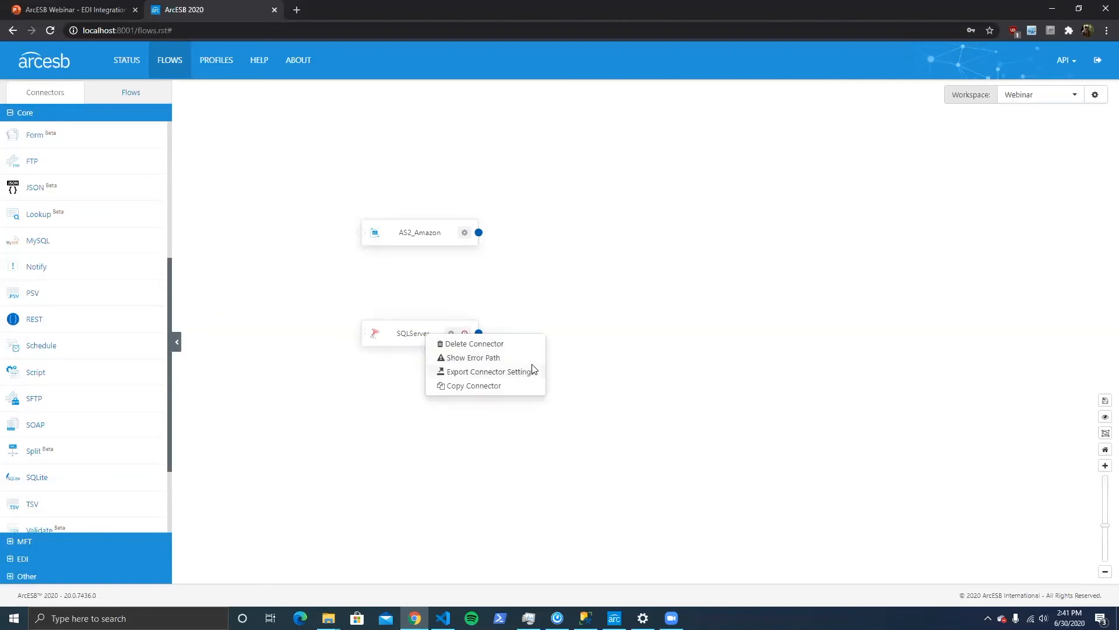
left_click(506, 358)
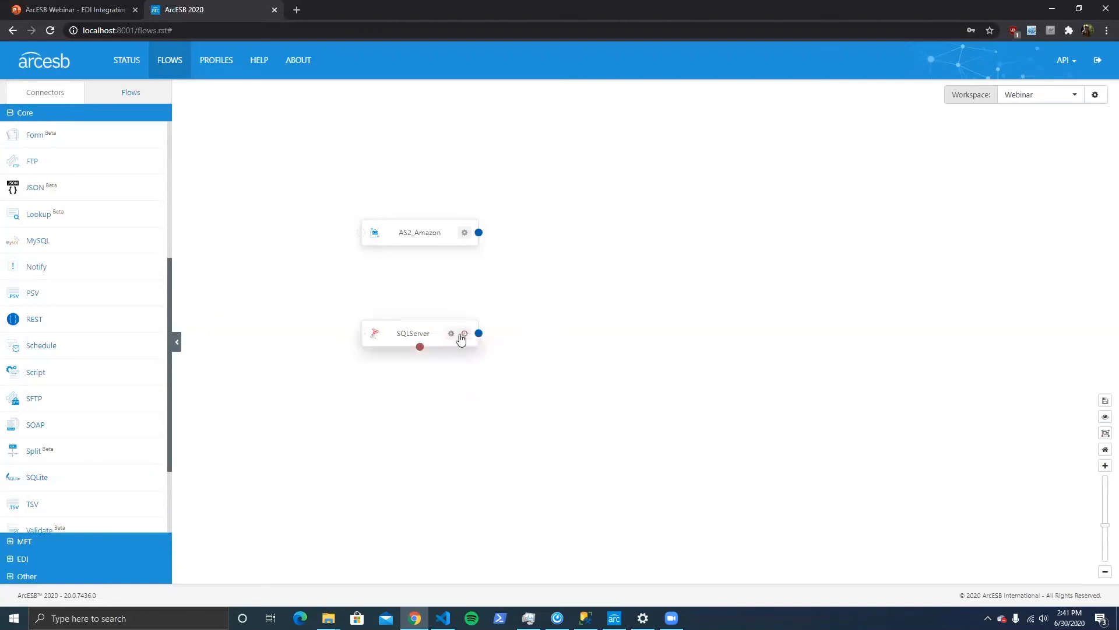
left_click_drag(479, 333, 597, 272)
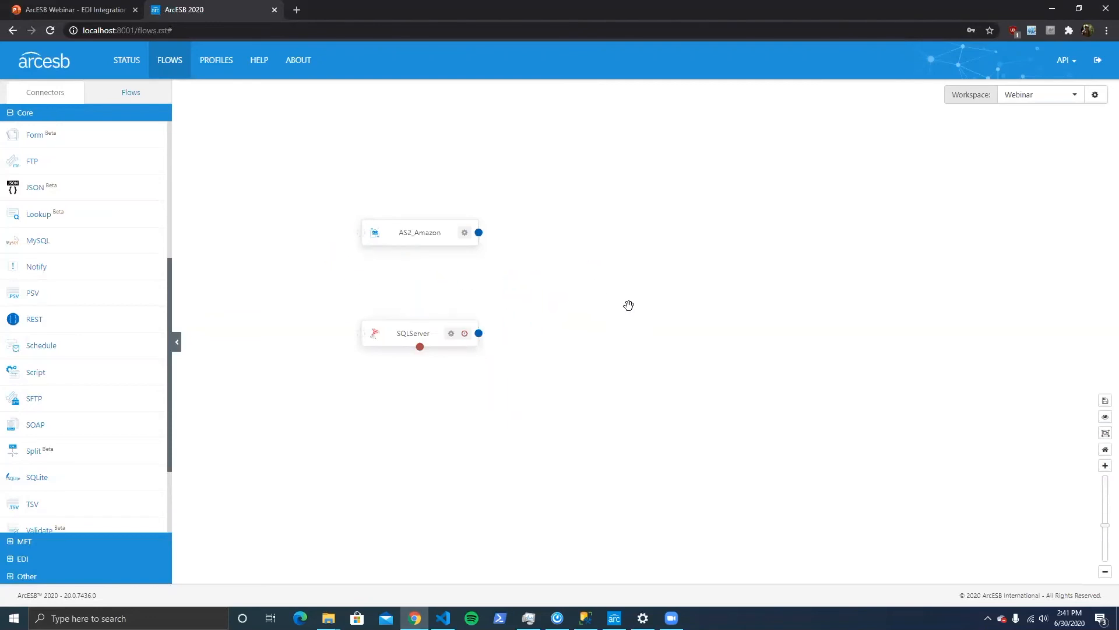
left_click_drag(420, 347, 485, 448)
left_click_drag(483, 445, 483, 444)
Add a Notify connector below SQLServer, and connect SQLServer's error path to it after reviewing its settings.
left_click_drag(56, 269, 497, 434)
key("Return")
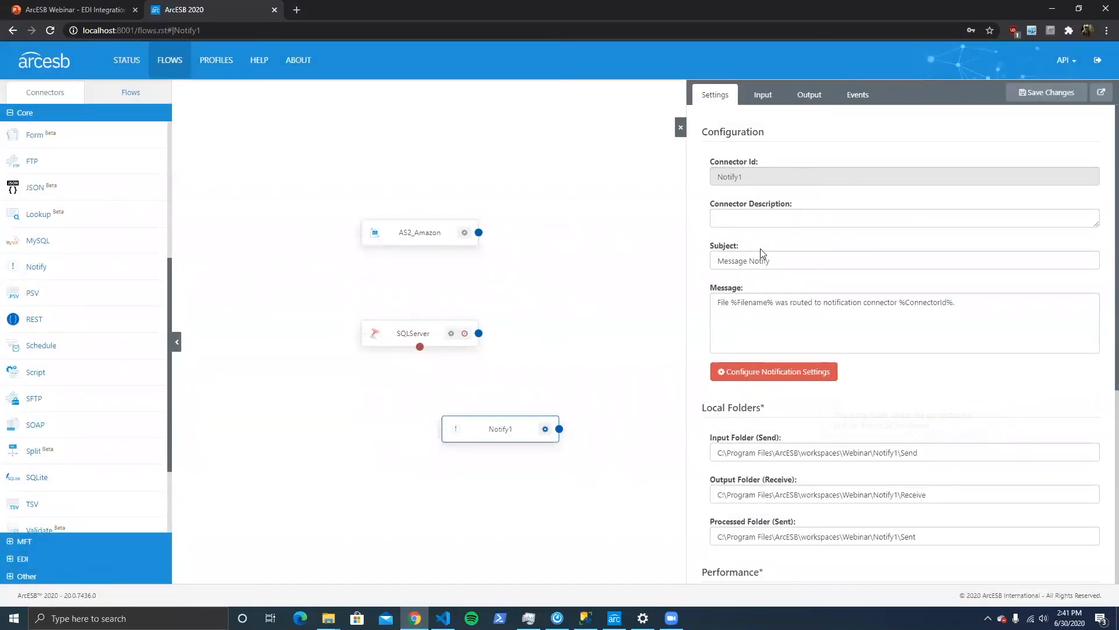
scroll(934, 294, "down", 1)
scroll(934, 295, "down", 3)
scroll(845, 245, "up", 4)
left_click(680, 129)
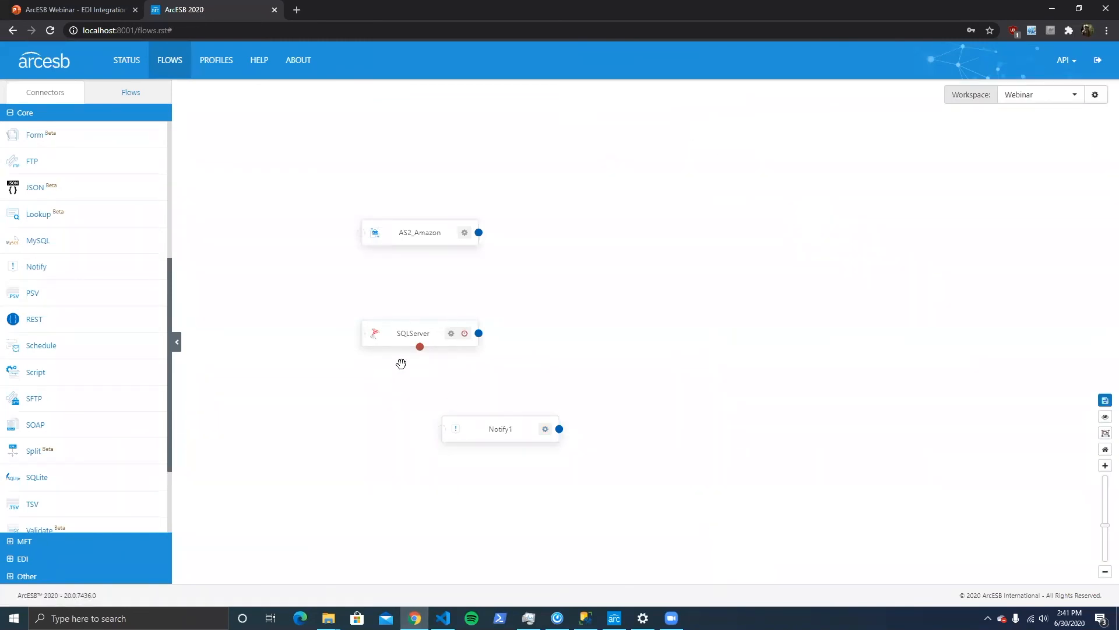
left_click_drag(420, 348, 441, 429)
Add an Email Send connector below the Notify connector, with SQLServer's error path rerouted to it, and save the flow.
scroll(99, 297, "up", 4)
left_click_drag(85, 264, 439, 489)
left_click(675, 242)
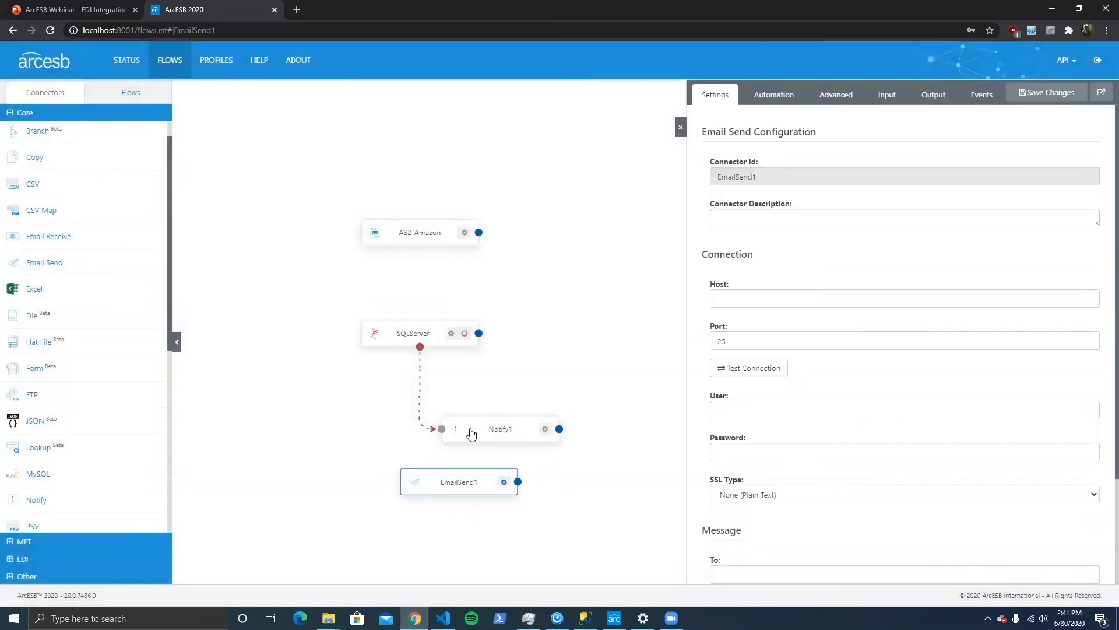
left_click_drag(439, 432, 399, 482)
left_click(680, 128)
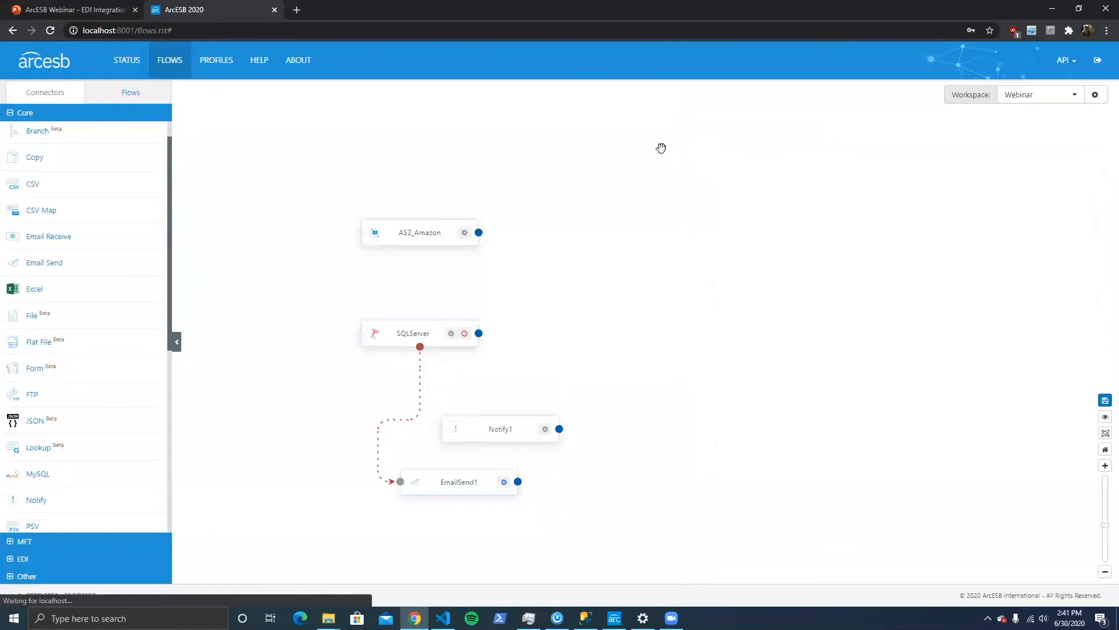
left_click(1105, 399)
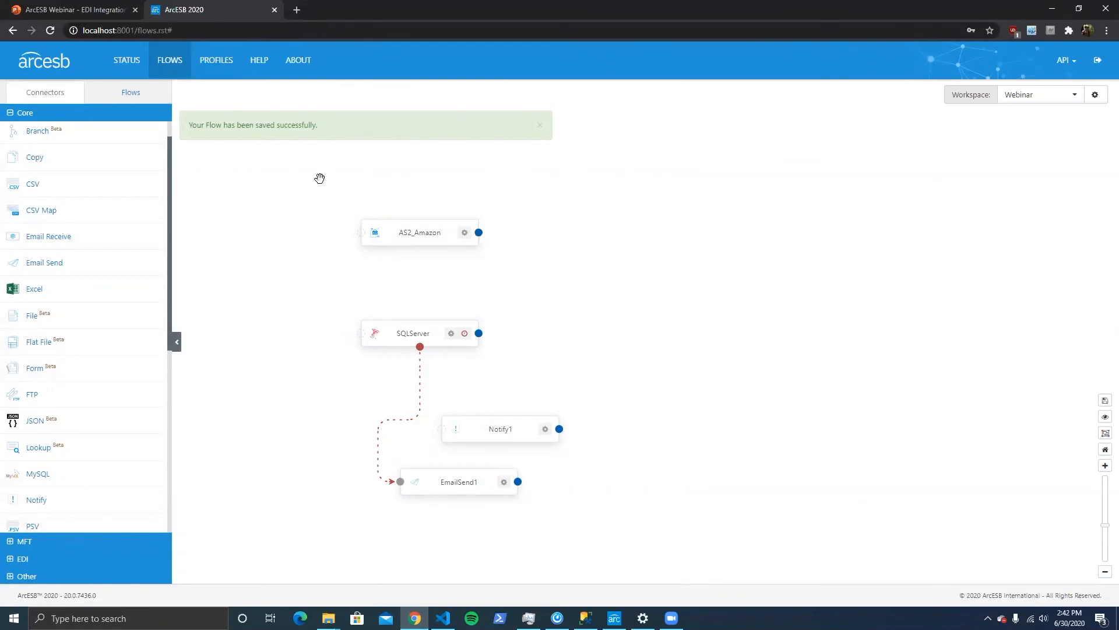
Examine the alert settings in the advanced profile options and return to the Webinar flow.
left_click(218, 74)
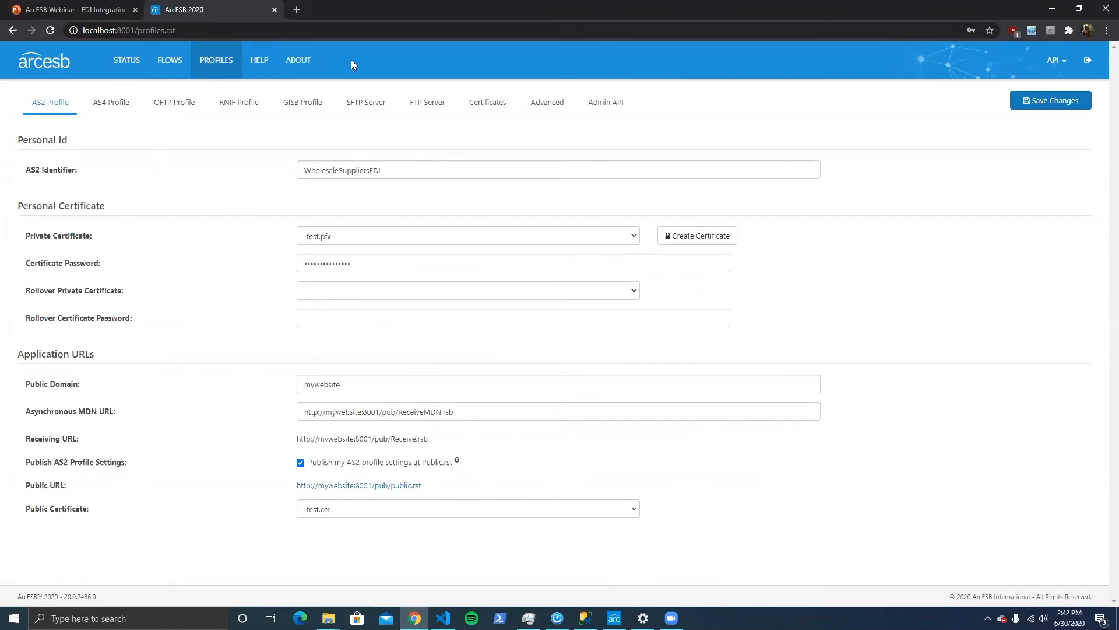
left_click(557, 104)
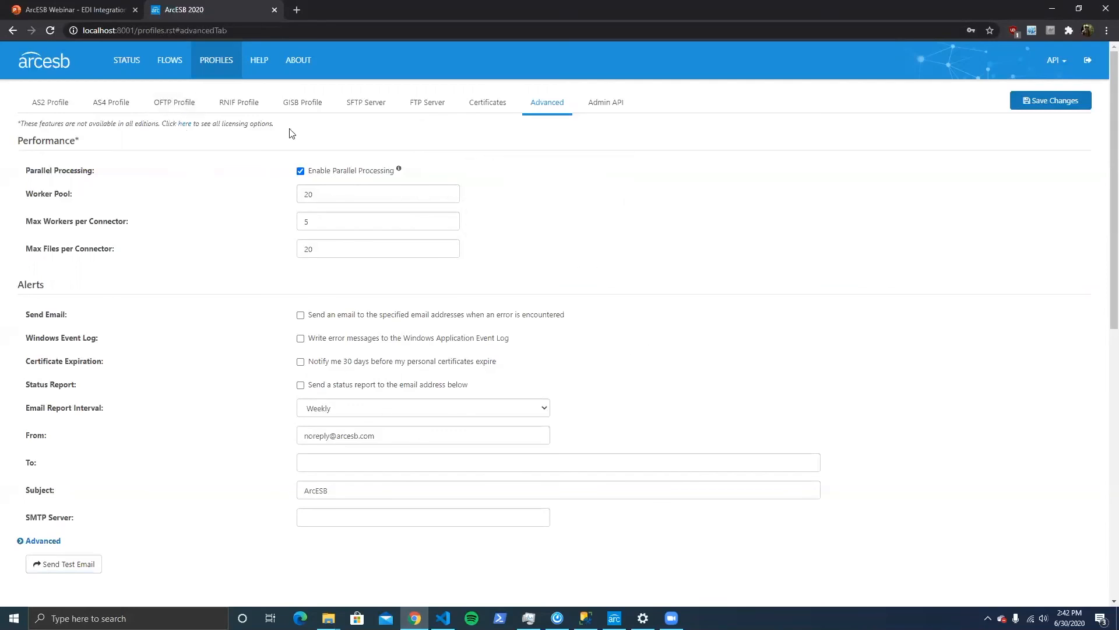
left_click(175, 67)
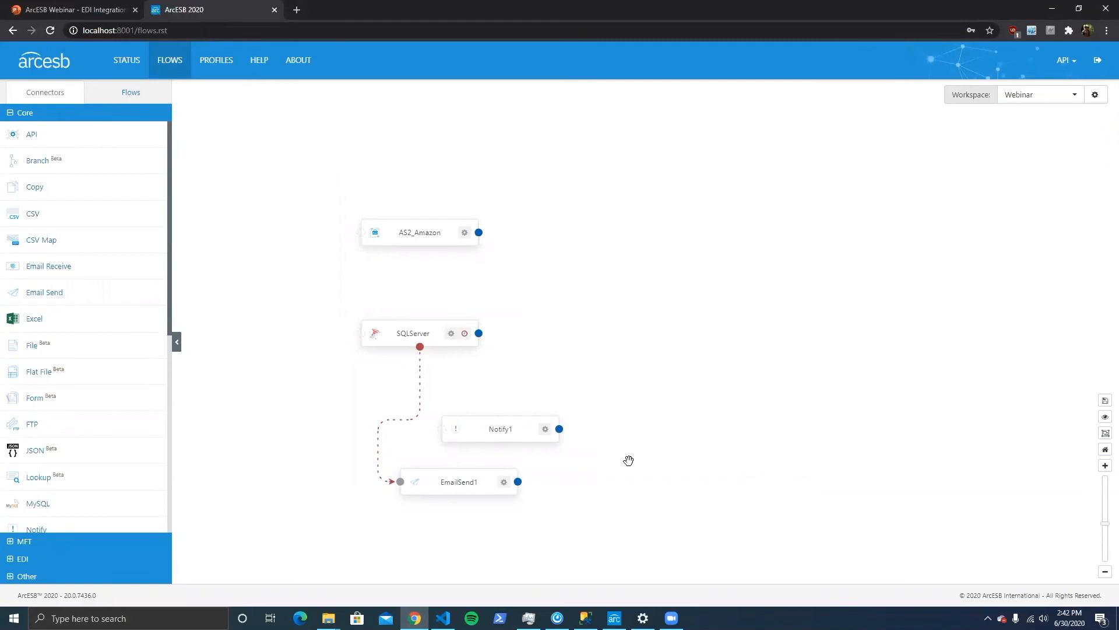
Detach the error path from EmailSend1, leave for the status page without saving, and download the log of the latest SQLServer transaction.
left_click_drag(401, 484, 373, 483)
left_click(146, 64)
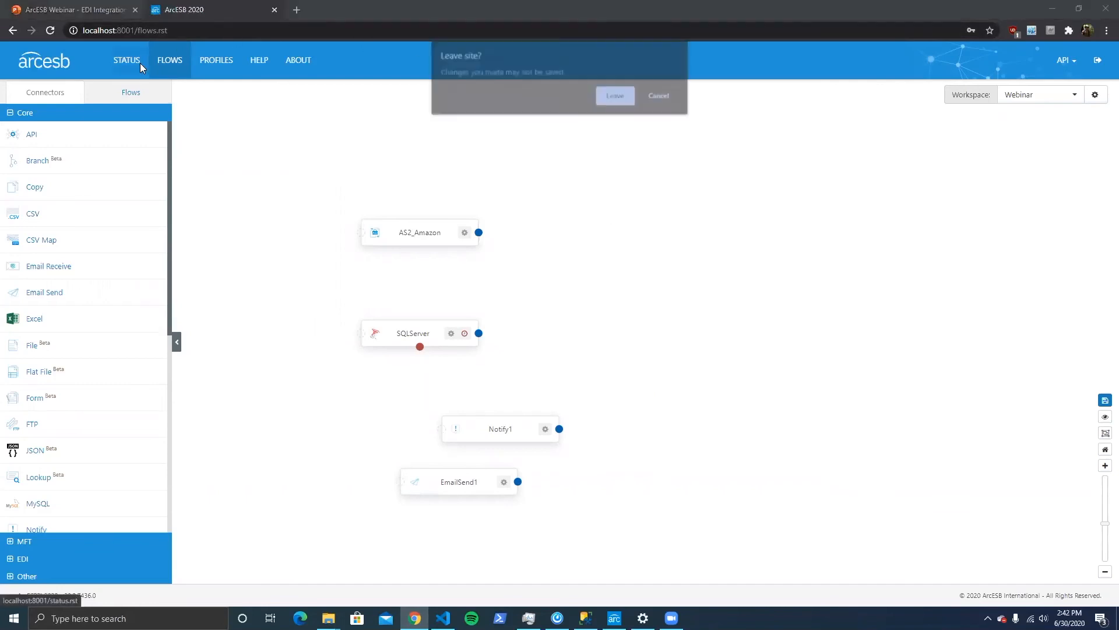
left_click(630, 96)
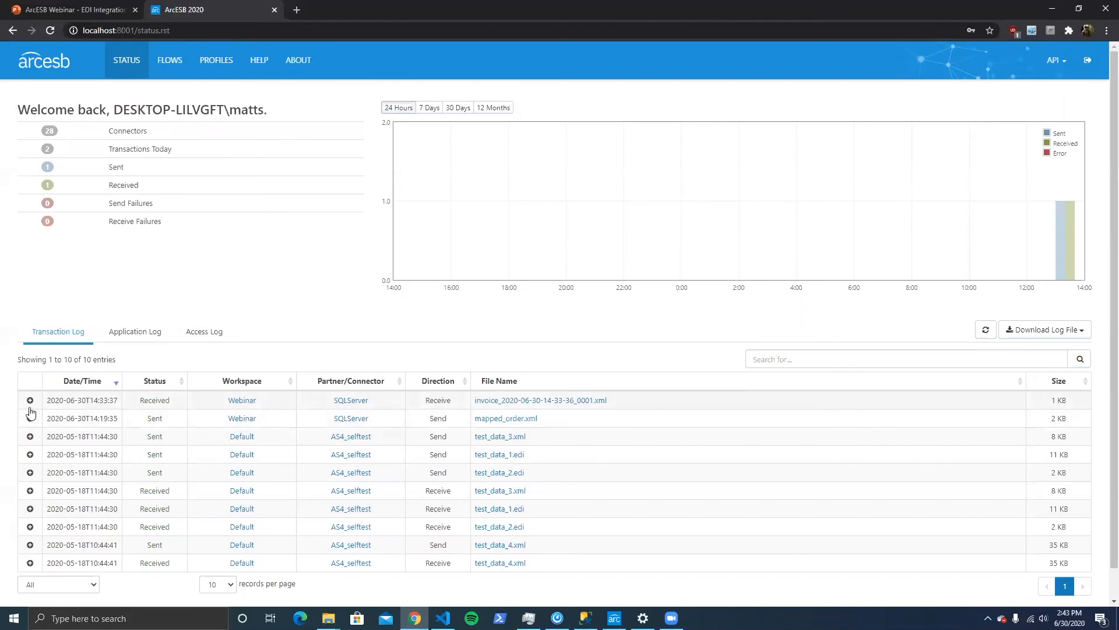
left_click(30, 401)
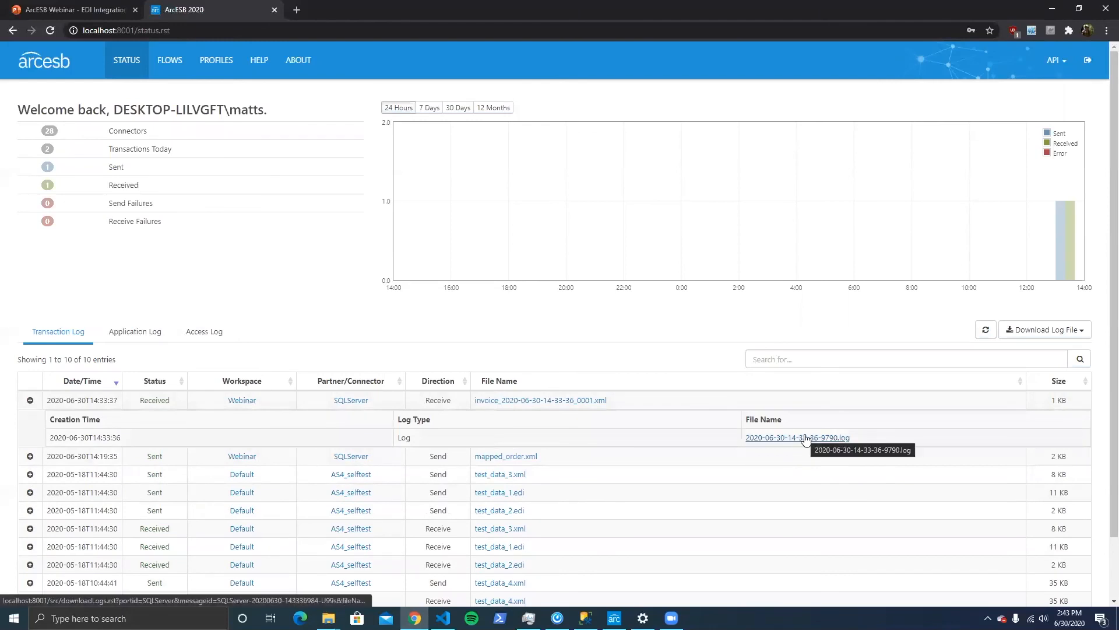
left_click(805, 438)
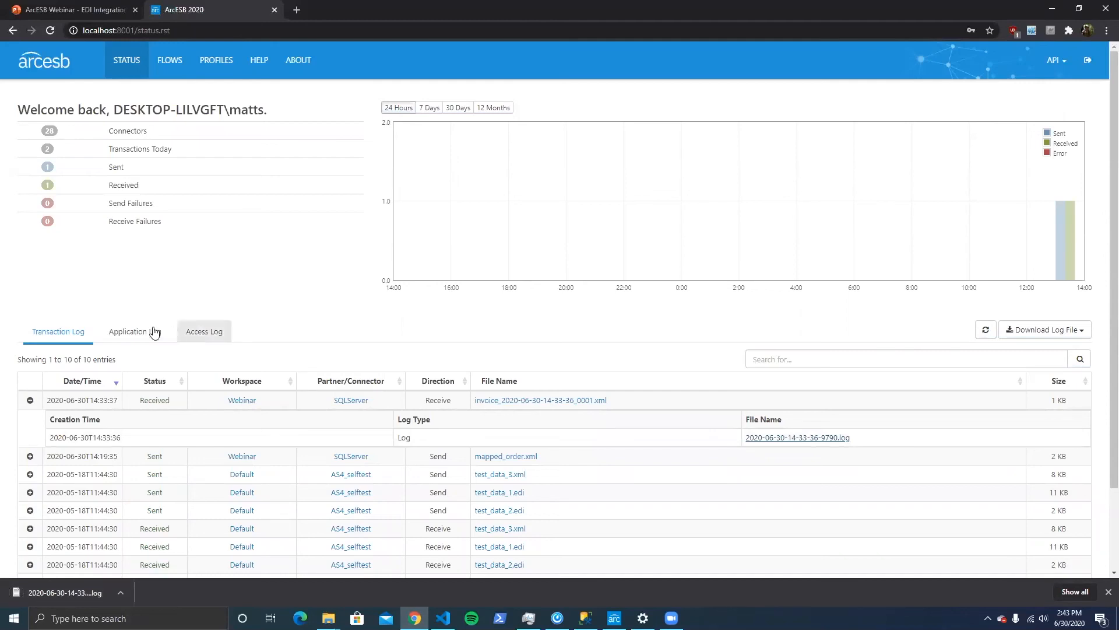
Examine the application and access logs, then return to the transaction log and collapse the latest invoice entry.
left_click(135, 331)
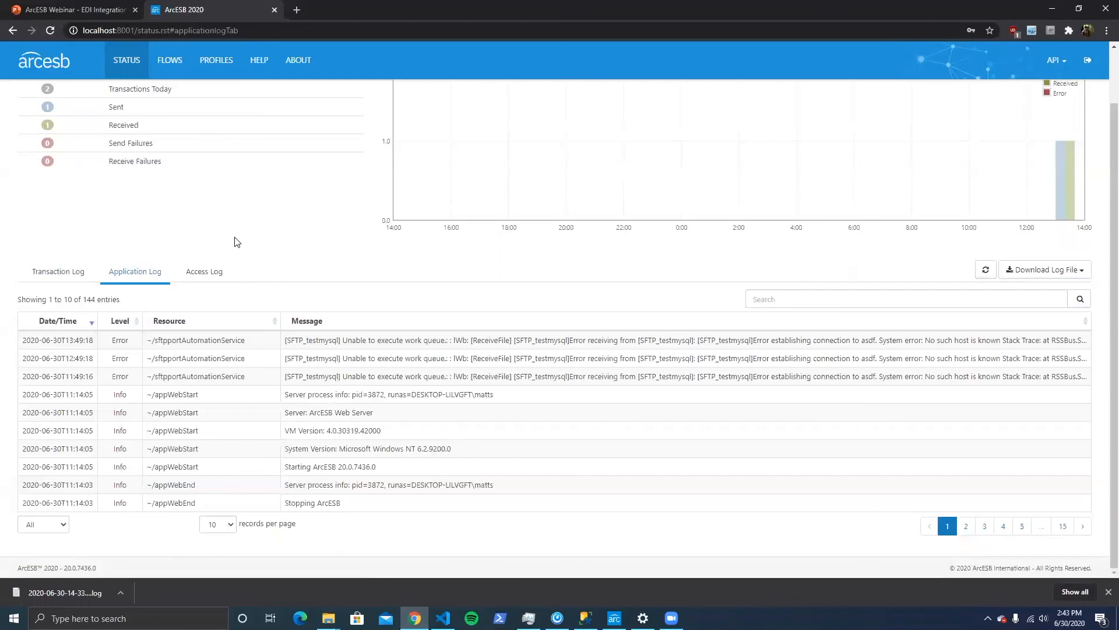
left_click(206, 273)
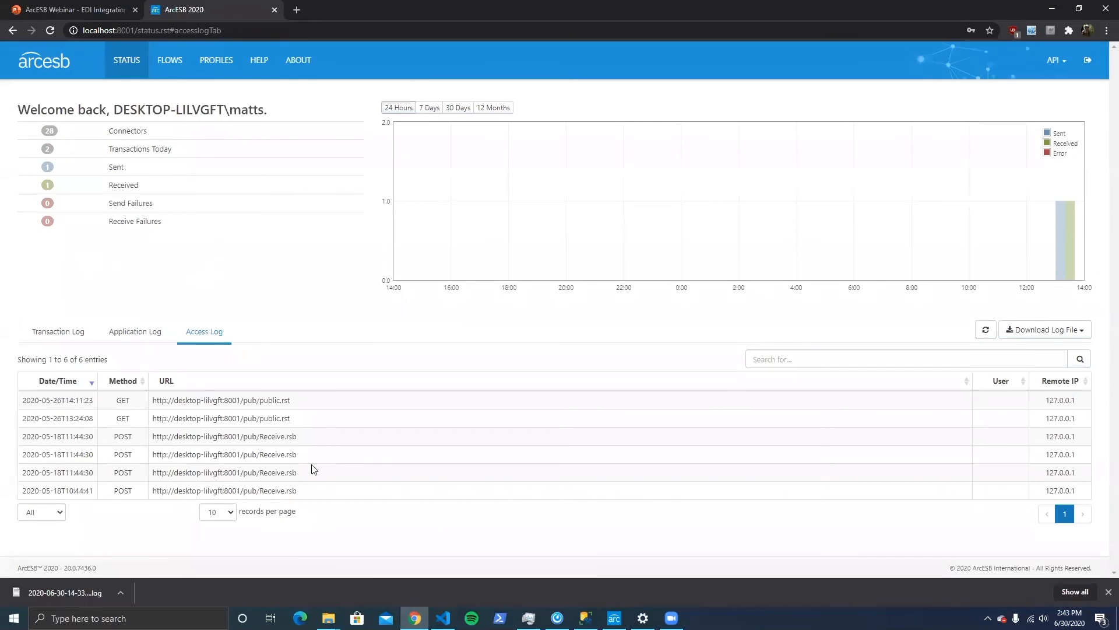
left_click(76, 331)
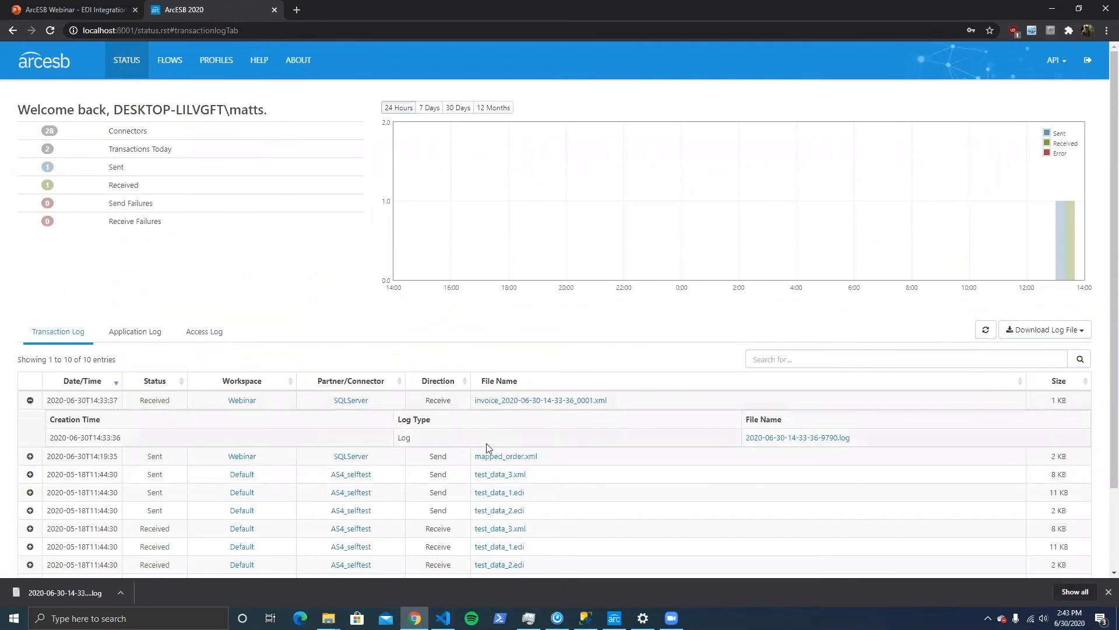
left_click(31, 401)
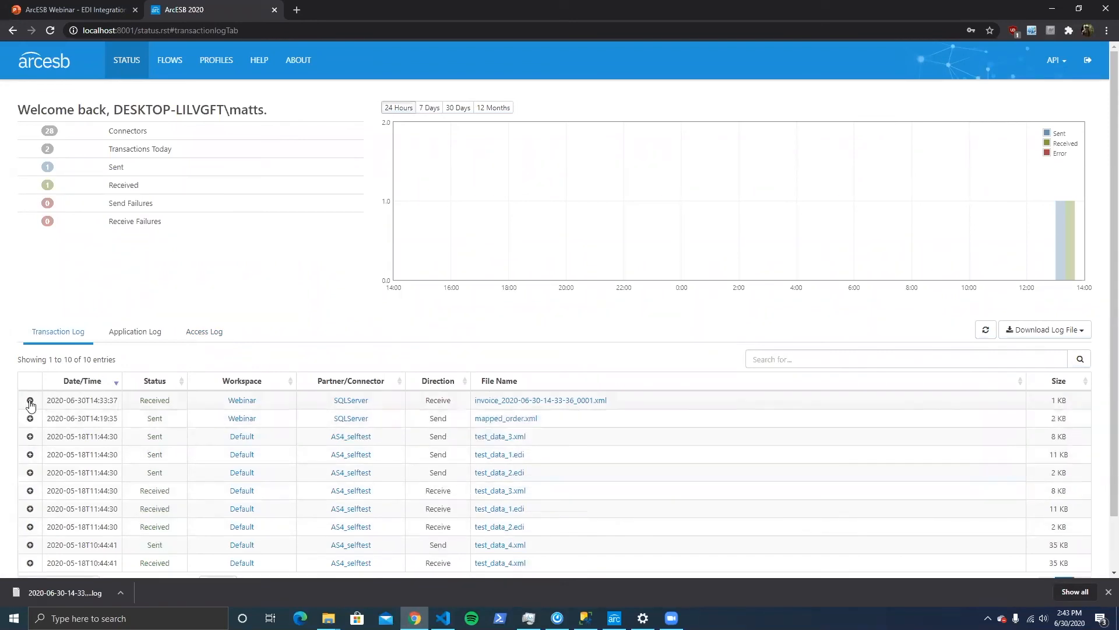
Delete the EmailSend1 and Notify1 connectors from the Webinar flow.
left_click(168, 67)
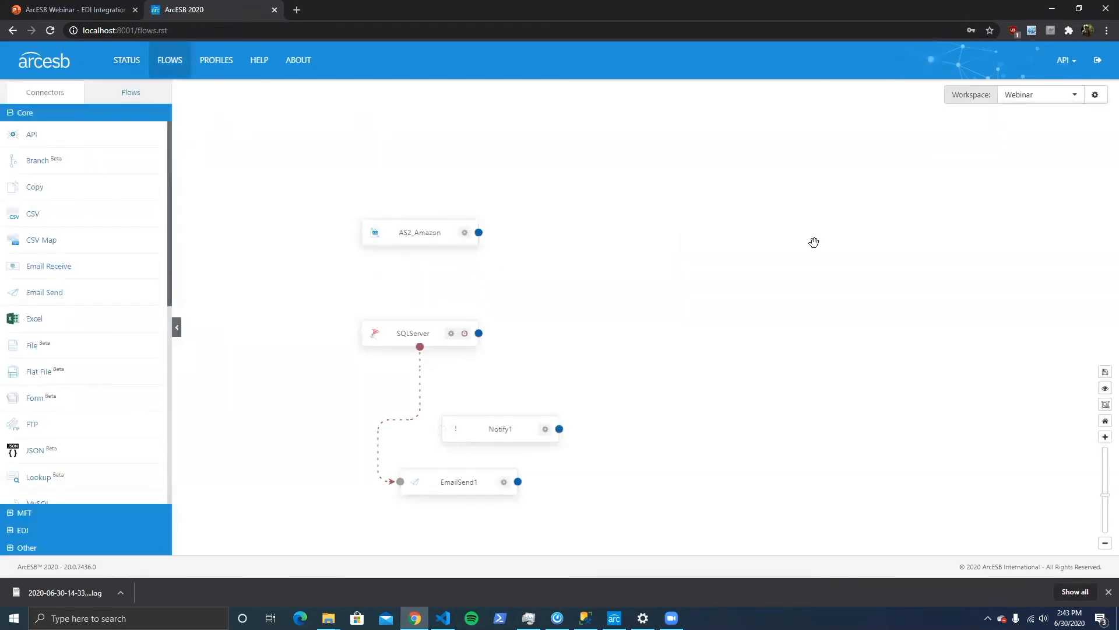
right_click(456, 492)
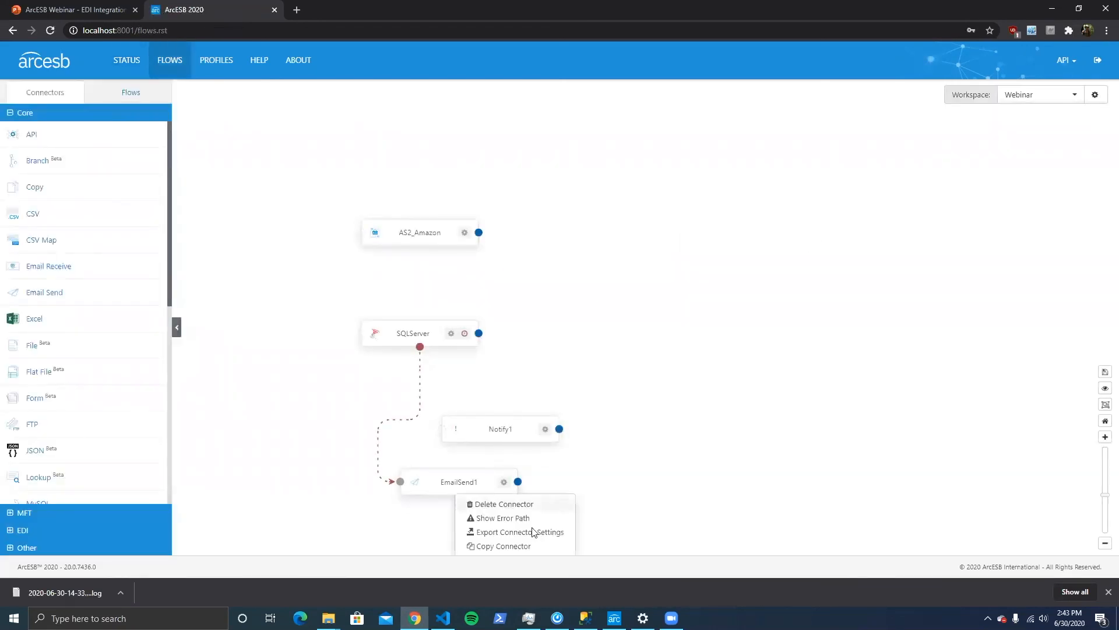
left_click(503, 503)
left_click(682, 138)
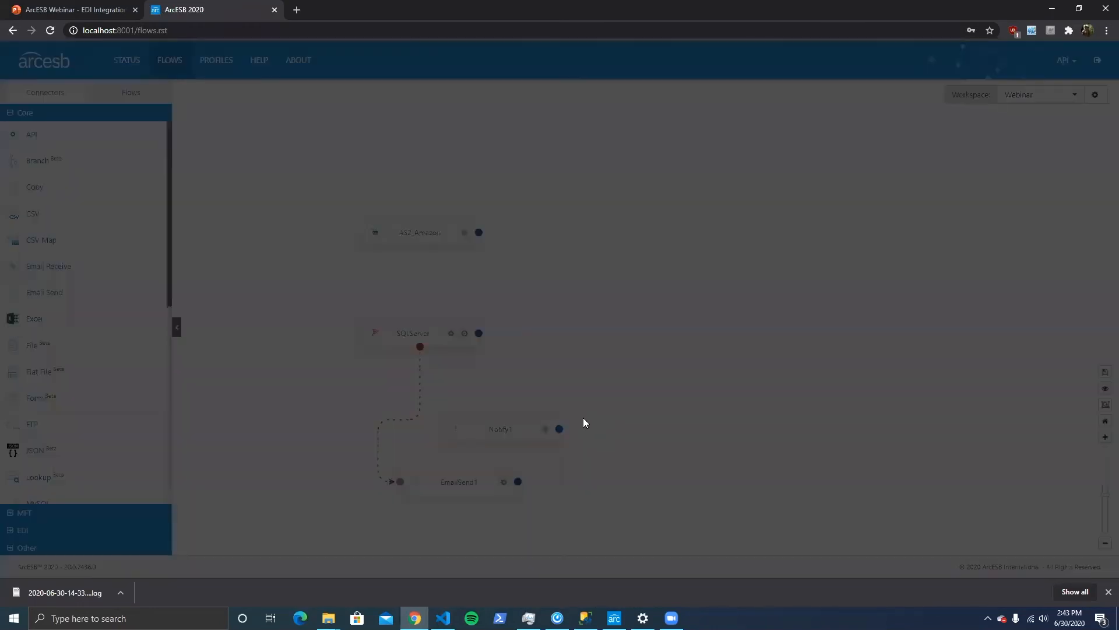
right_click(504, 435)
left_click(594, 444)
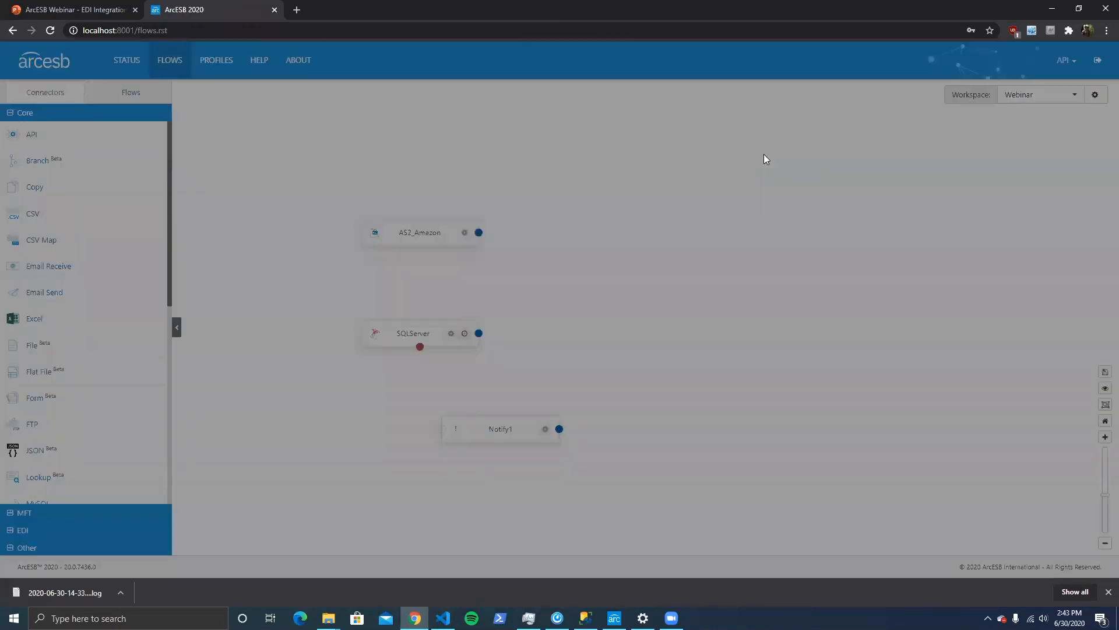
left_click(682, 138)
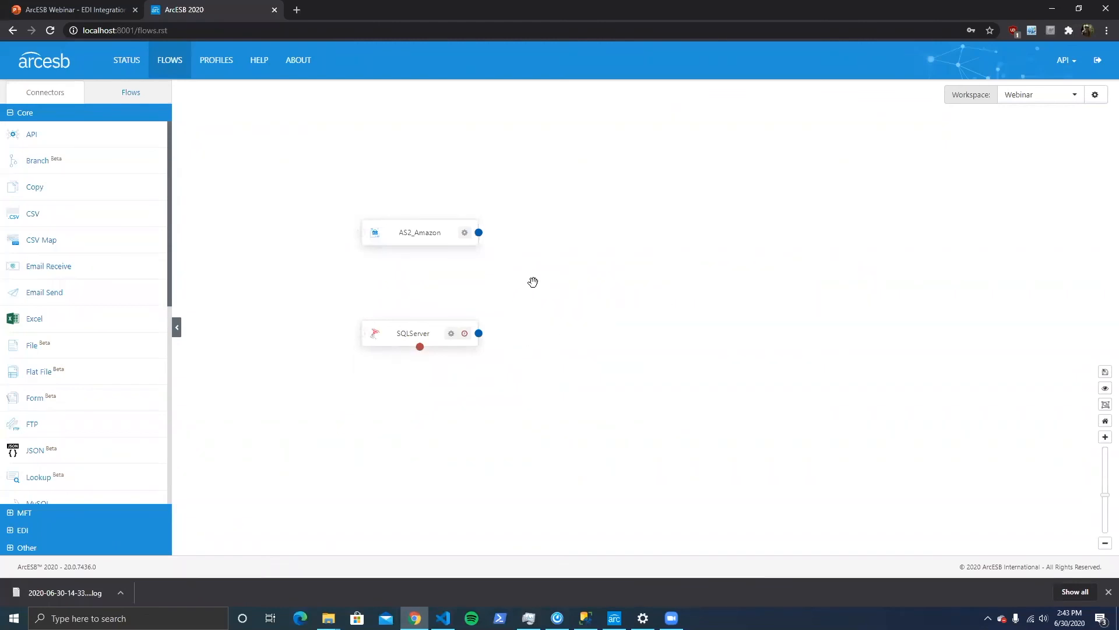
Enable Receive automation on the SQLServer connector and set its receive interval to Advanced.
left_click(418, 337)
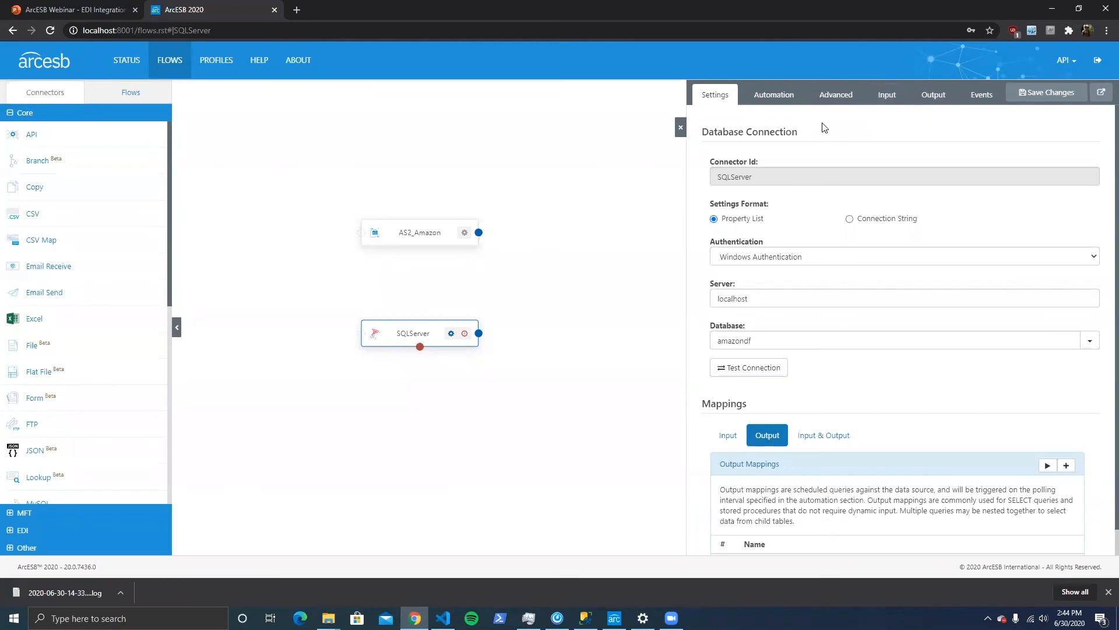
left_click(836, 94)
left_click(774, 95)
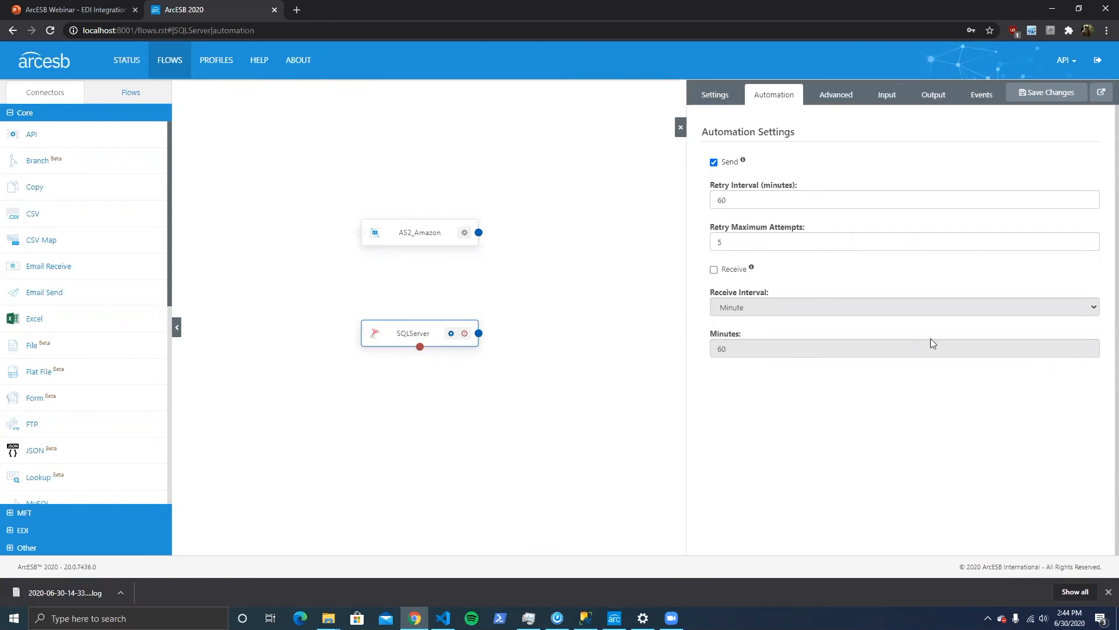
left_click(733, 270)
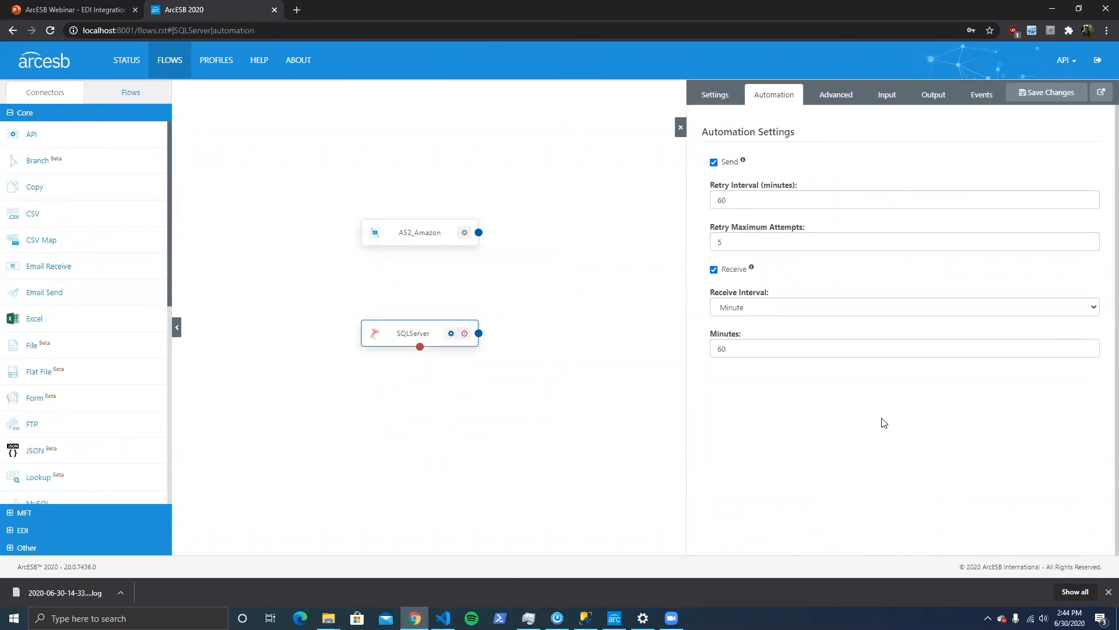
left_click(779, 307)
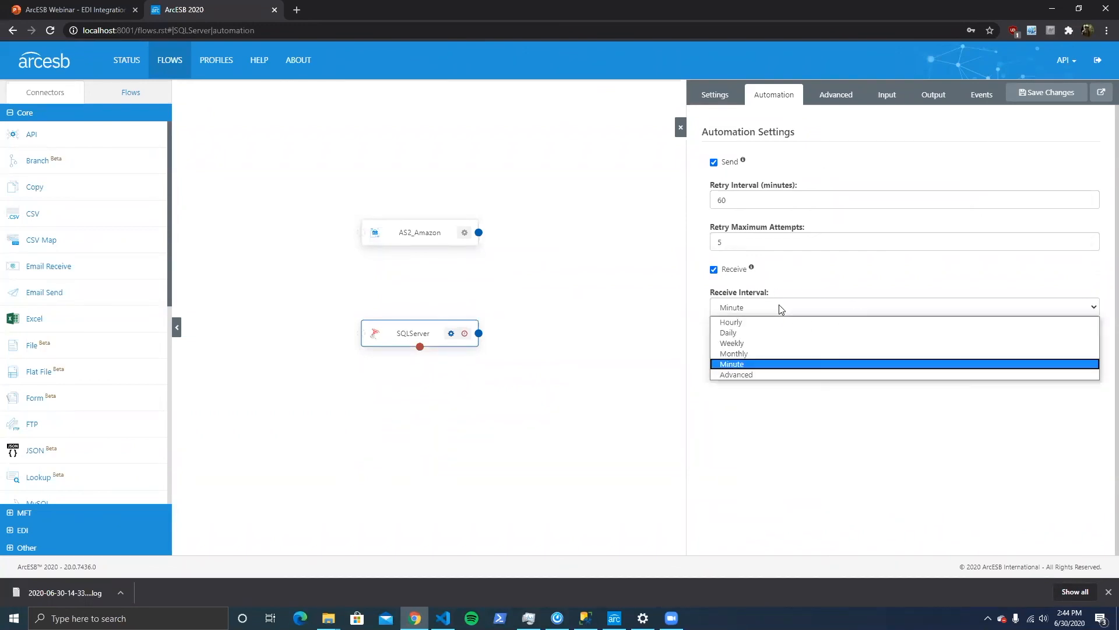
left_click(749, 375)
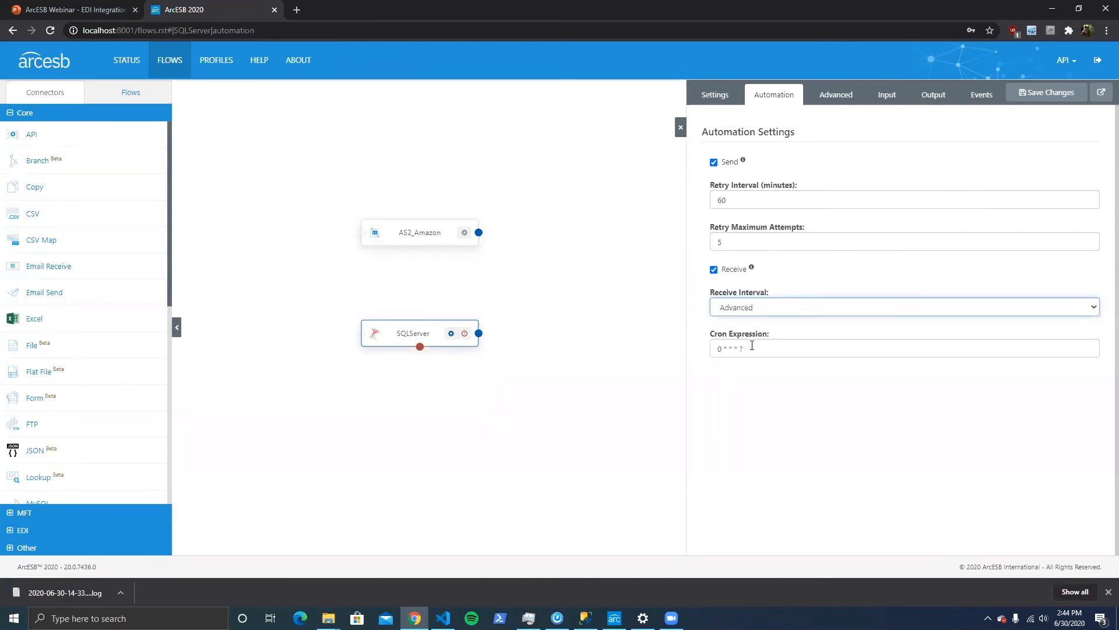
left_click(896, 461)
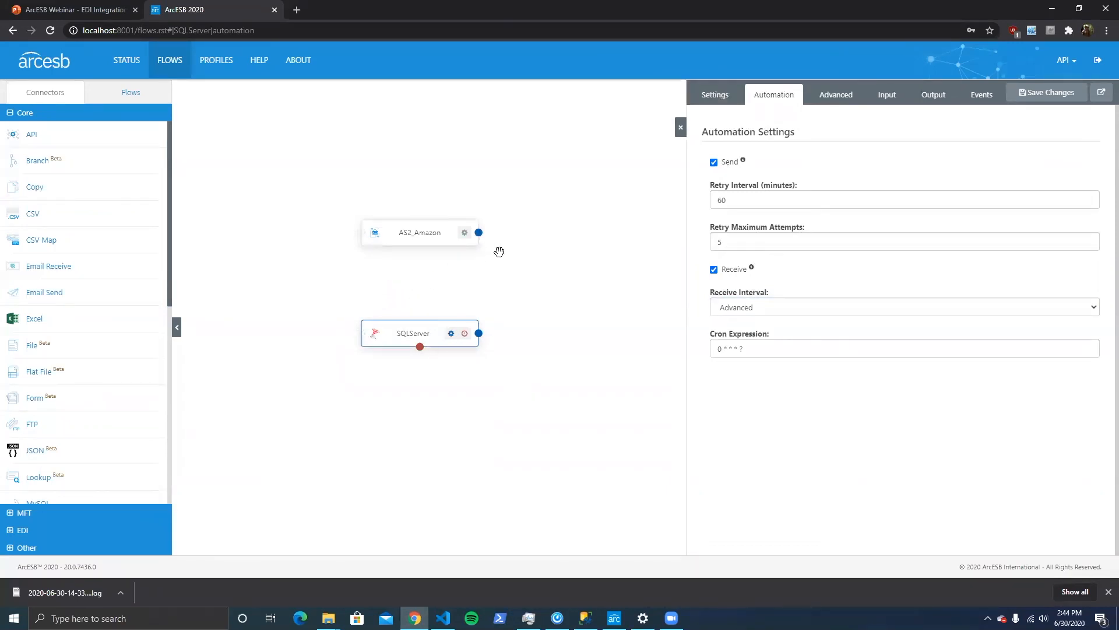
Connect AS2_Amazon to SQLServer, remove that connection, and close the SQLServer configuration without saving its changes.
left_click_drag(478, 232, 362, 333)
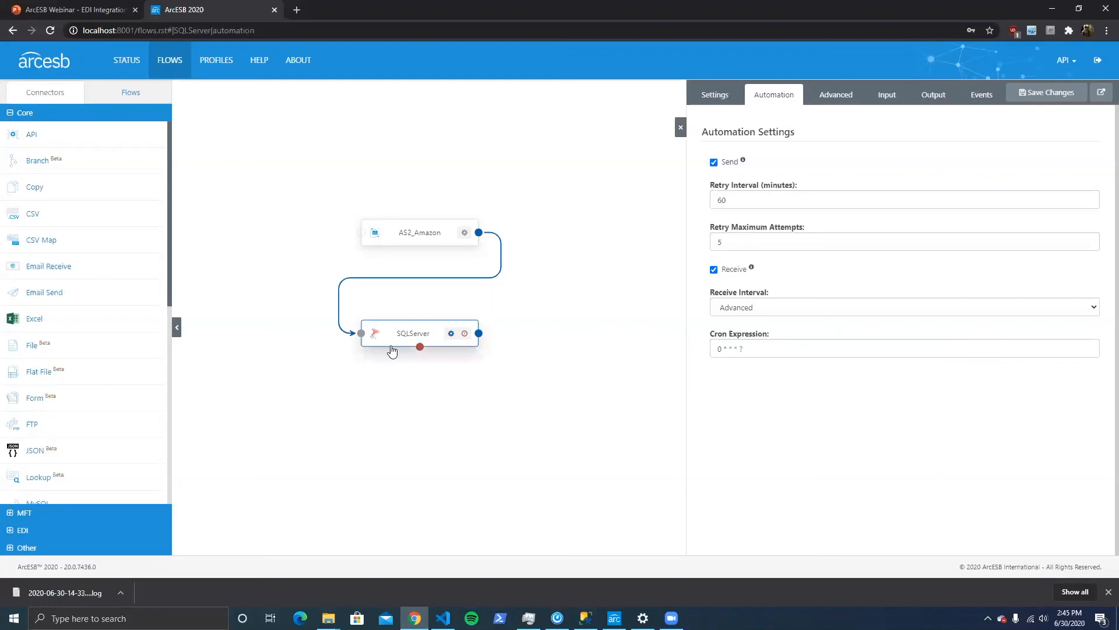
left_click_drag(359, 335, 345, 327)
left_click(680, 127)
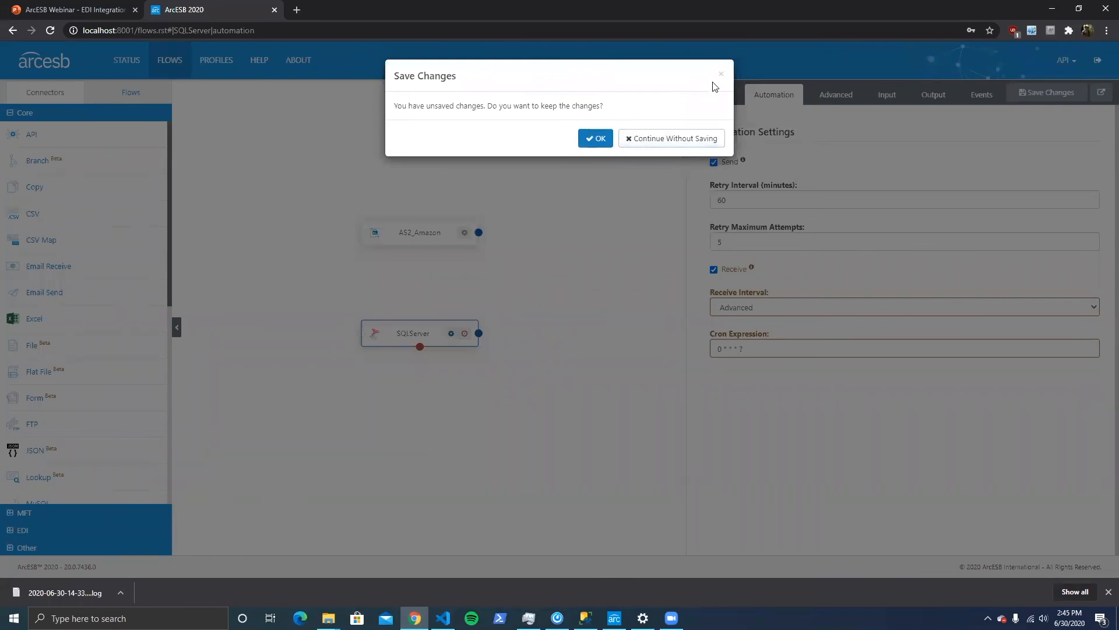
left_click(691, 135)
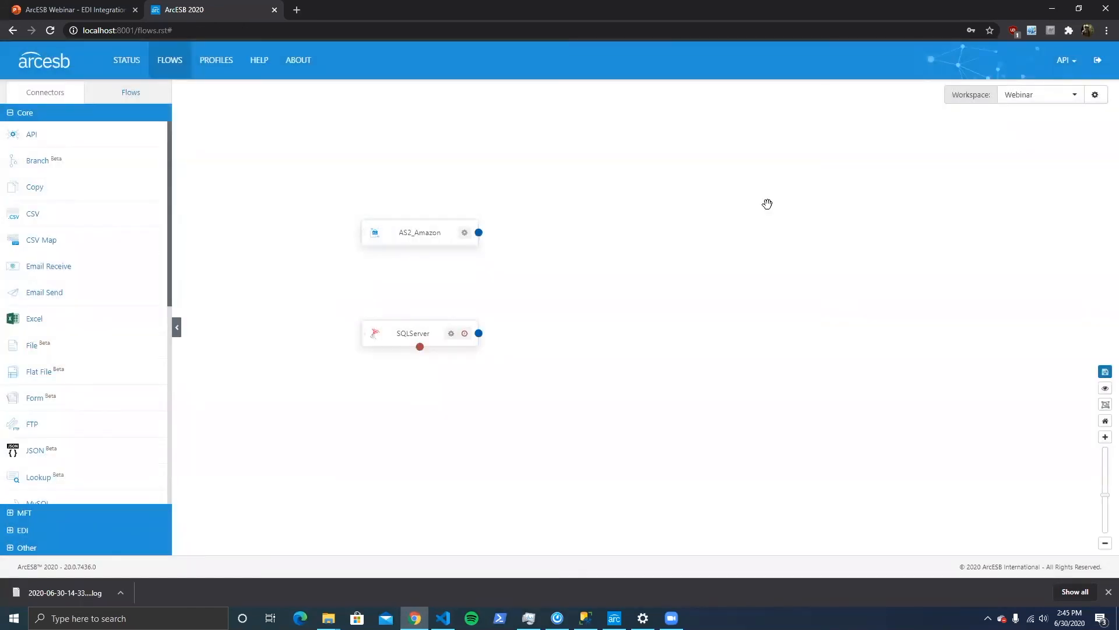
Review the automation and trading partner settings of AS2_Amazon, close its configuration, and save the flow.
left_click(420, 236)
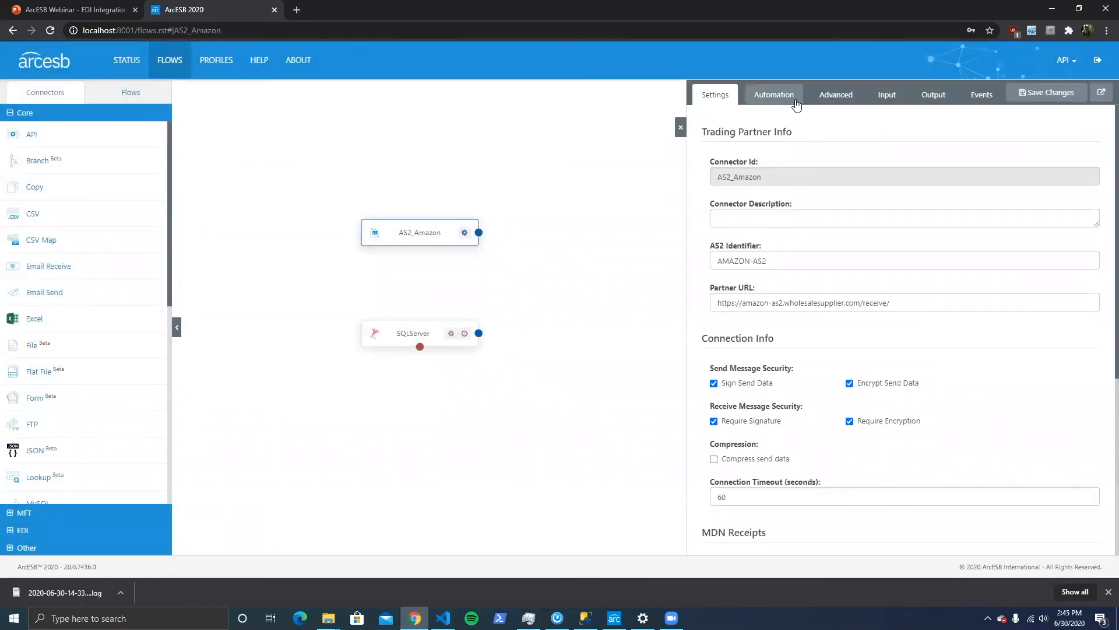
left_click(785, 101)
left_click(701, 108)
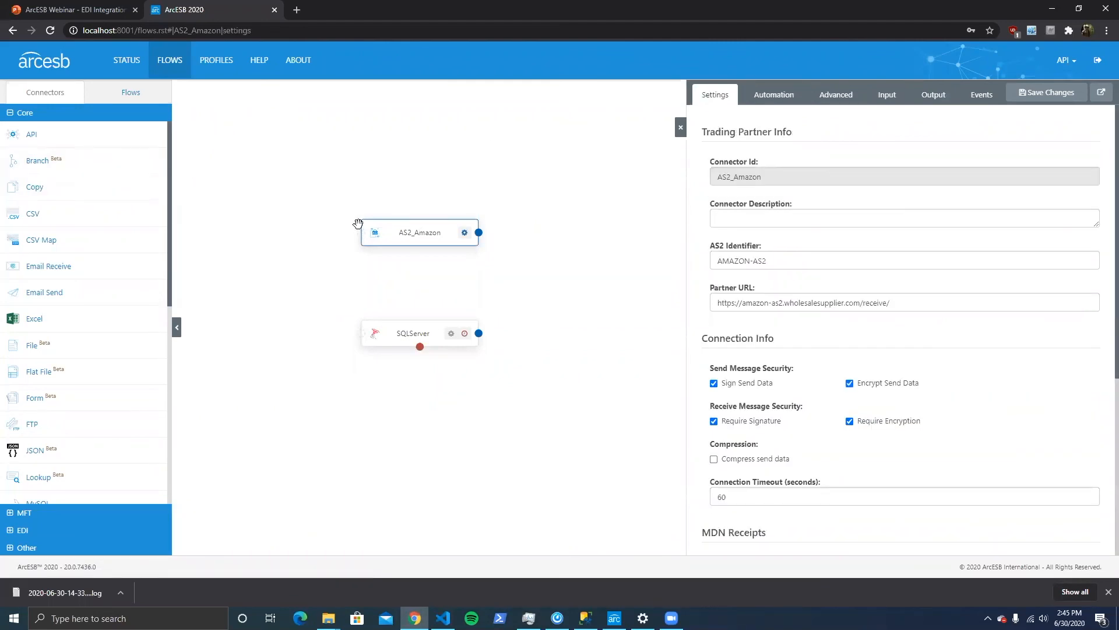
left_click_drag(258, 418, 258, 420)
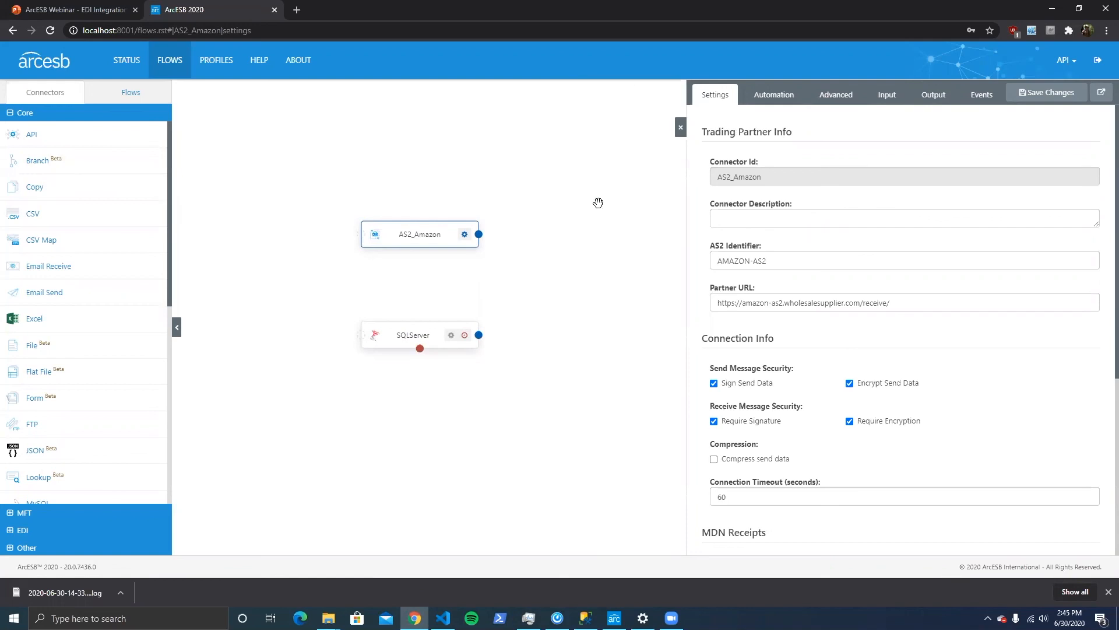
left_click(680, 127)
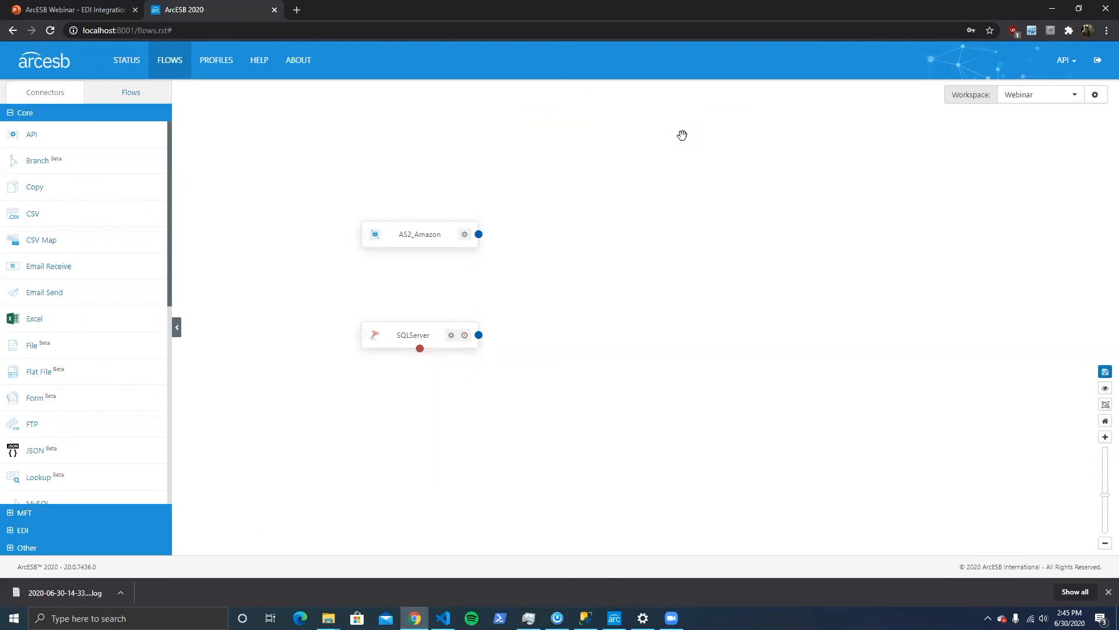
left_click(1104, 371)
Examine the REST API reference, including its HTTP methods, resources, and actions.
left_click(1077, 68)
left_click(1043, 89)
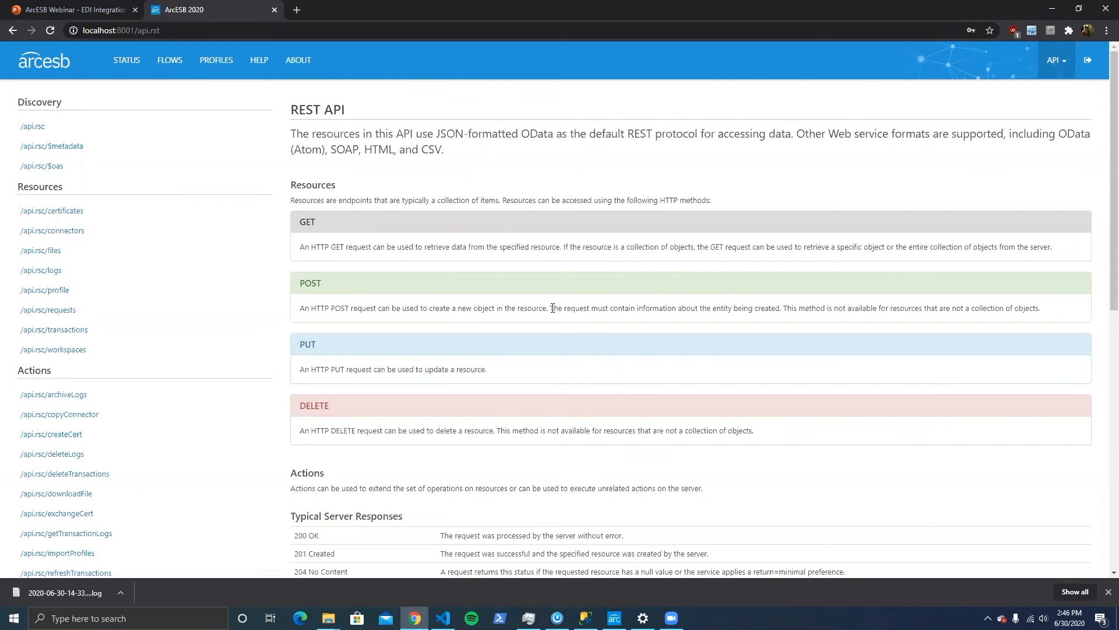
scroll(550, 284, "down", 1)
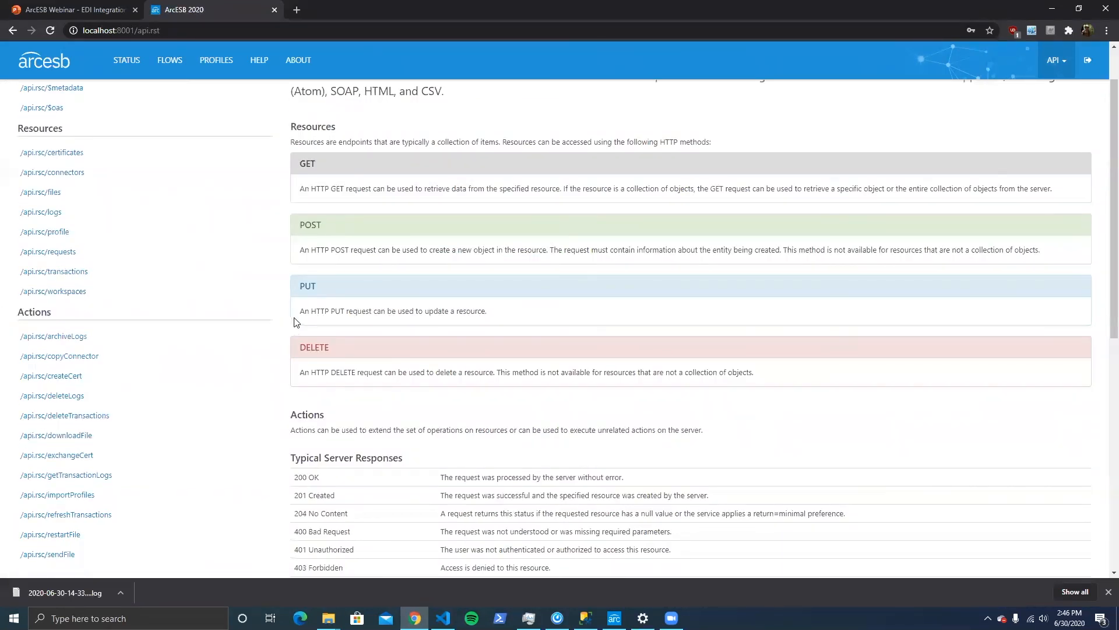
scroll(522, 359, "up", 1)
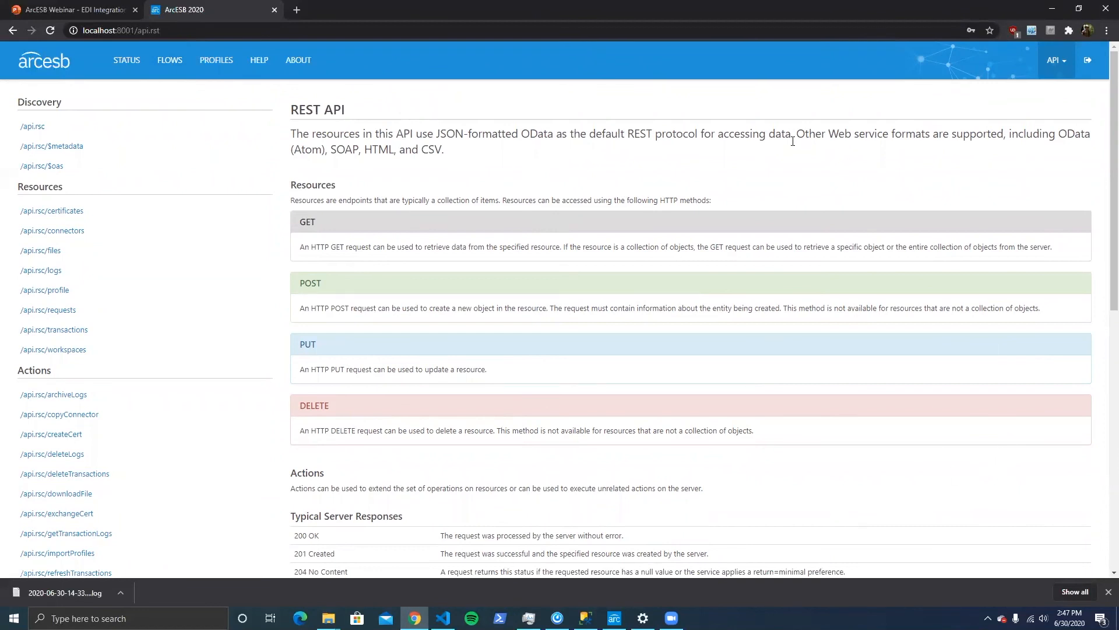
Return to the Webinar flow and examine the Input & Output mappings of the SQLServer connector.
left_click(174, 73)
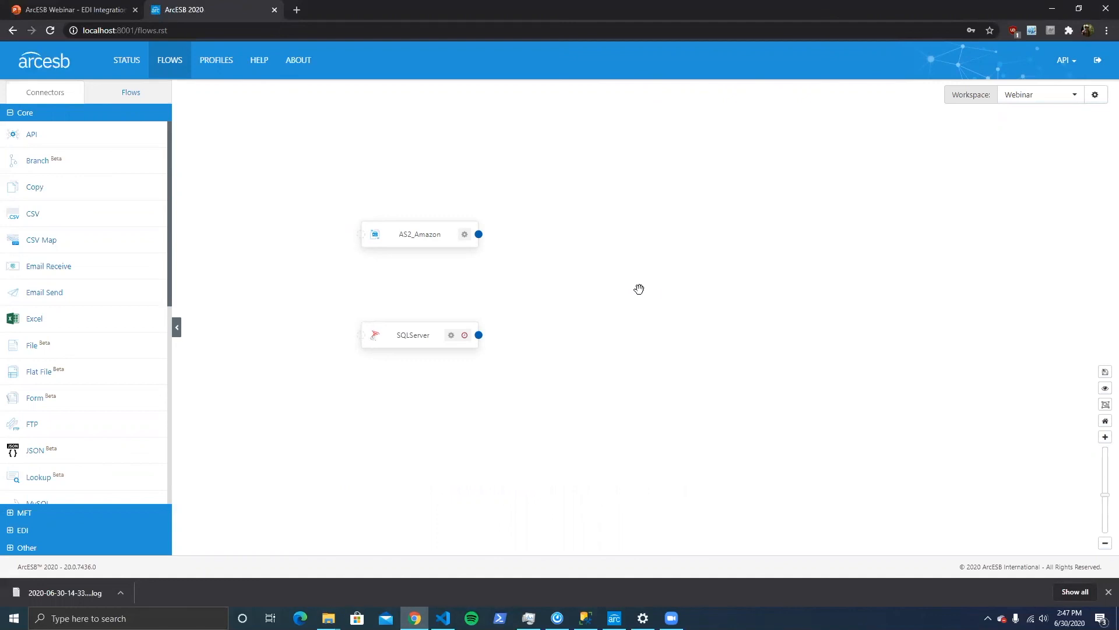
left_click(425, 336)
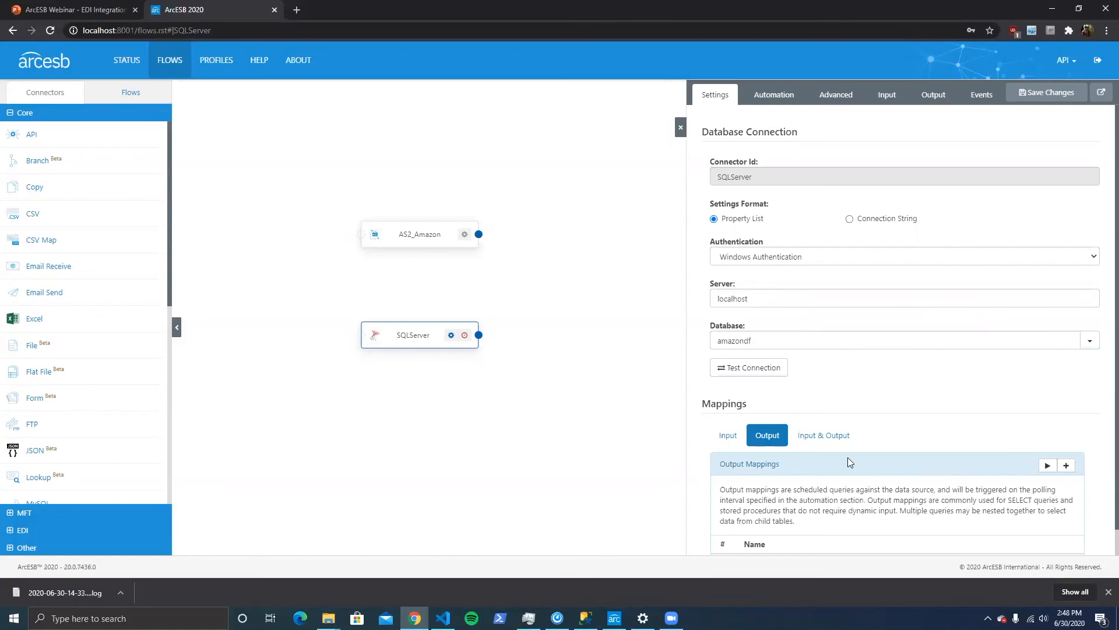
left_click(823, 436)
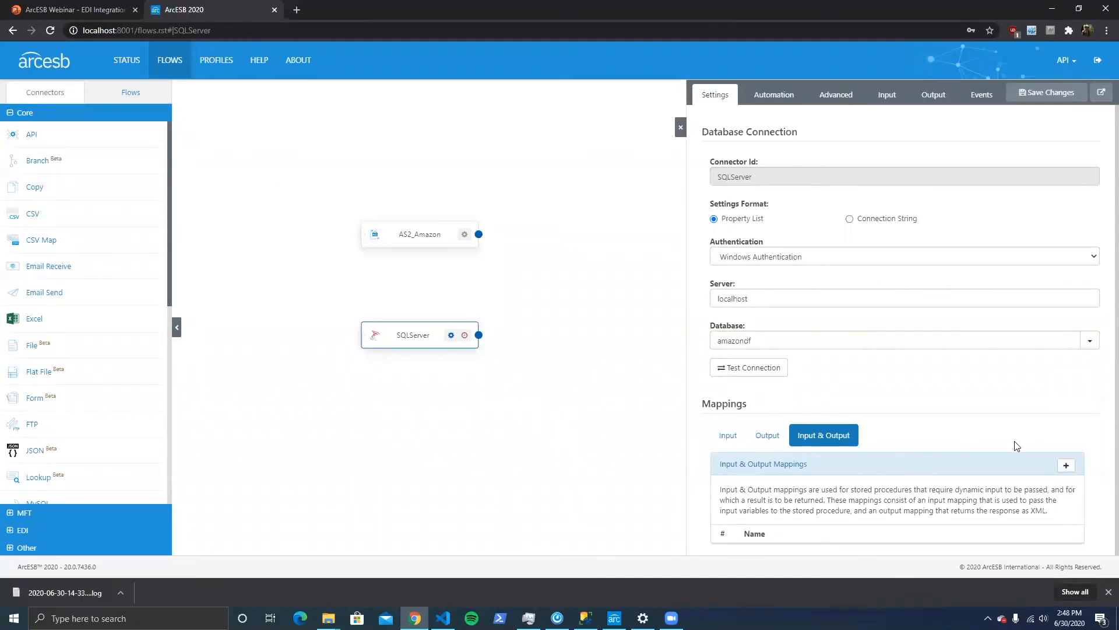
Create an Input & Output mapping for the stored procedure [dbo].[spGetOrdersByCustomerName] in the SQLServer connector.
left_click(1065, 465)
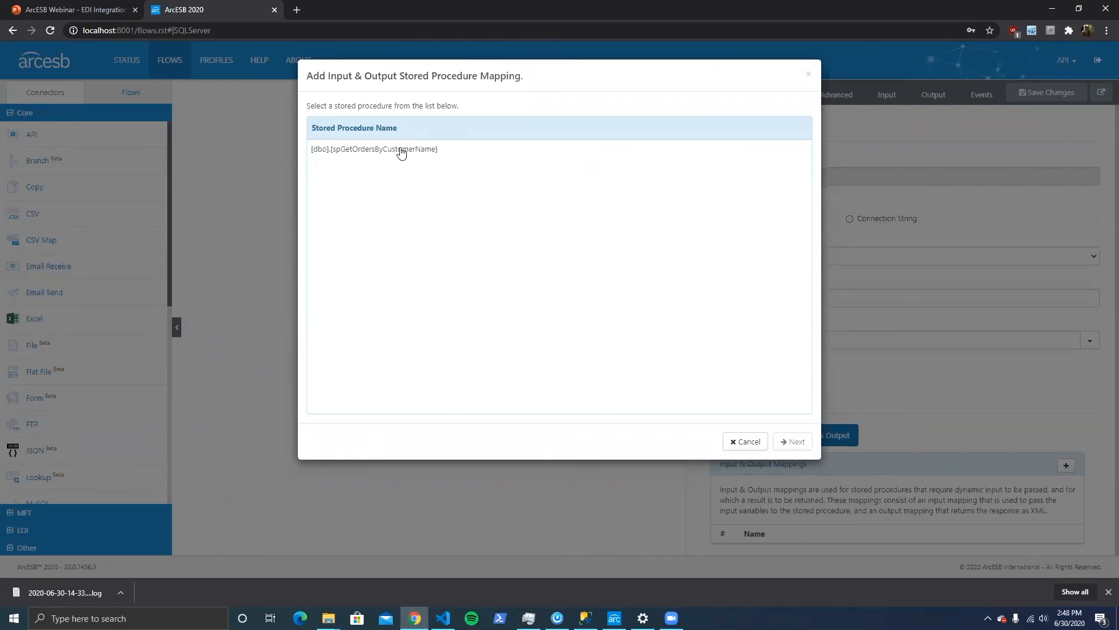
left_click(373, 153)
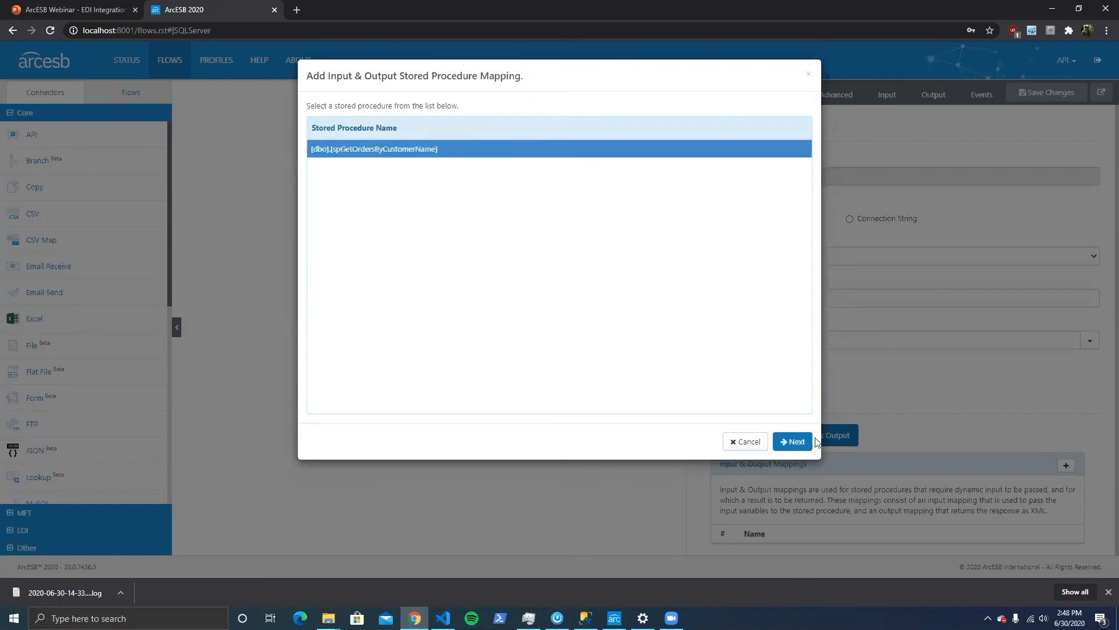
left_click(792, 441)
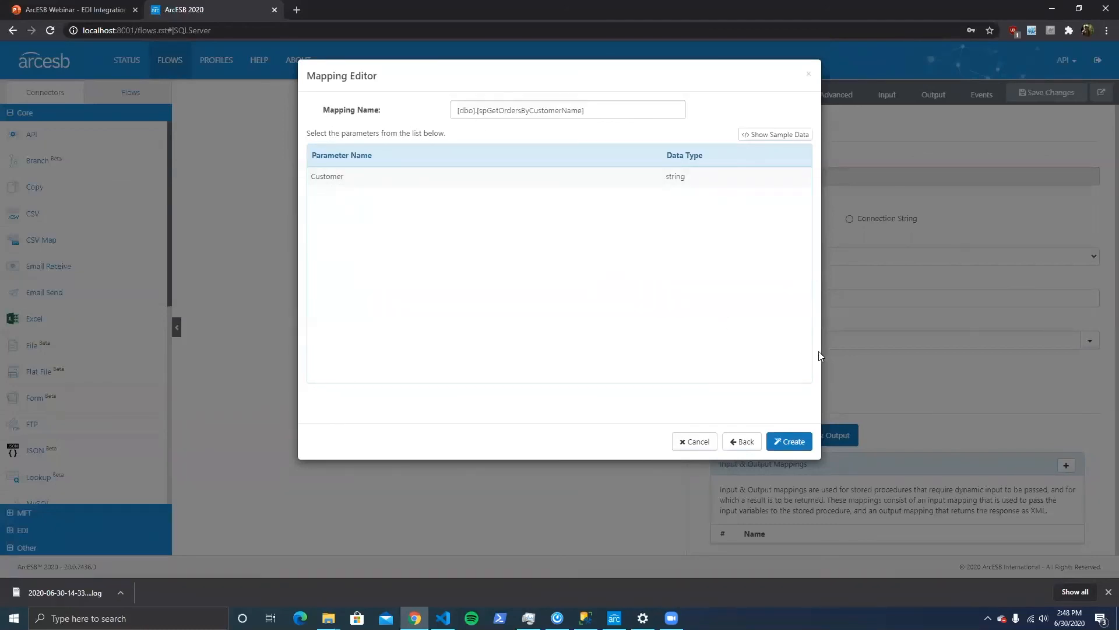
left_click(808, 446)
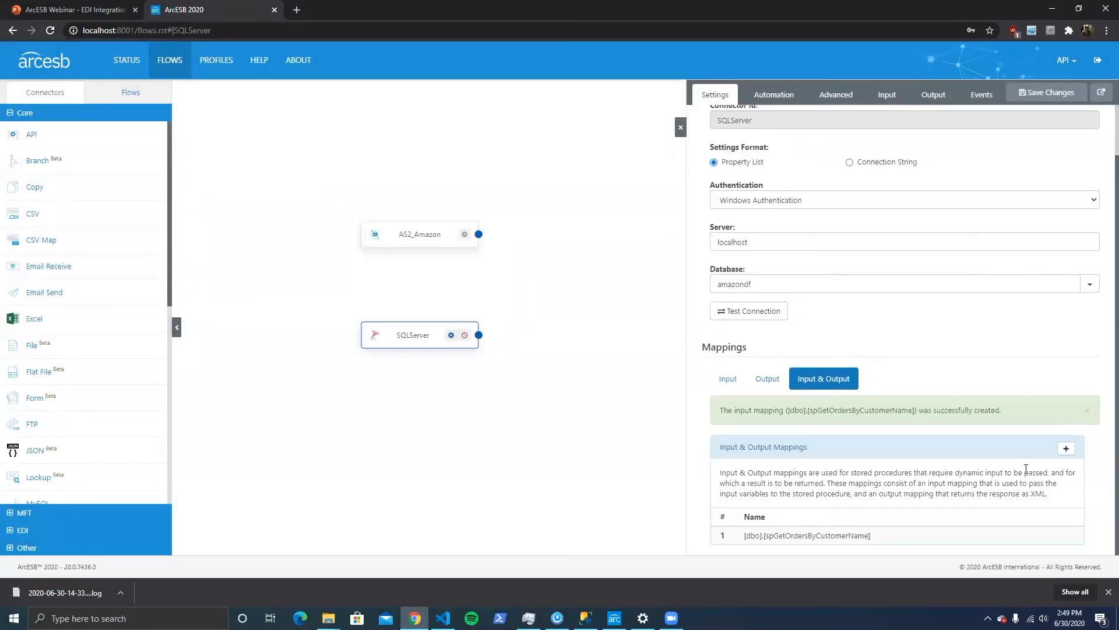
Examine the input and output XML of the spGetOrdersByCustomerName mapping, including its Customer parameter, and close the code editor without saving.
mouse_move(1058, 538)
left_click(1066, 535)
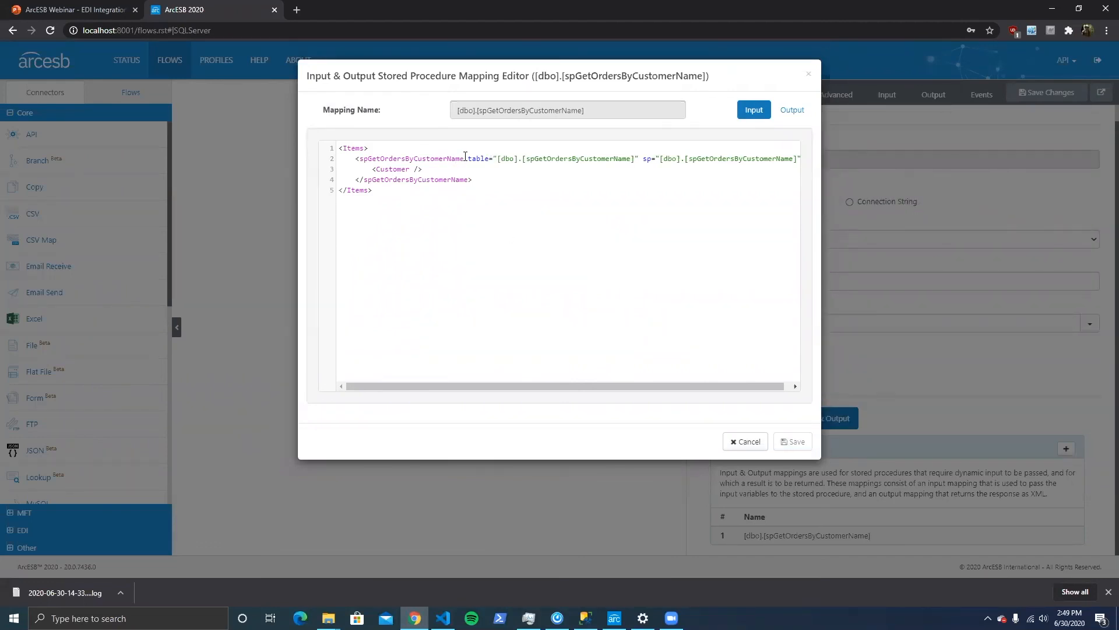
left_click_drag(368, 158, 454, 156)
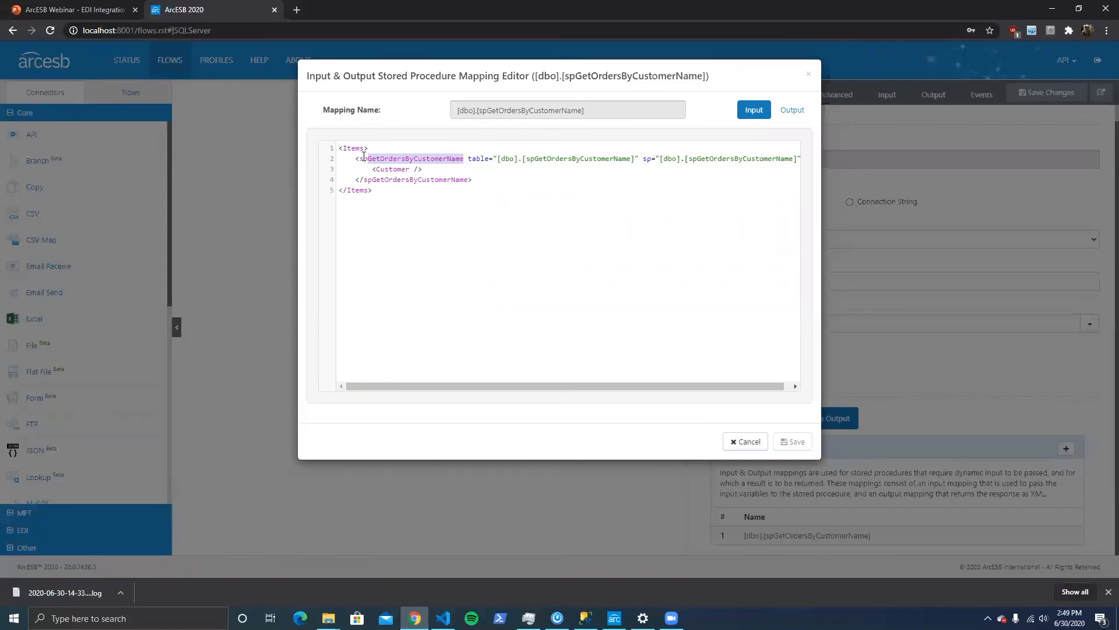
left_click_drag(371, 168, 422, 169)
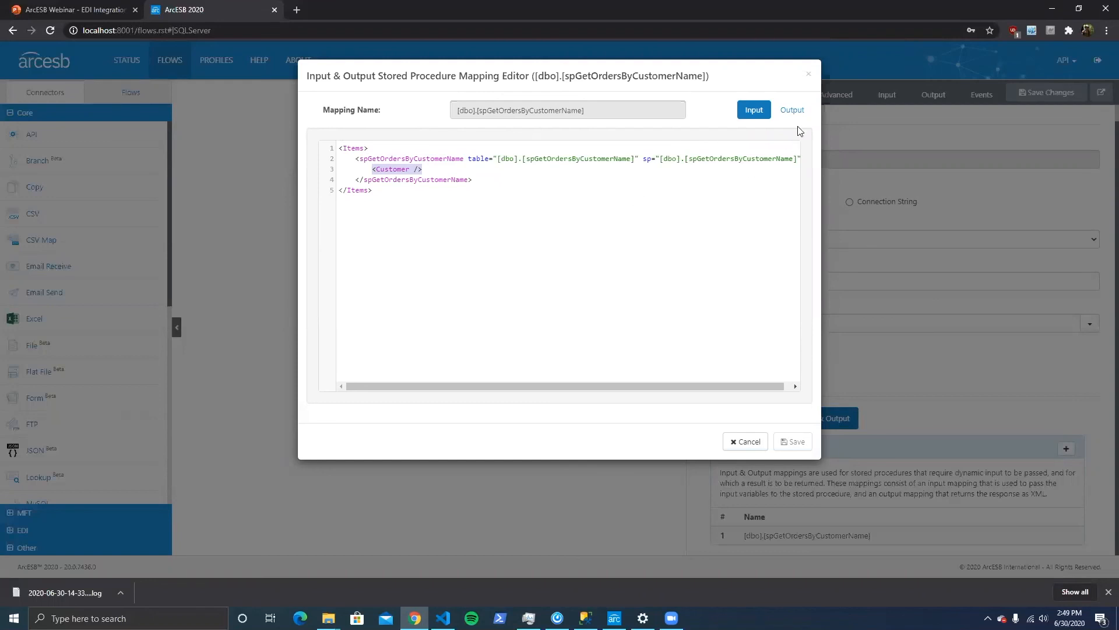
left_click(792, 110)
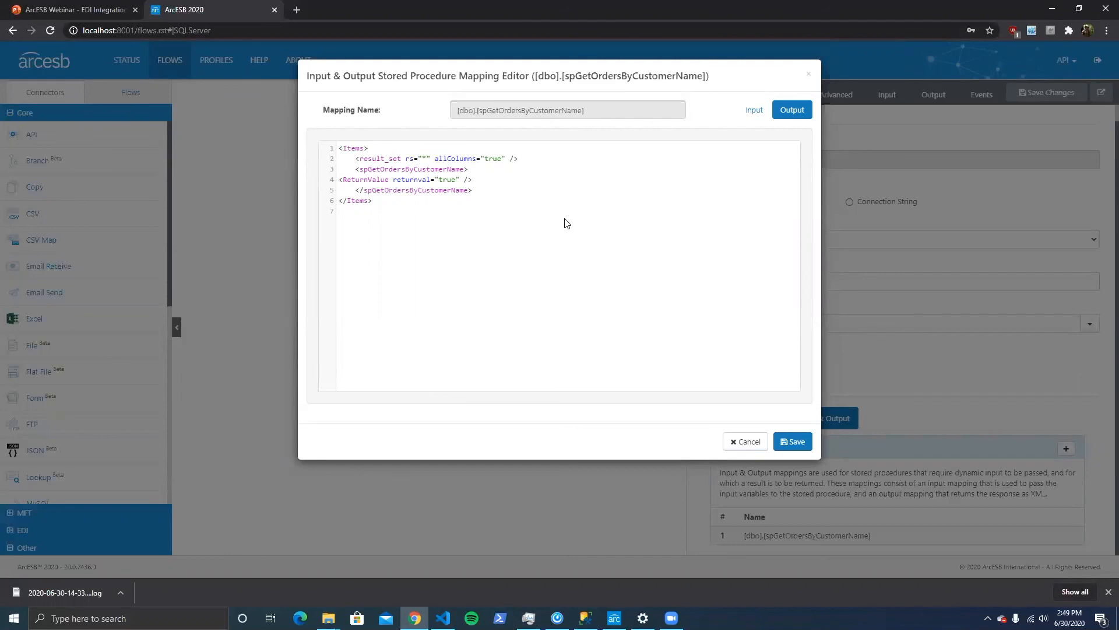
left_click(745, 442)
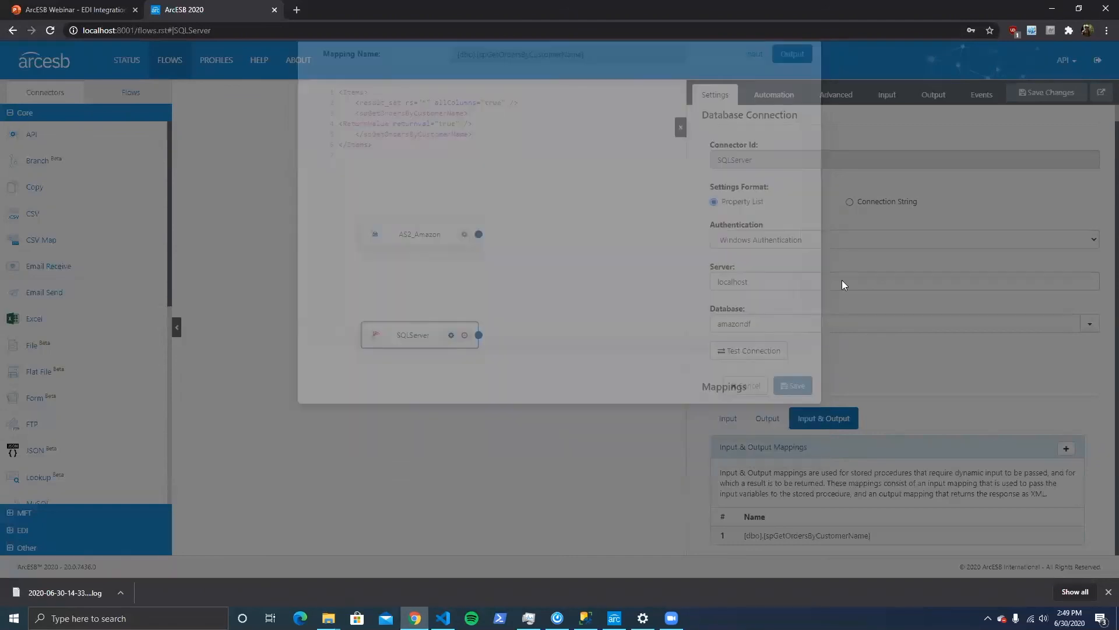
Preview the sample output of the spGetOrdersByCustomerName mapping with Customer set to asdf, and close the mapping editor without saving.
left_click(1055, 536)
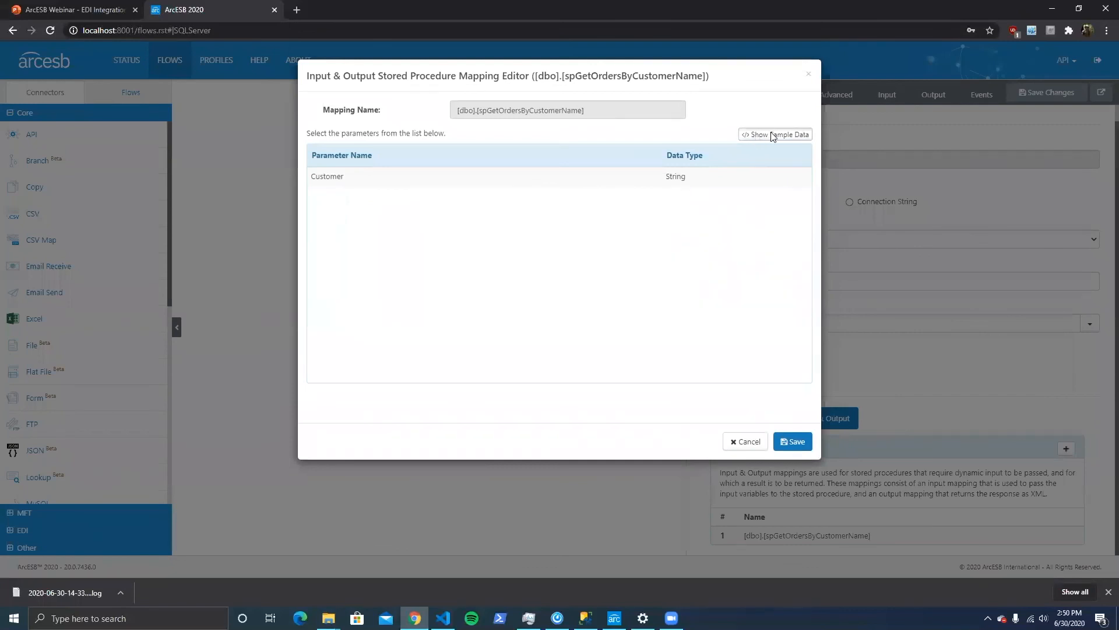
left_click(769, 136)
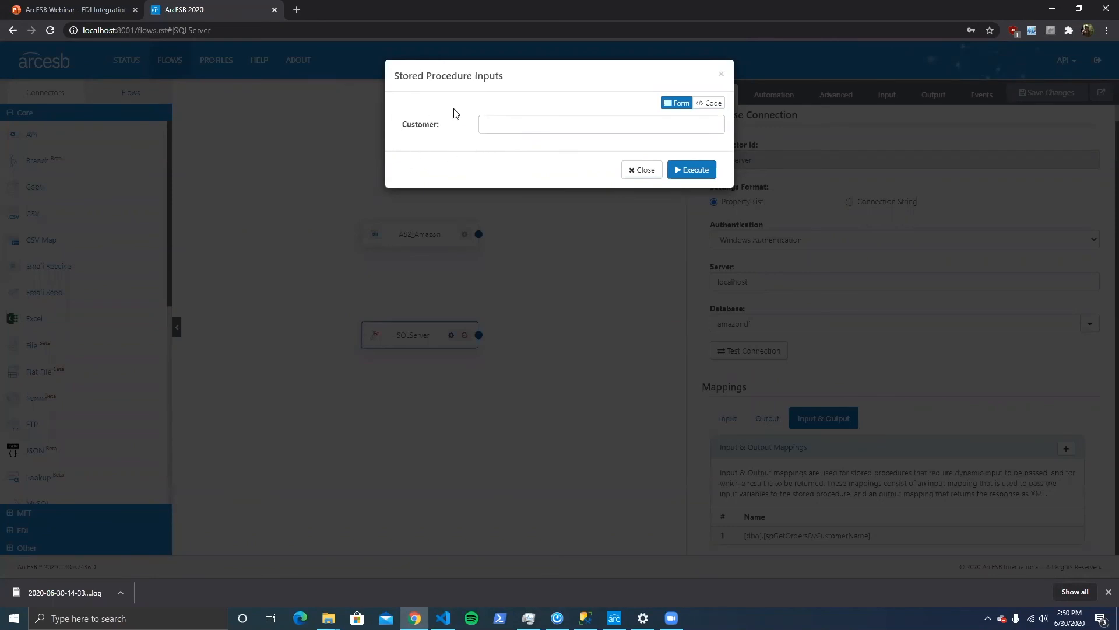
left_click(506, 122)
type("asdf")
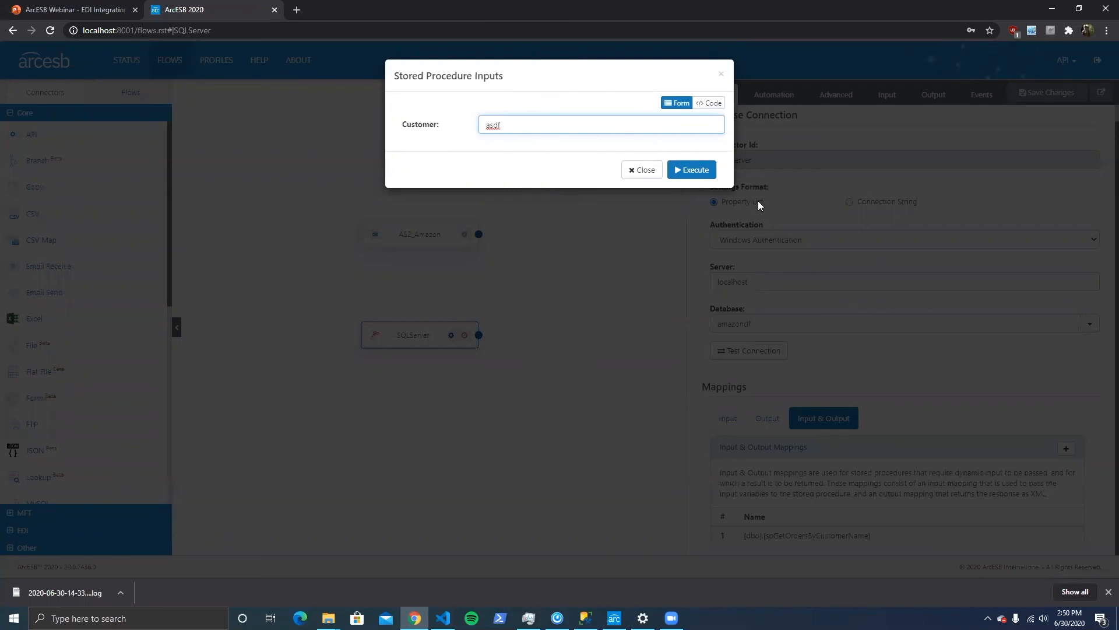
left_click(702, 178)
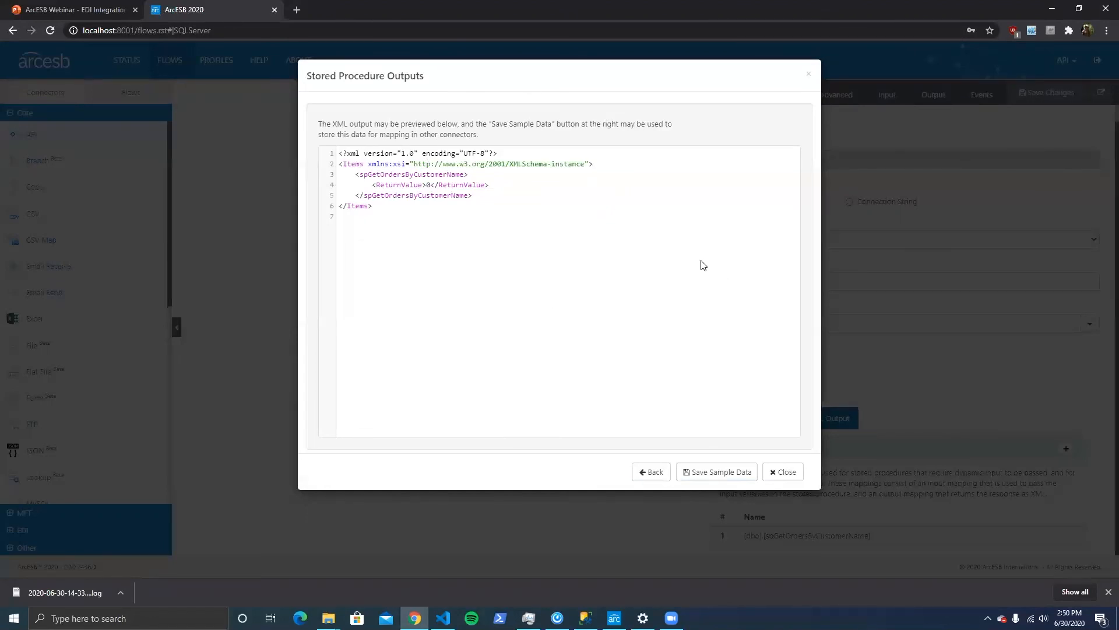
left_click(784, 472)
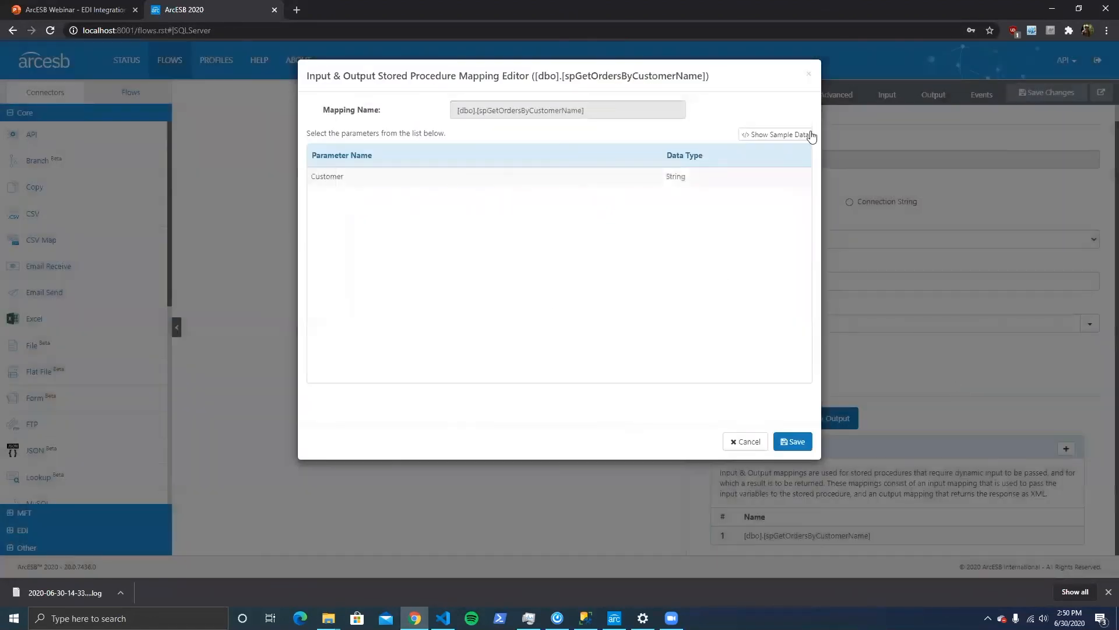
left_click(808, 75)
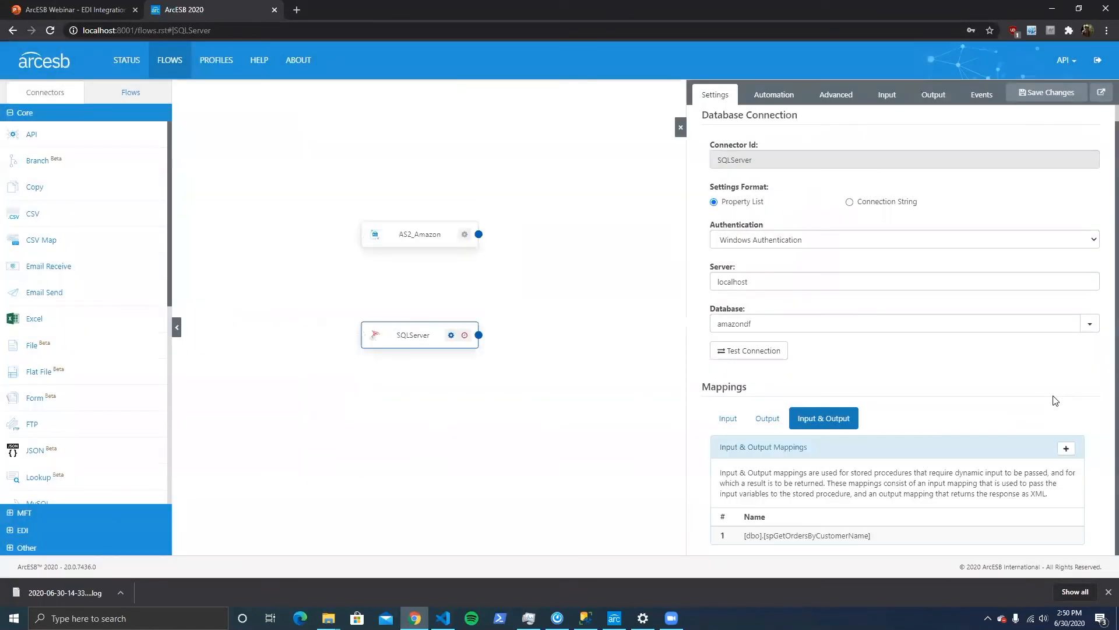